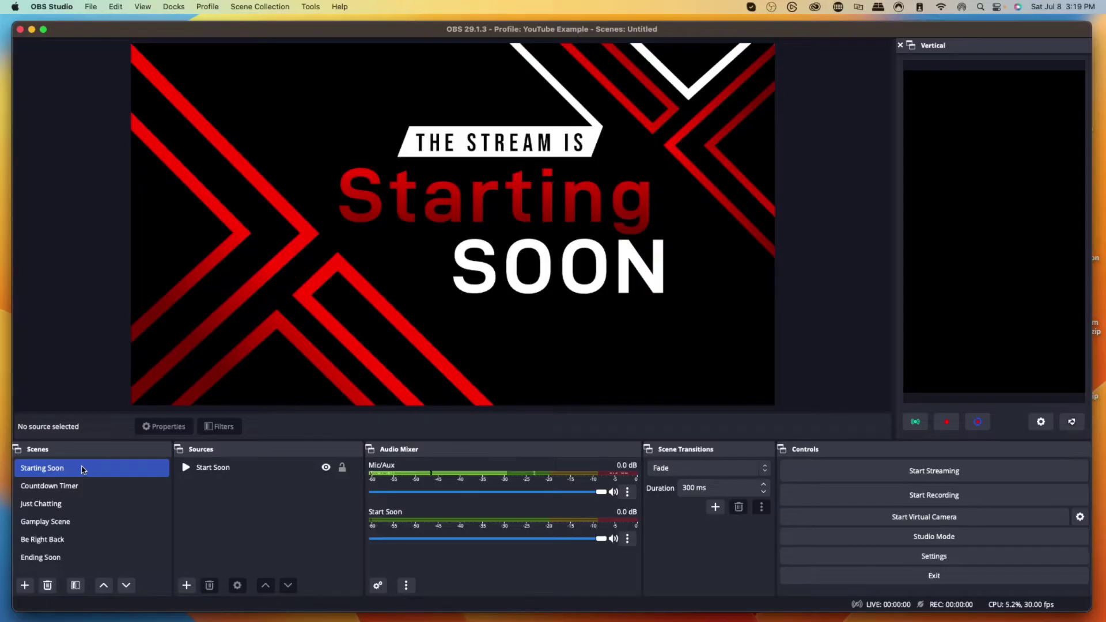
Preview the finished Countdown Timer scene and return to the Starting Soon scene
click(82, 484)
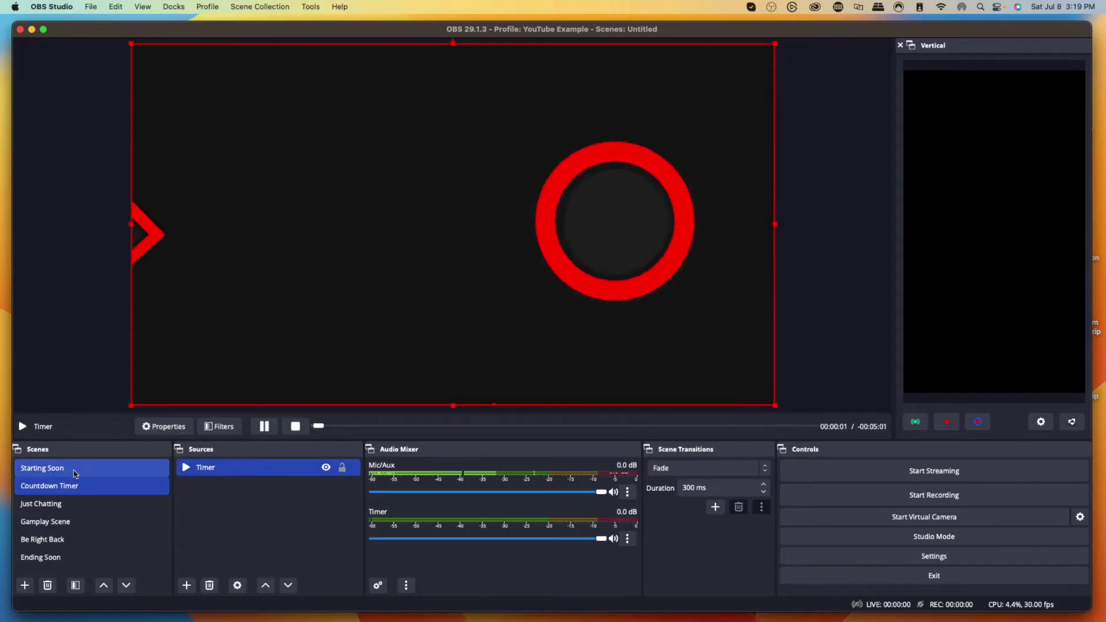
click(75, 473)
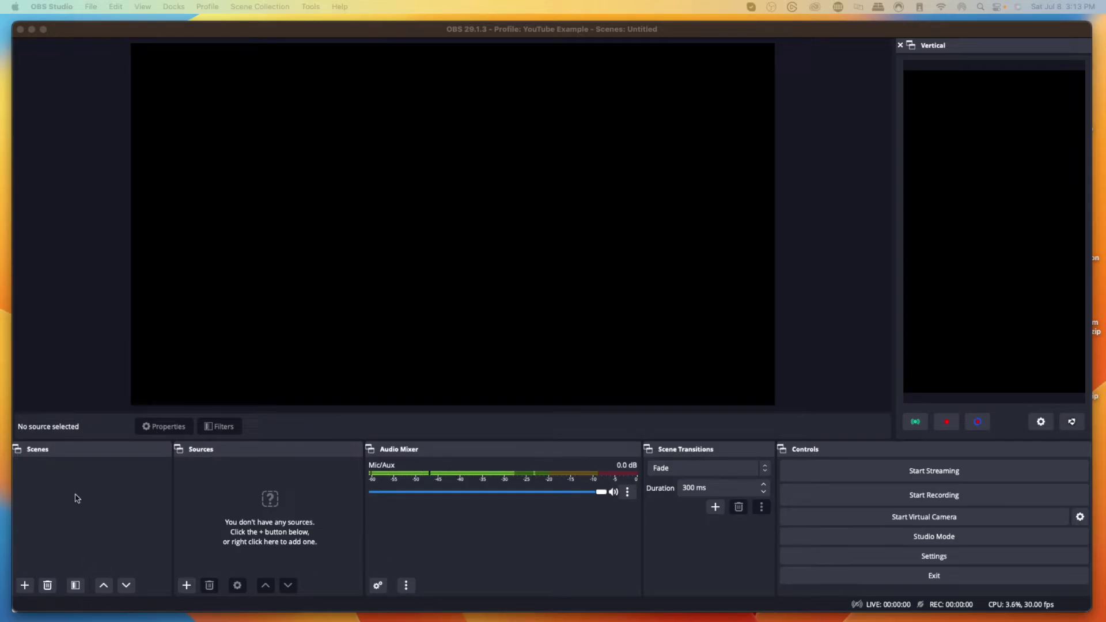
Create two new scenes named Starting Soon and Ending Soon
click(25, 585)
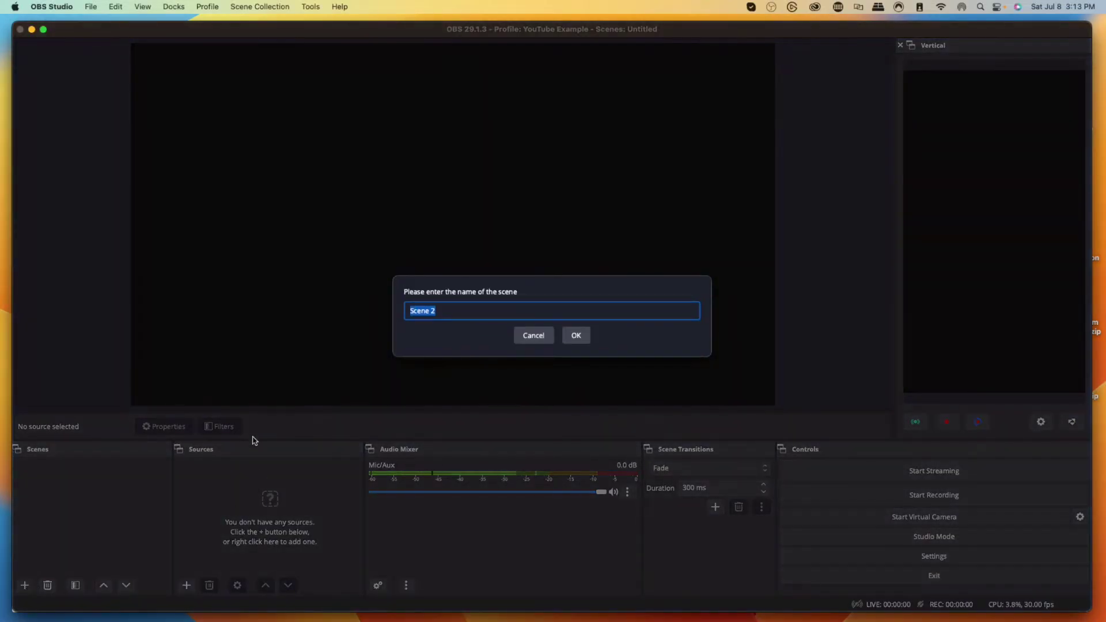
text(Starting Soon)
click(576, 339)
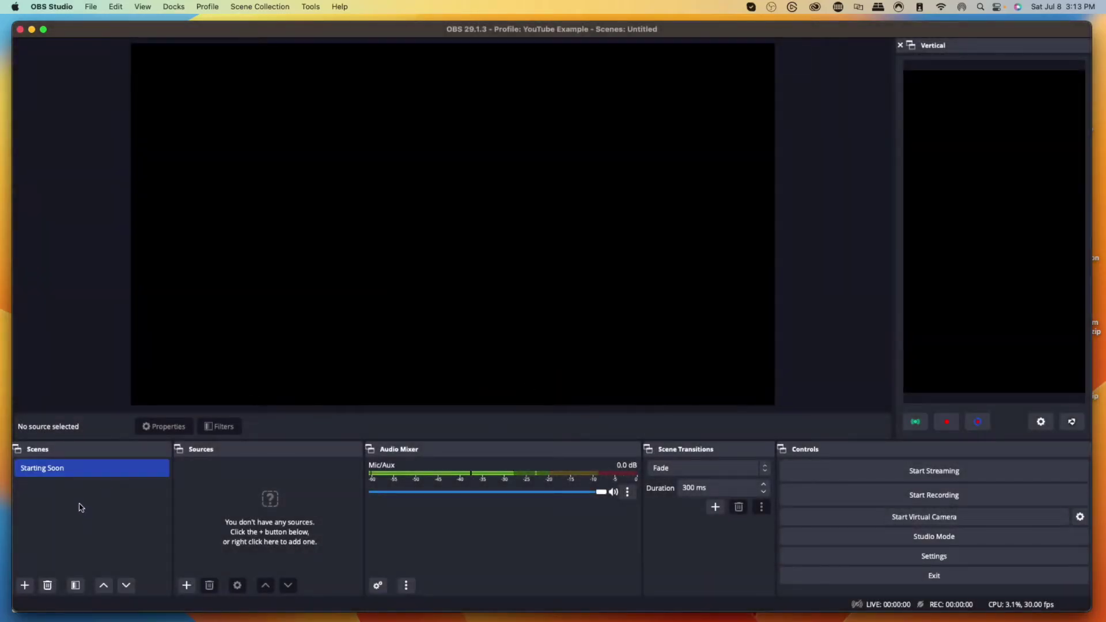
click(25, 585)
click(444, 313)
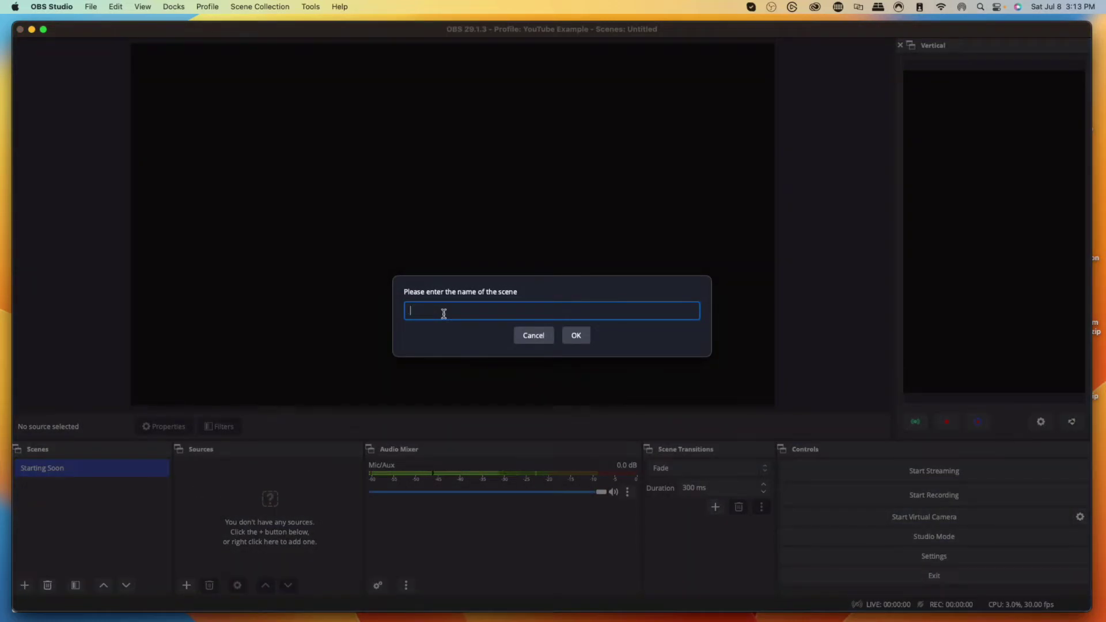
text(Ending Soon)
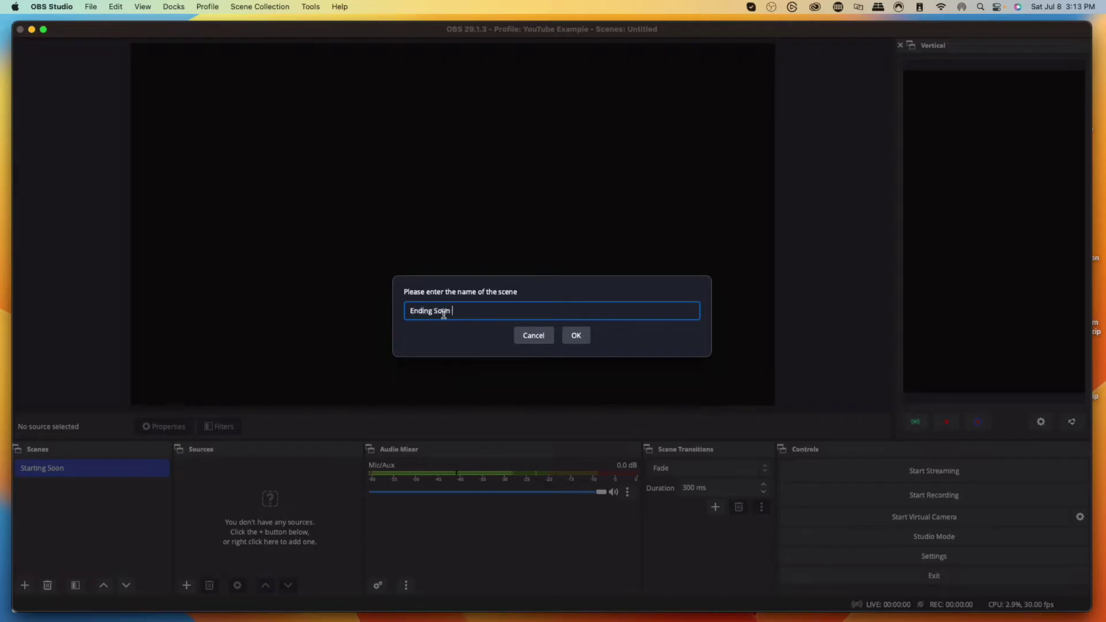
click(575, 334)
Add two more scenes named Be Right Back and Countdown Timer
click(24, 585)
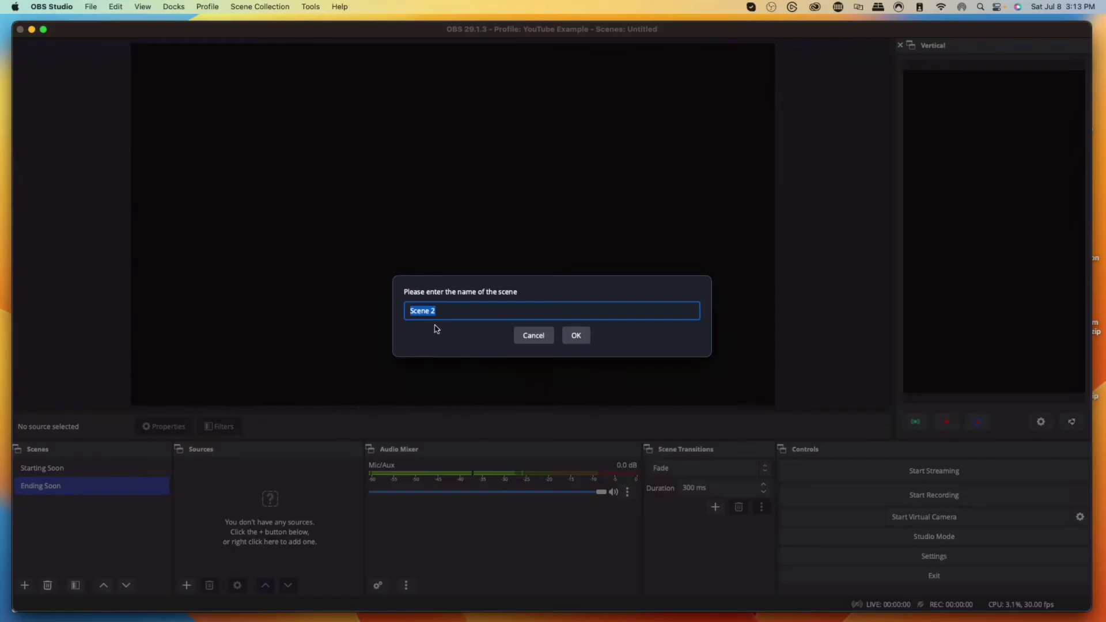
text(Be Ri)
text(ght Back)
key(Return)
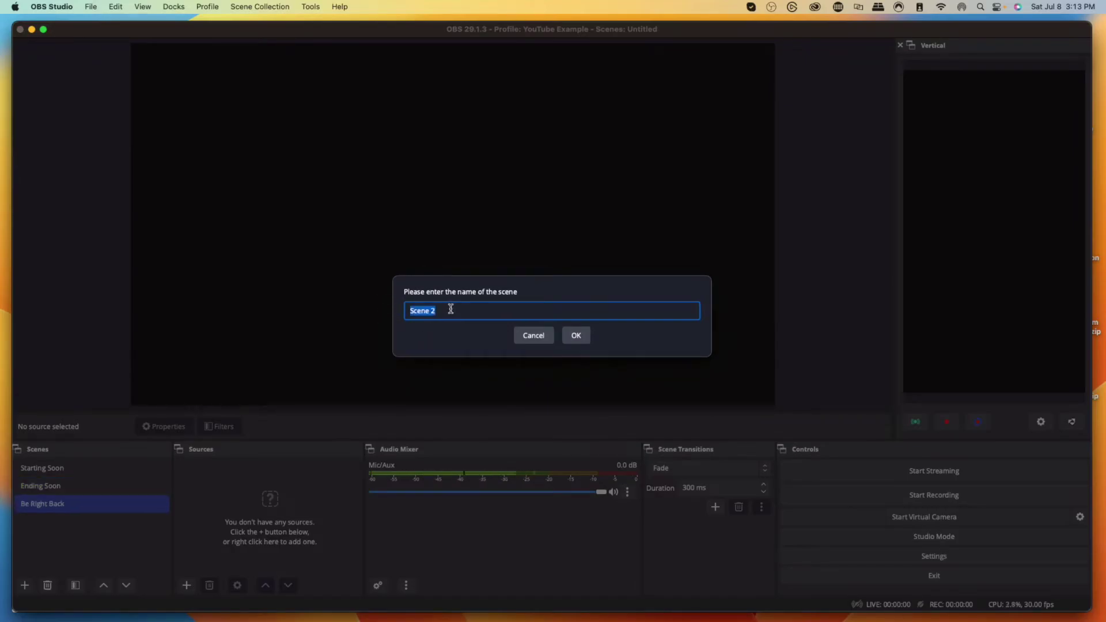
text(Count)
text(down Timer)
key(Return)
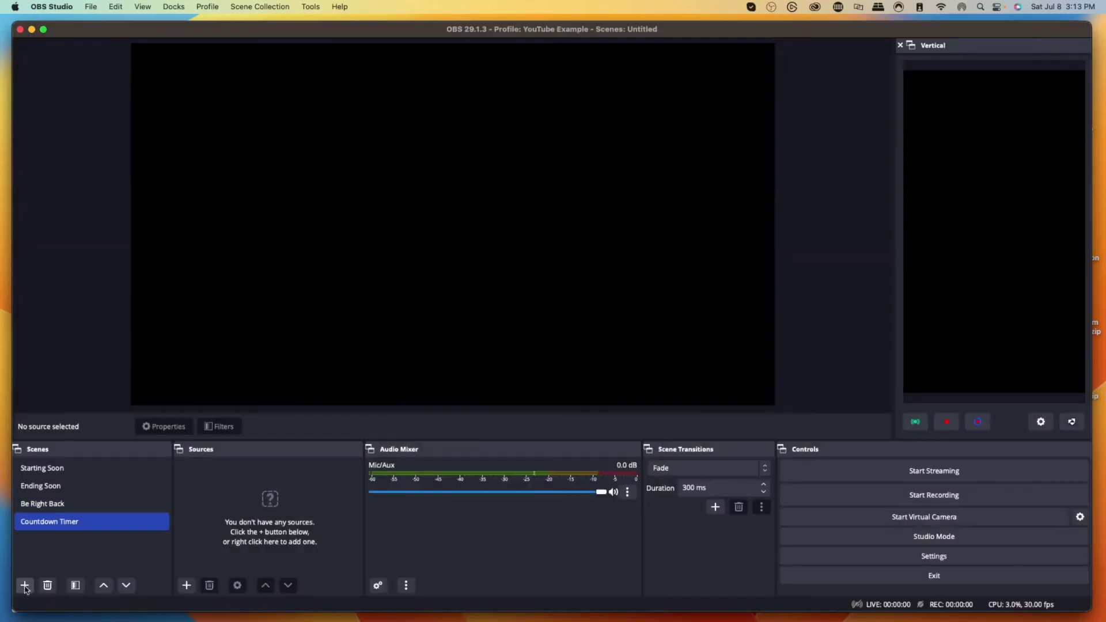
Add two further scenes named Gamplay Scene and Just Chatting
click(25, 585)
text(Gampl)
text(ay Scene)
key(Return)
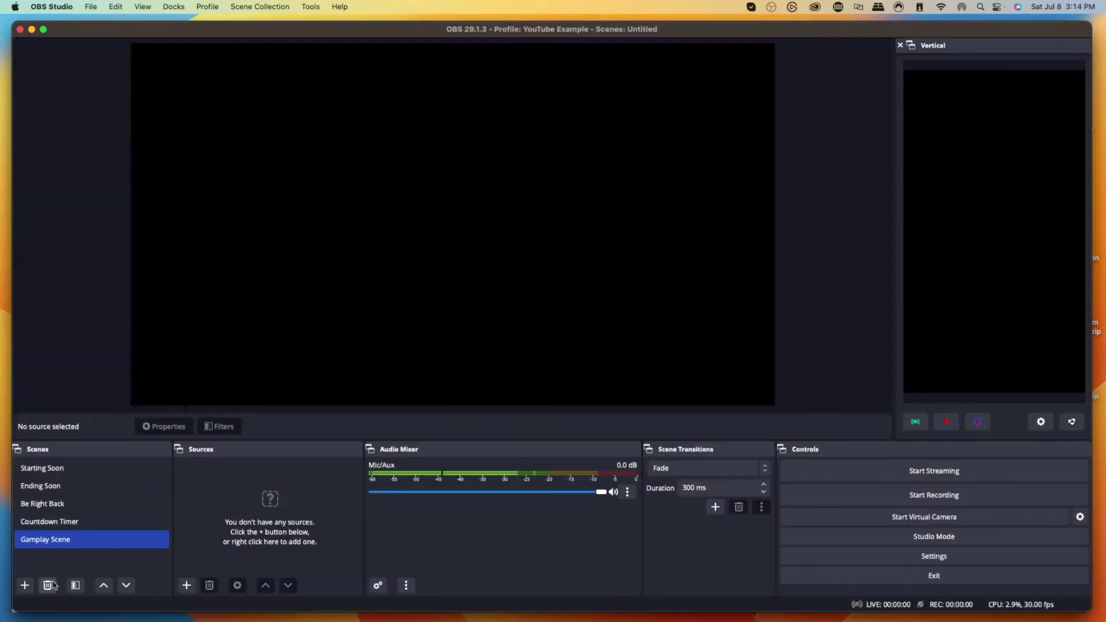
click(25, 585)
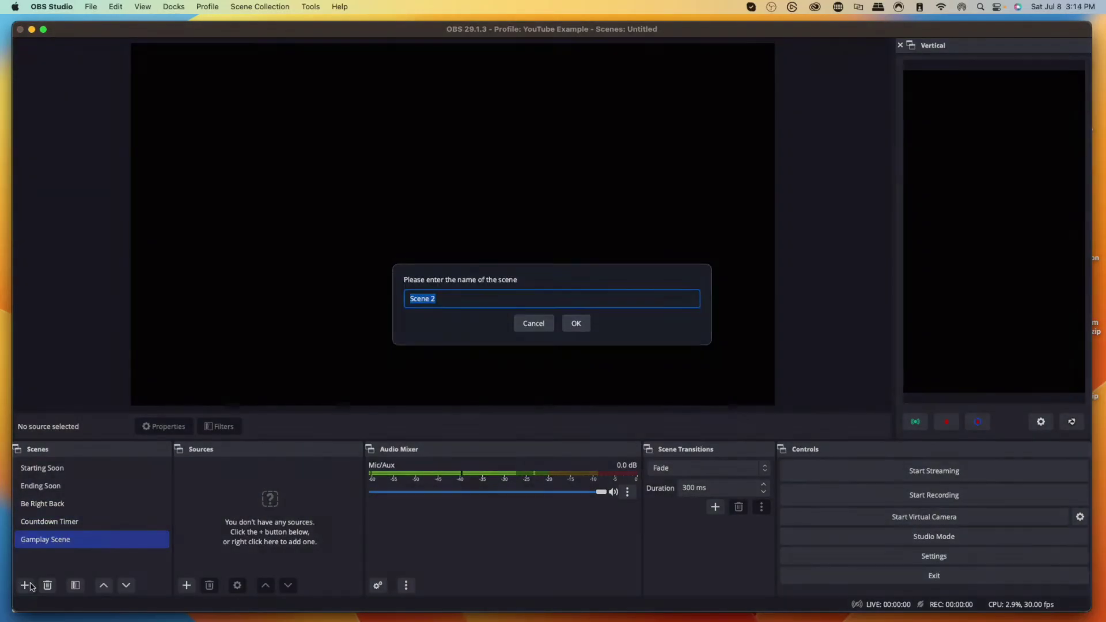
key(BackSpace)
text(Just Chatting)
key(Return)
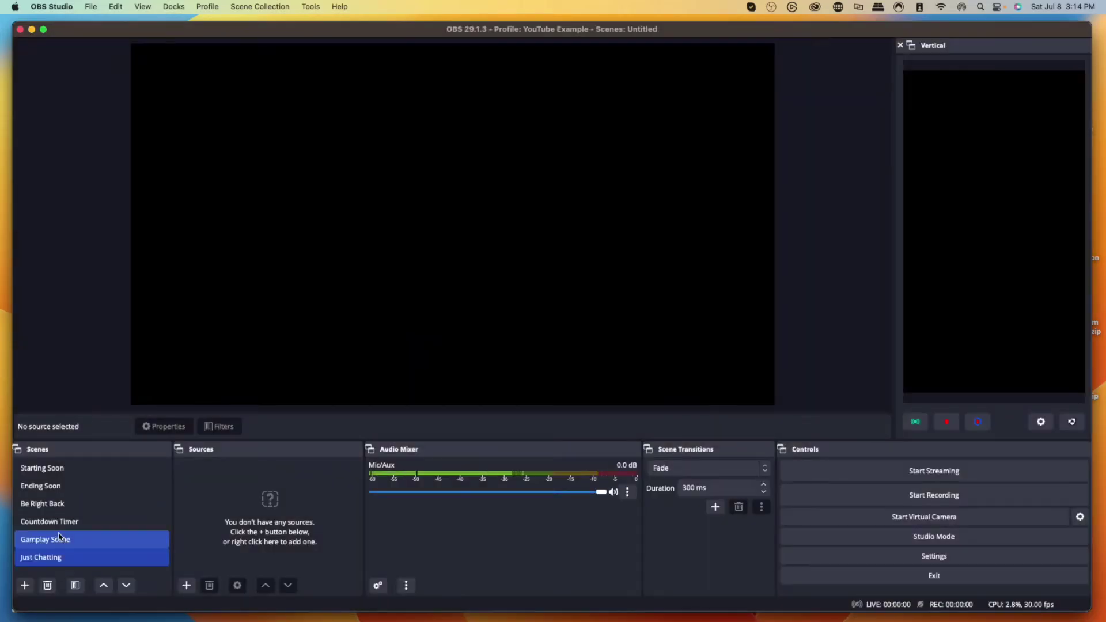
Reorder the scenes as Starting Soon, Countdown Timer, Just Chatting, Gamplay Scene, Be Right Back and Ending Soon
drag(79, 522, 84, 482)
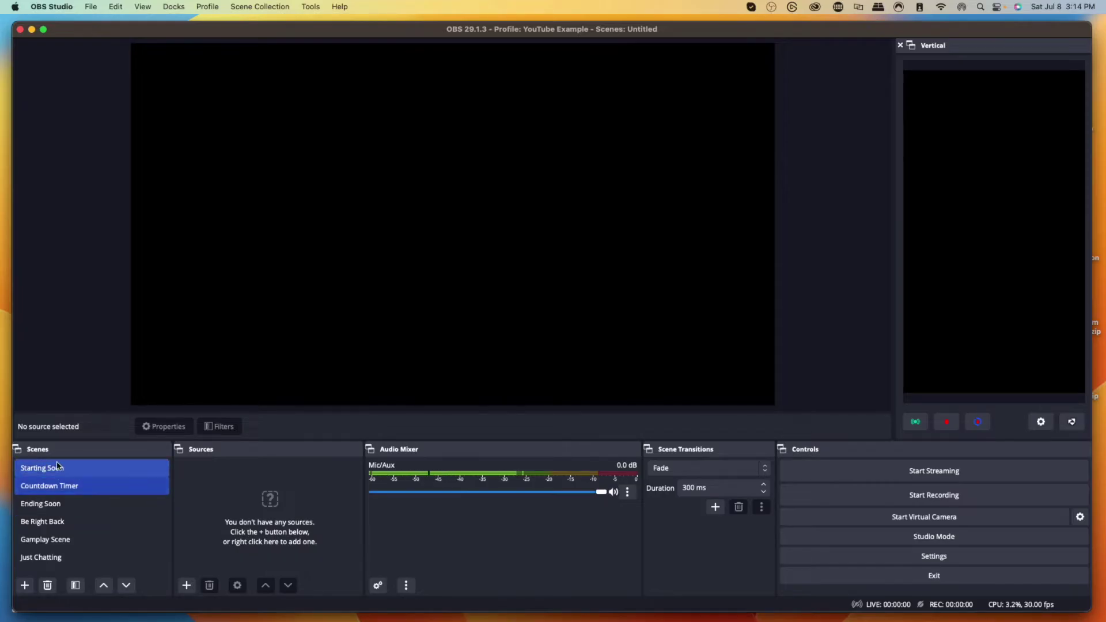
drag(81, 544, 83, 500)
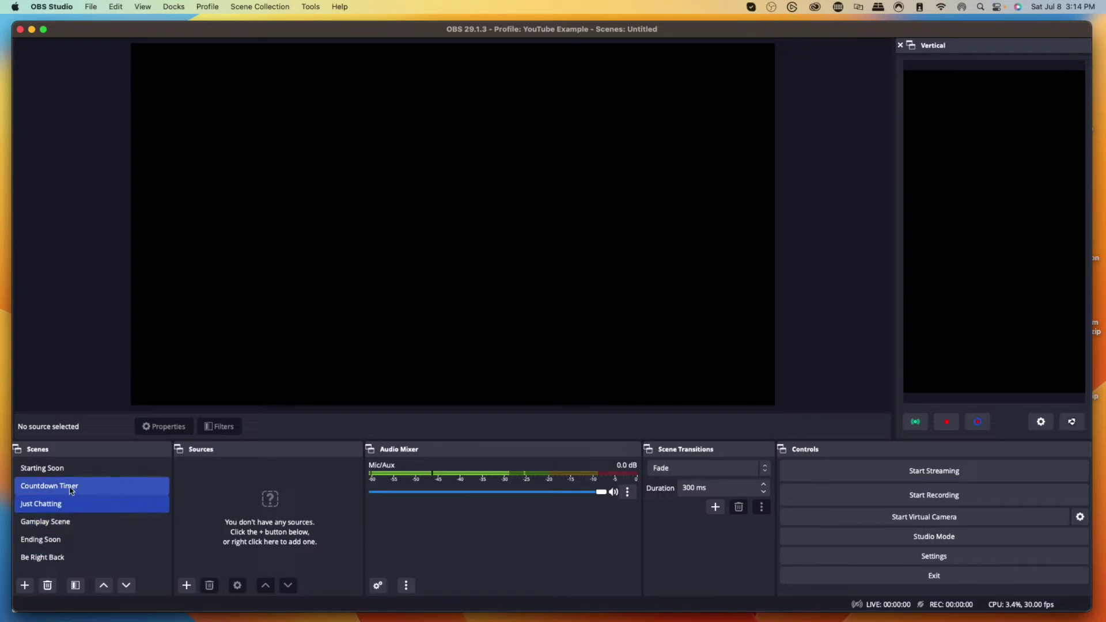
mouse_move(65, 557)
mouse_down()
mouse_move(67, 525)
mouse_move(68, 542)
mouse_up()
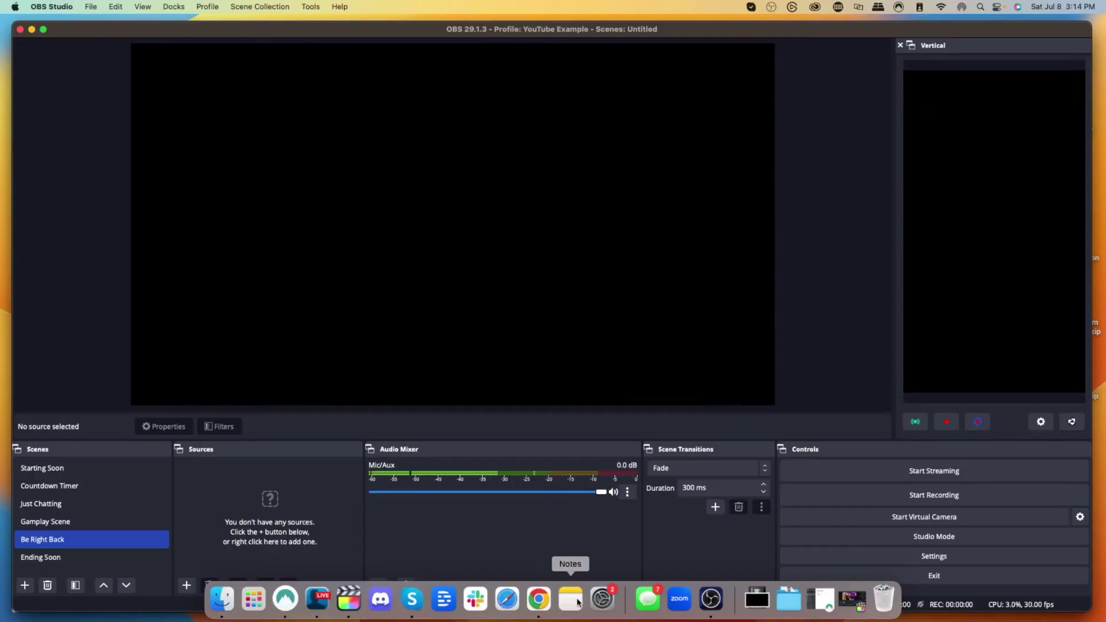
Switch to Chrome and look through the Stream Designz overlay packages, the Crimson product page and its enlarged contents image
click(567, 599)
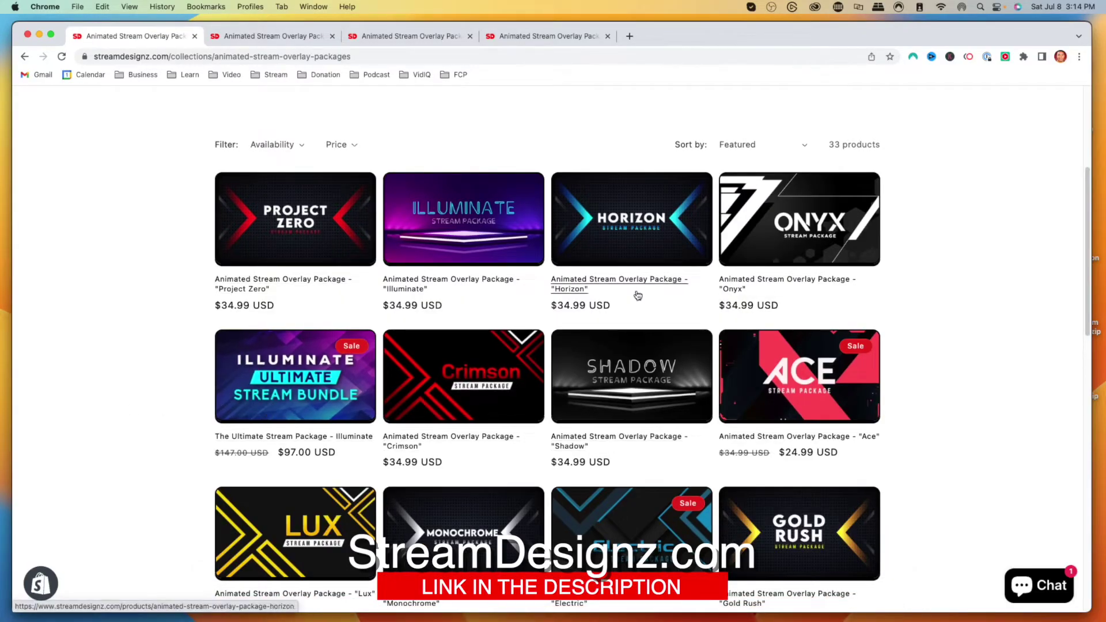
click(276, 38)
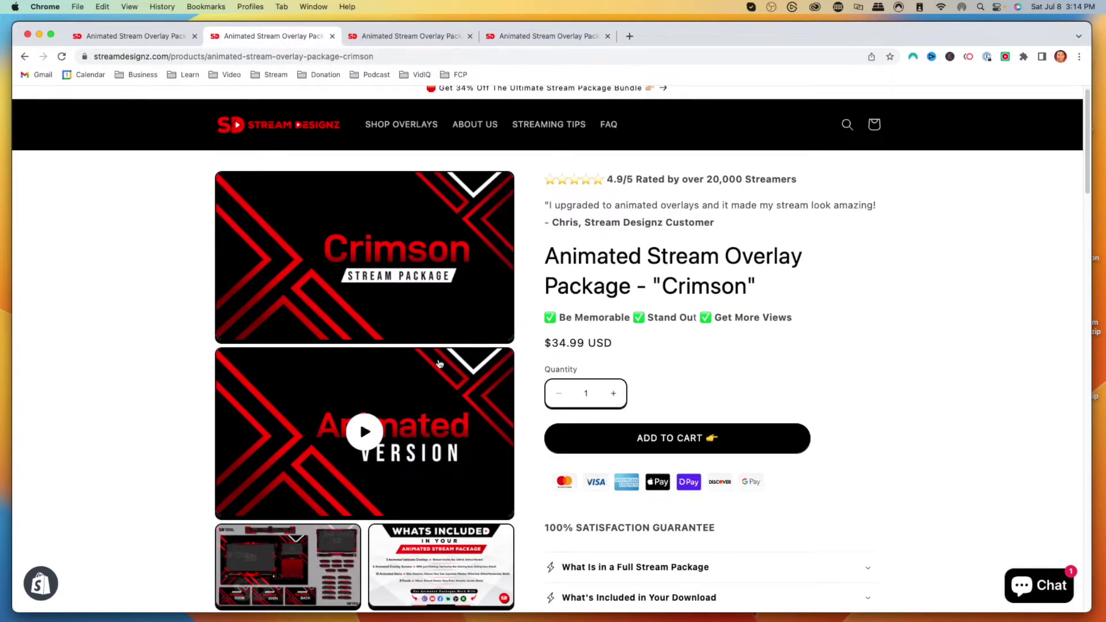
scroll(464, 399, up, 1)
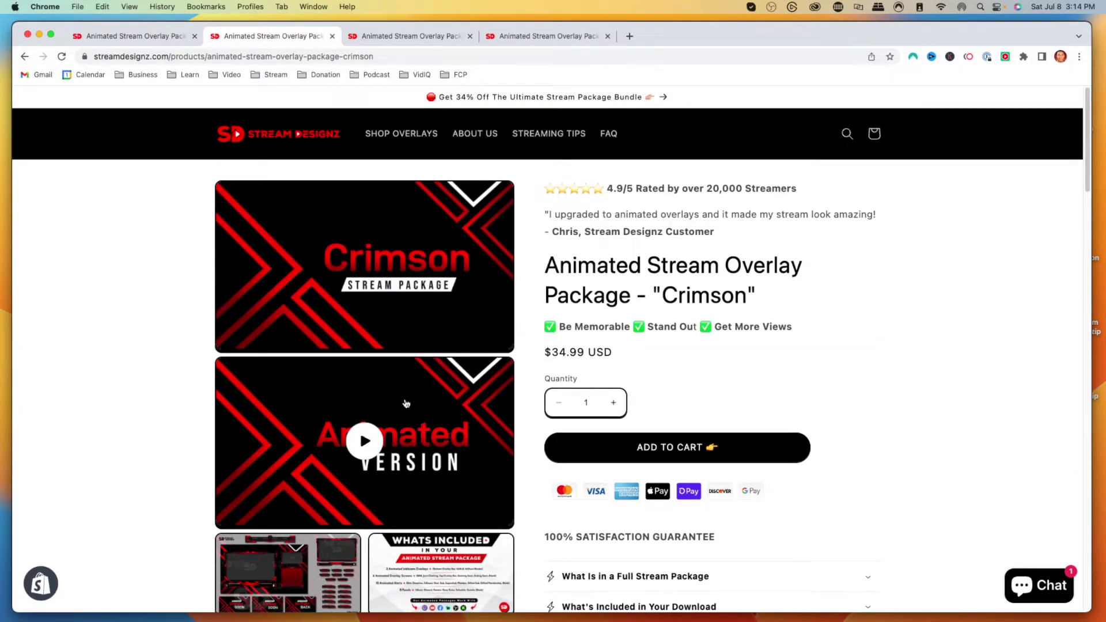
click(405, 37)
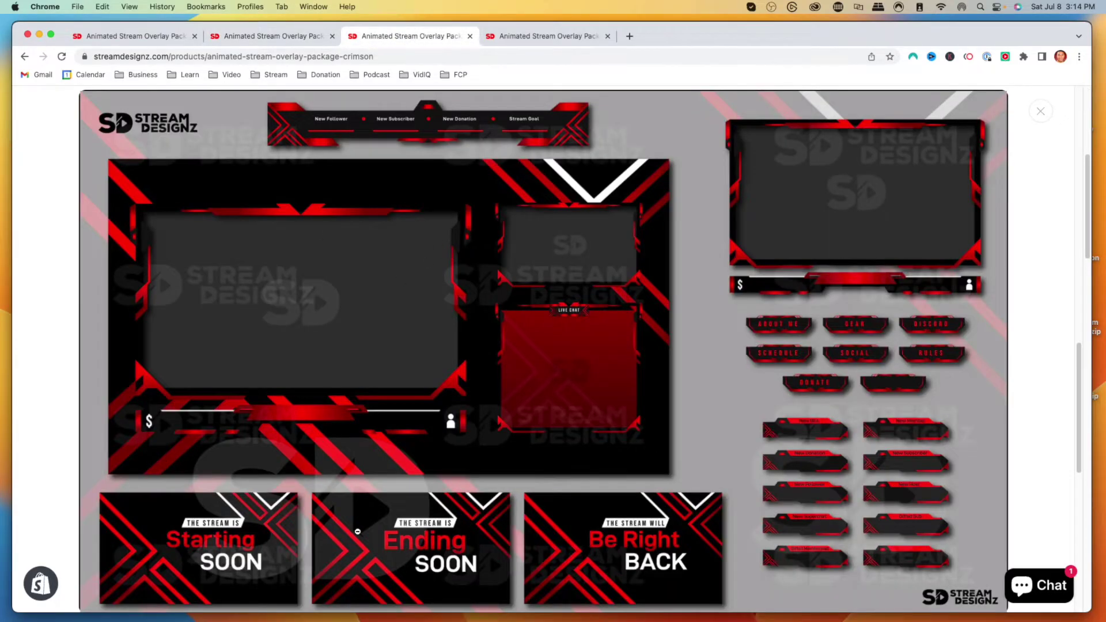
scroll(357, 531, up, 1)
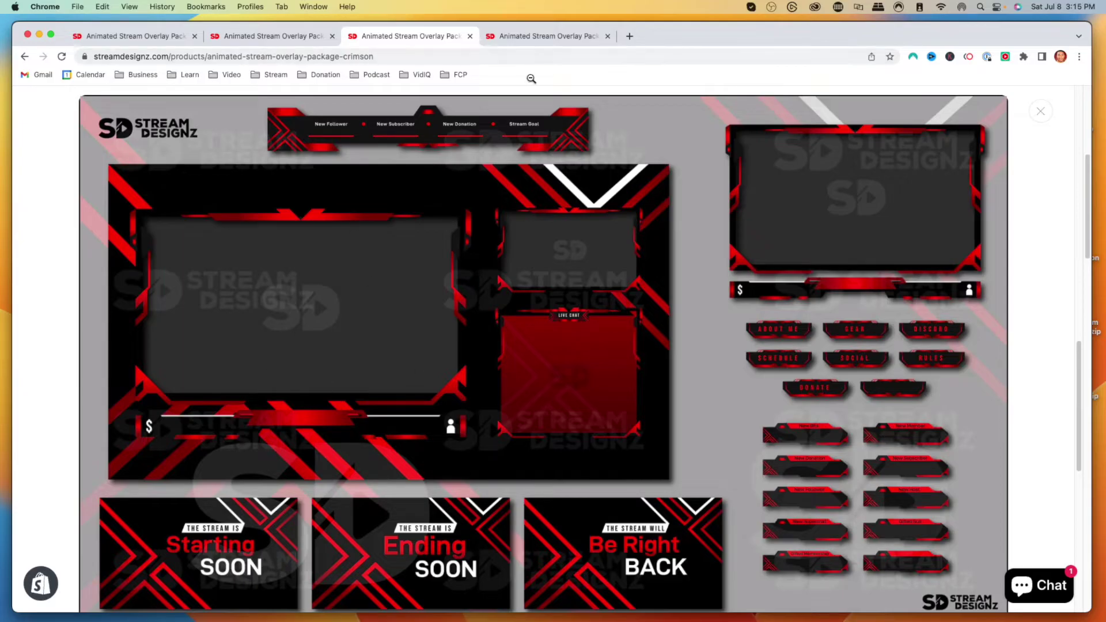
Play the Crimson package's animated preview video, skip ahead through its overlay screens and pause it
click(526, 41)
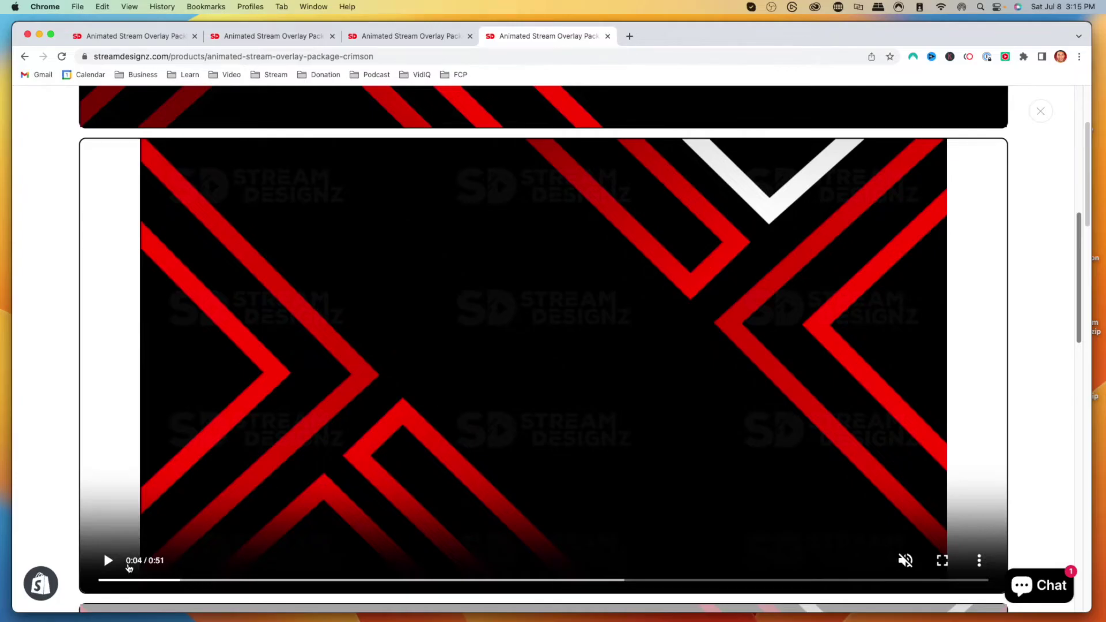
click(107, 562)
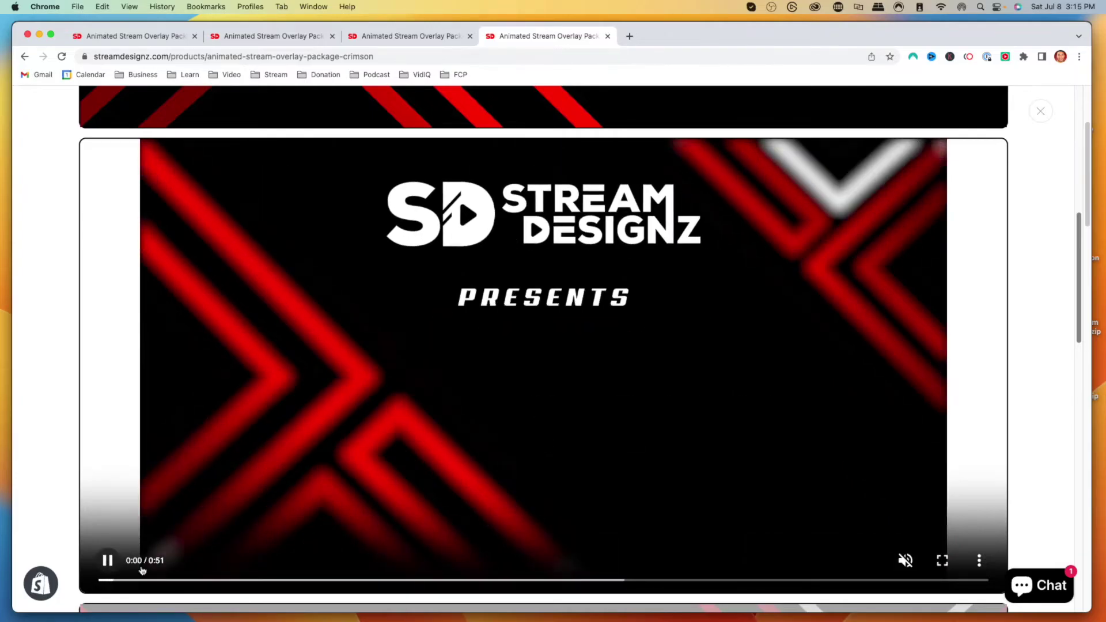
click(202, 580)
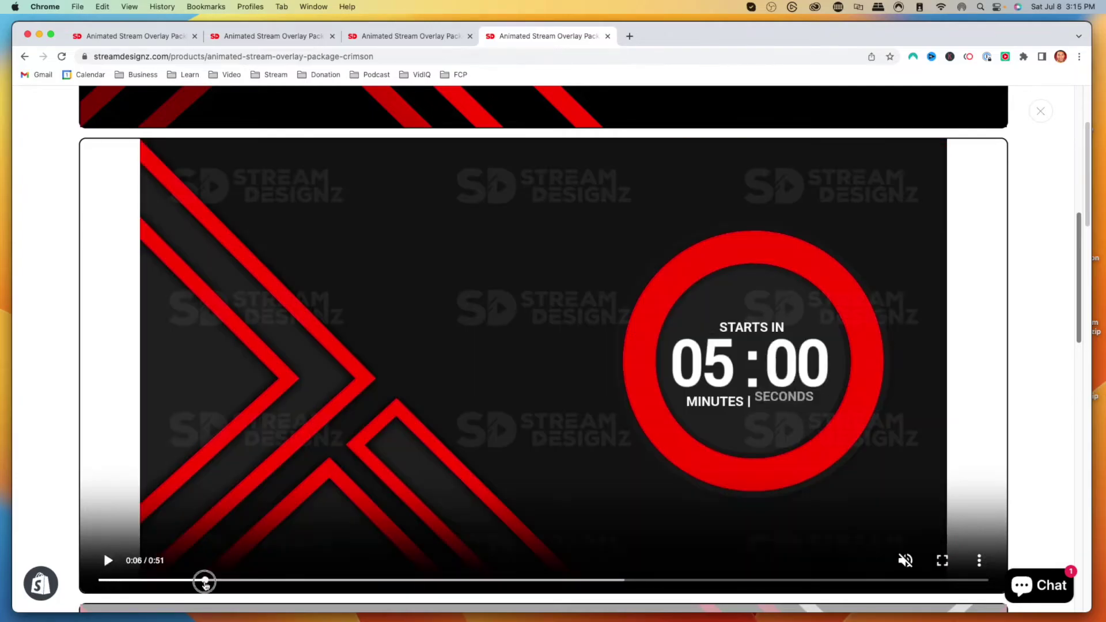
click(271, 579)
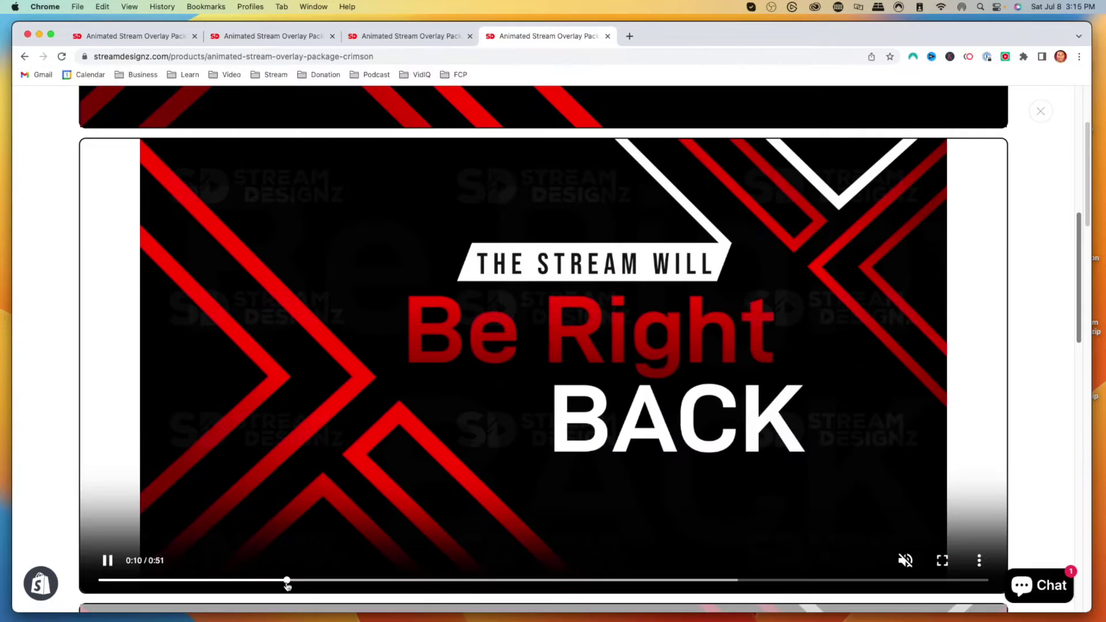
click(105, 561)
Switch back to OBS Studio and make Starting Soon the active scene
mouse_move(444, 617)
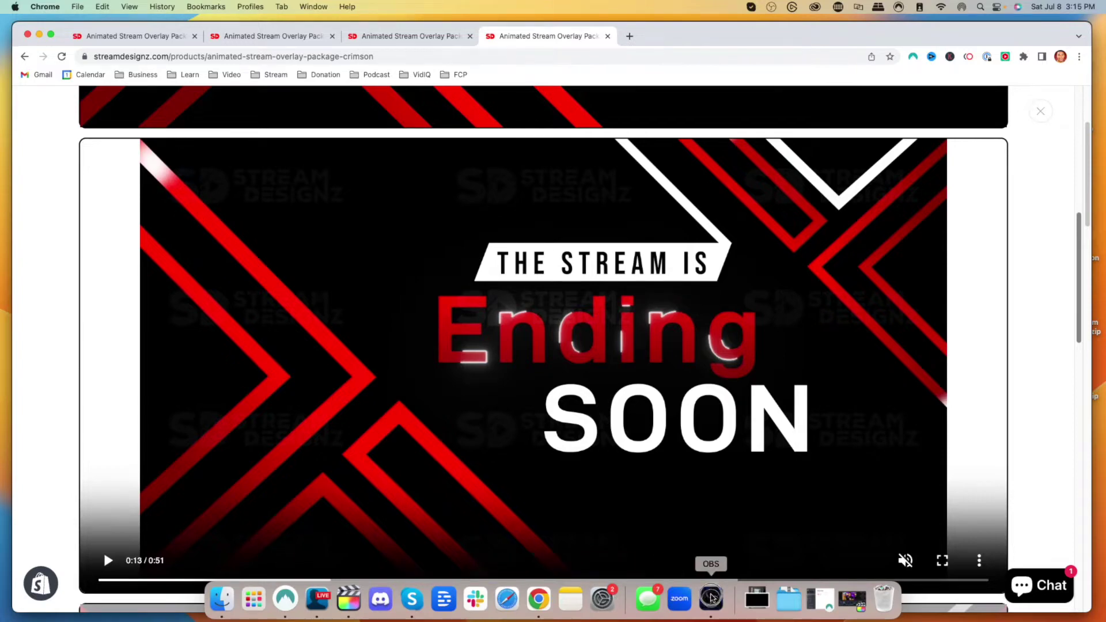
click(710, 599)
click(71, 471)
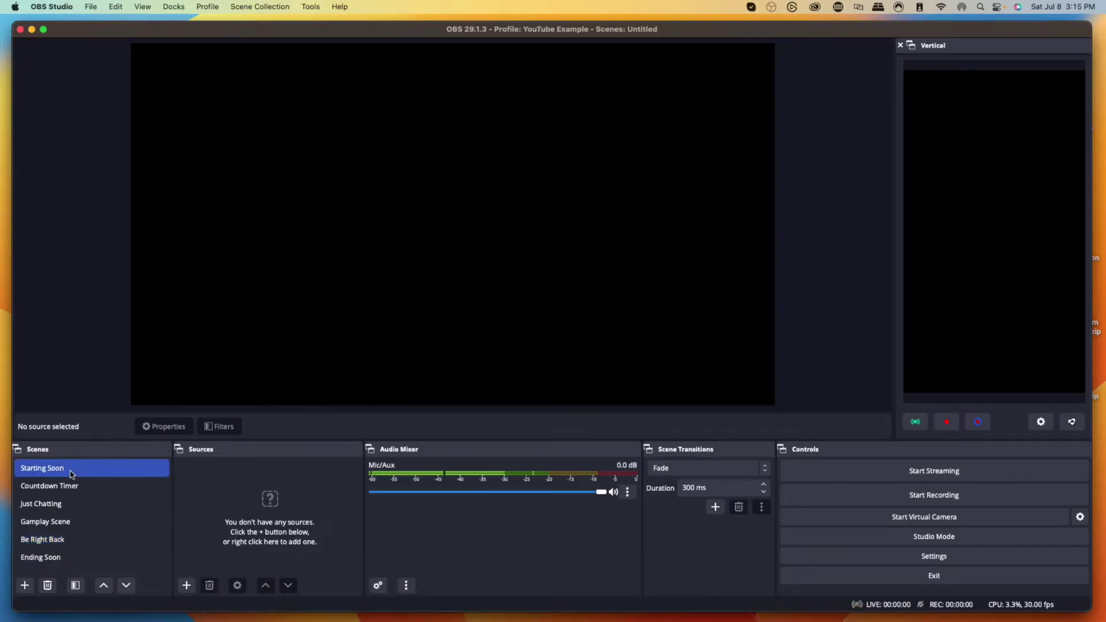
click(72, 486)
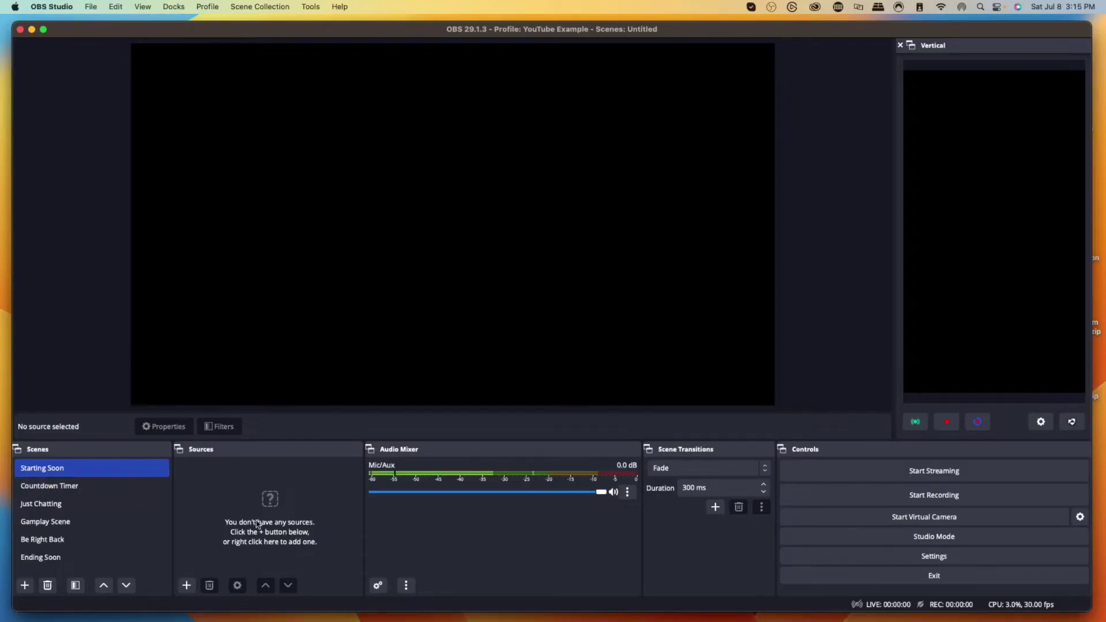
click(186, 585)
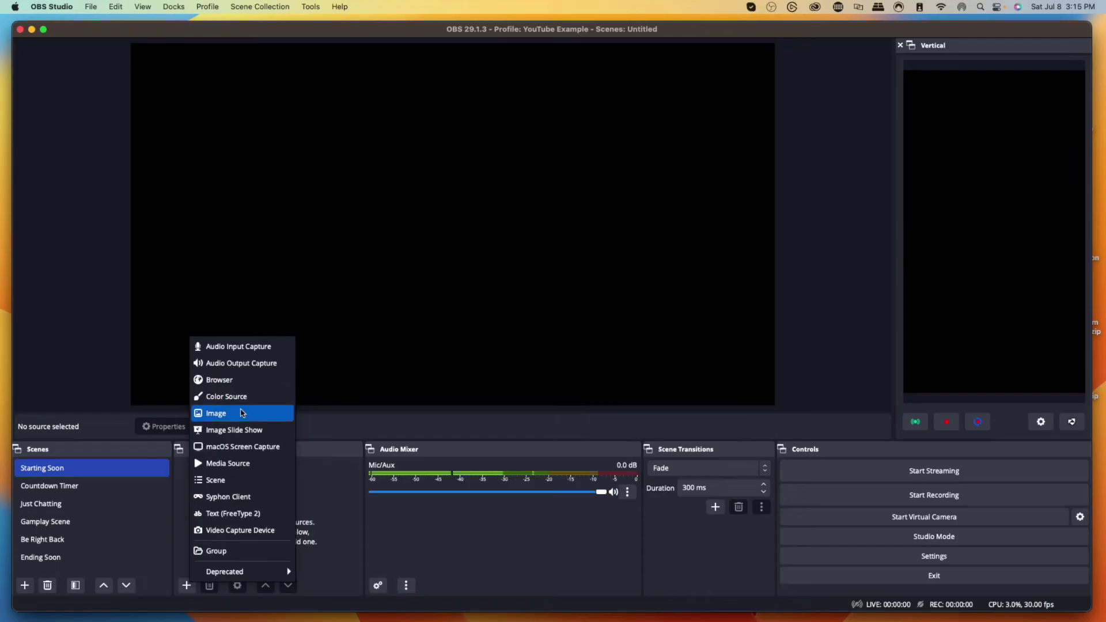
click(285, 463)
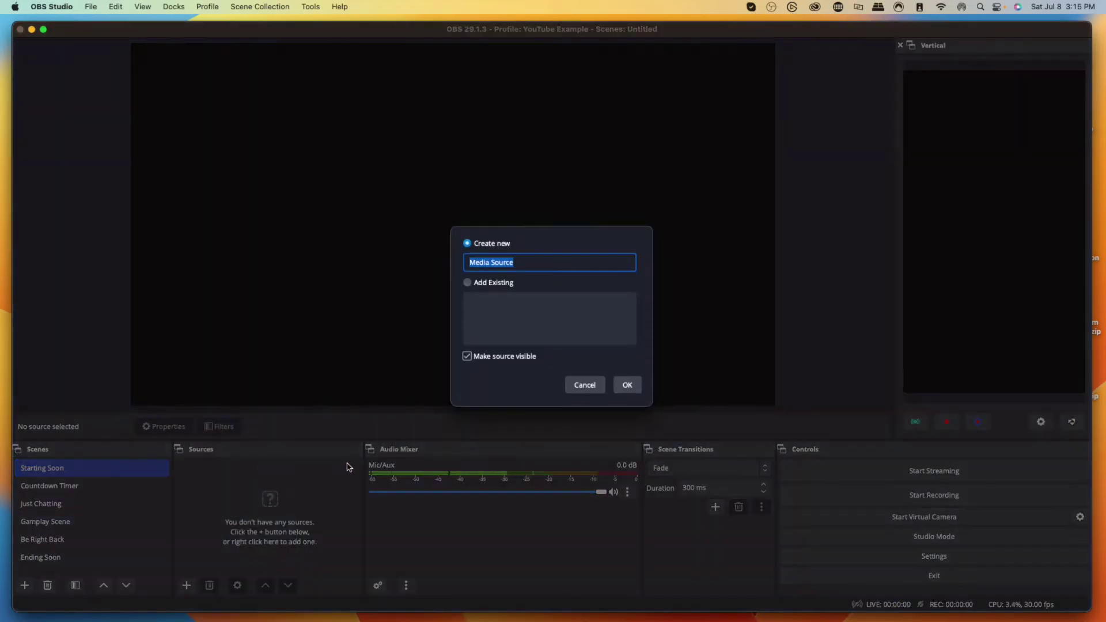
click(585, 384)
Add a new Media Source named Start Soon to the Starting Soon scene
click(186, 585)
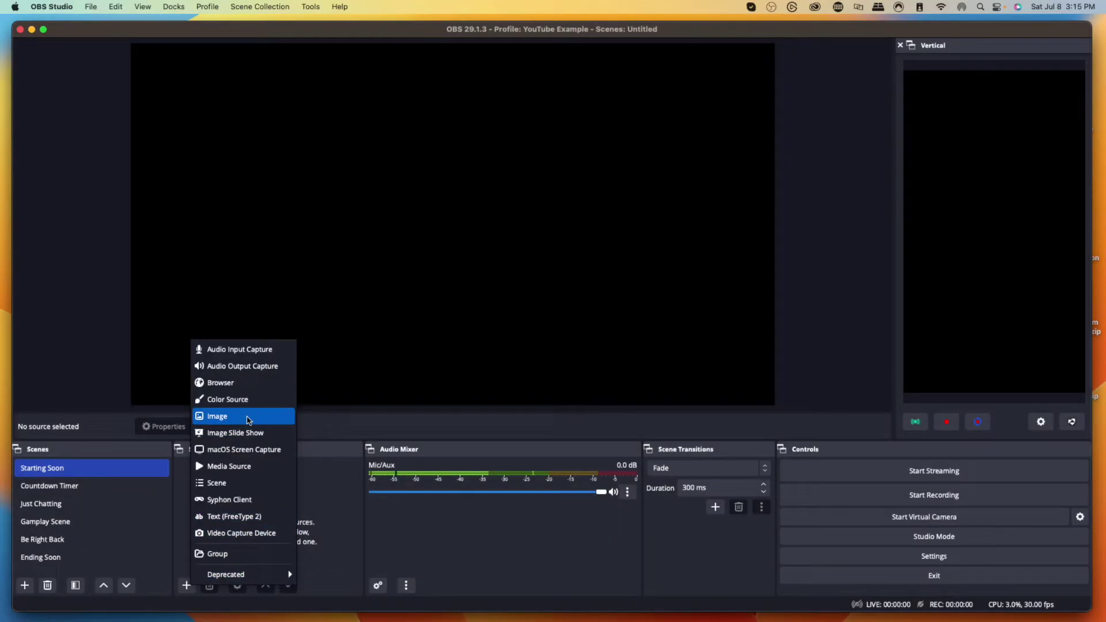
click(249, 466)
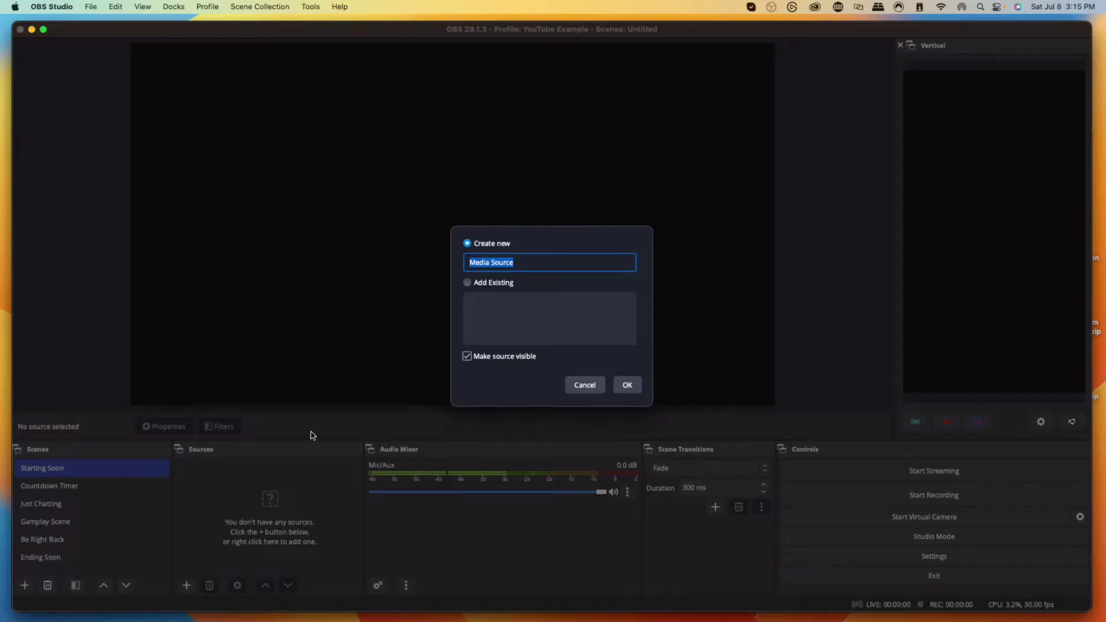
text(Start Soon)
click(627, 384)
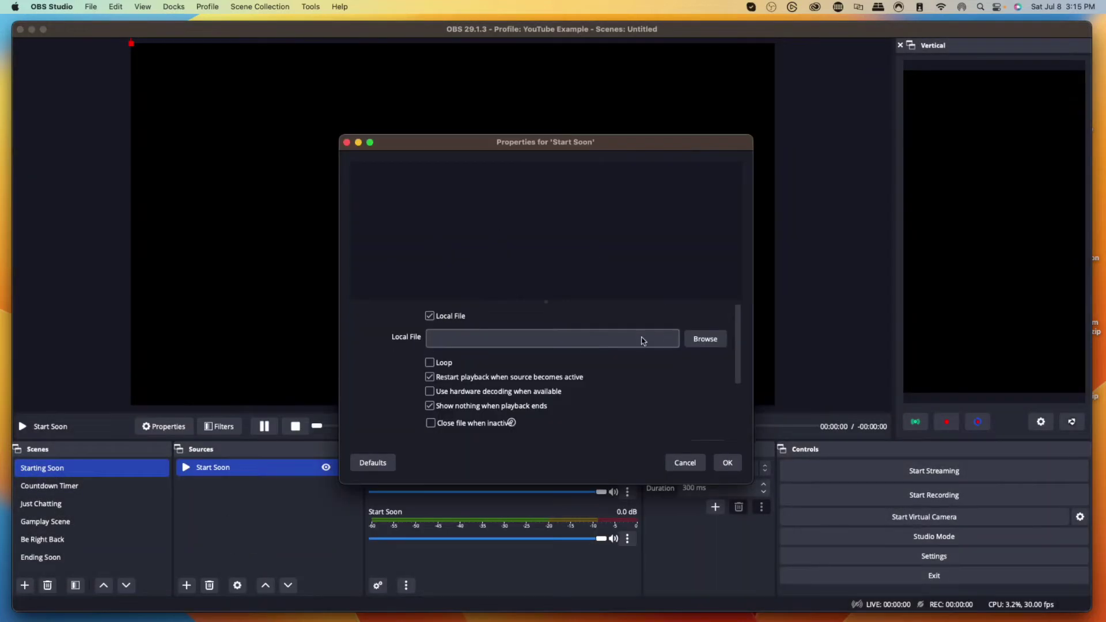
Set the Start Soon source's local file to Starting Soon.mp4 from the Desktop's Crimson animated overlay package, Overlay Screens folder
key(ctrl+Right)
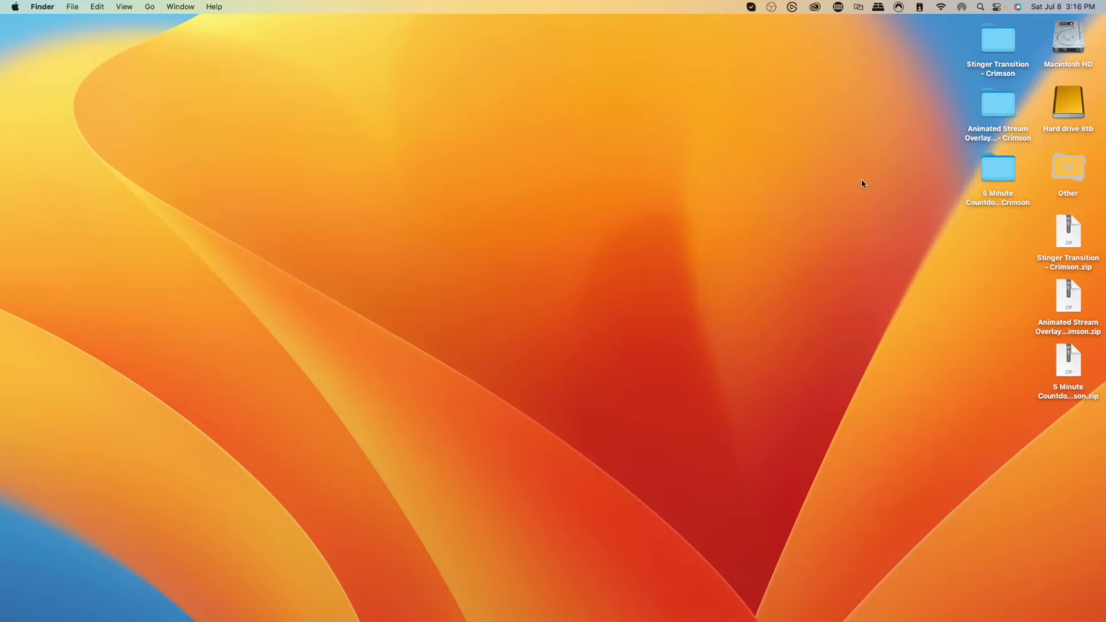
key(ctrl+Left)
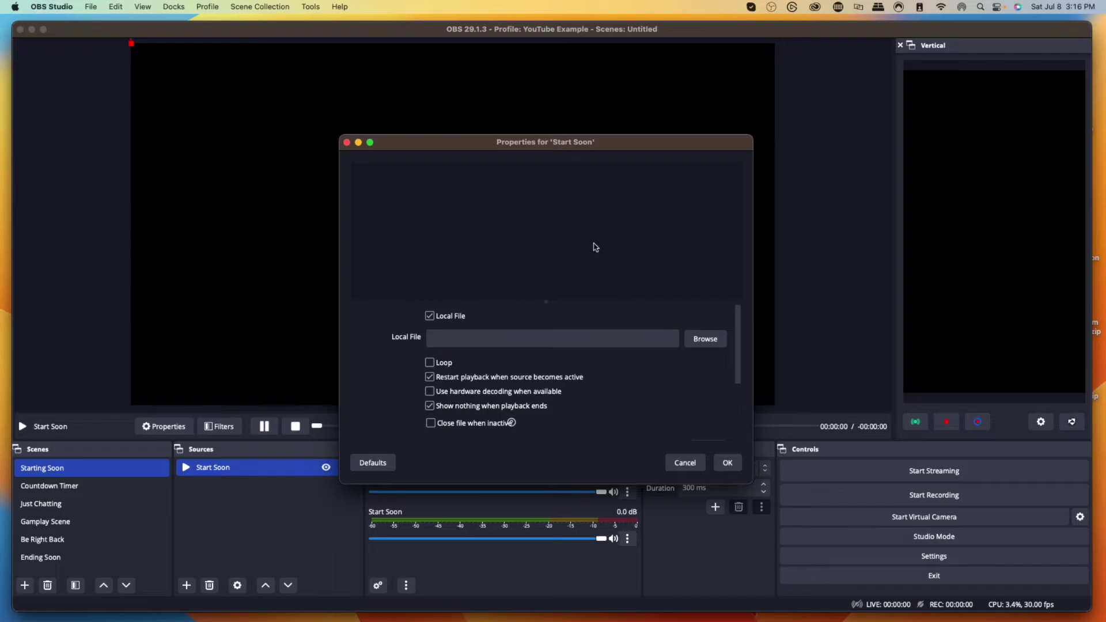
click(695, 341)
click(359, 177)
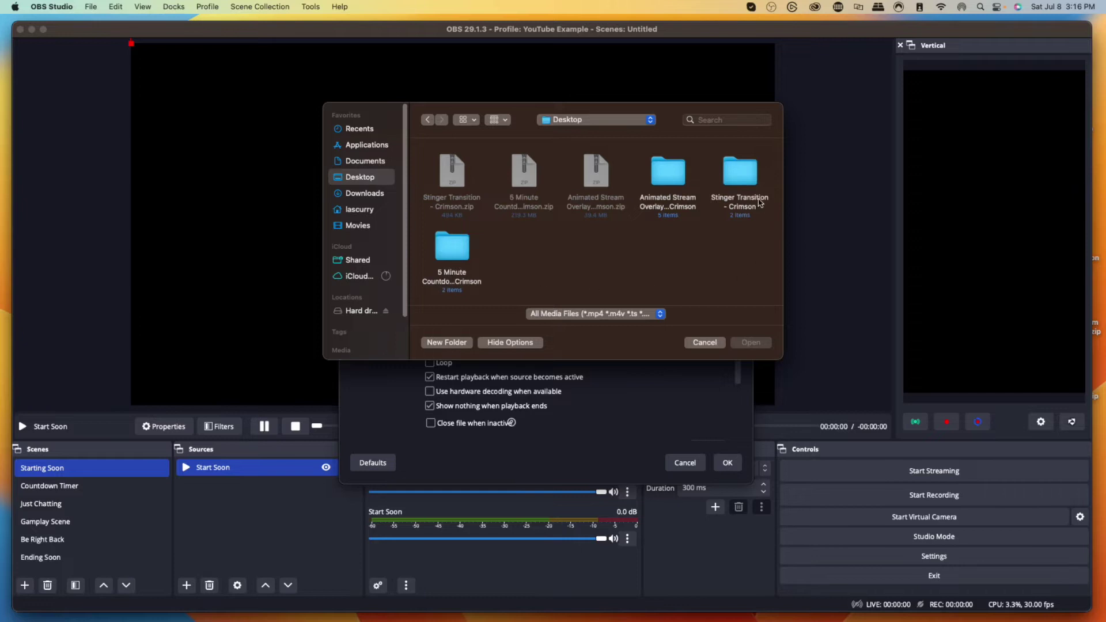
double_click(671, 180)
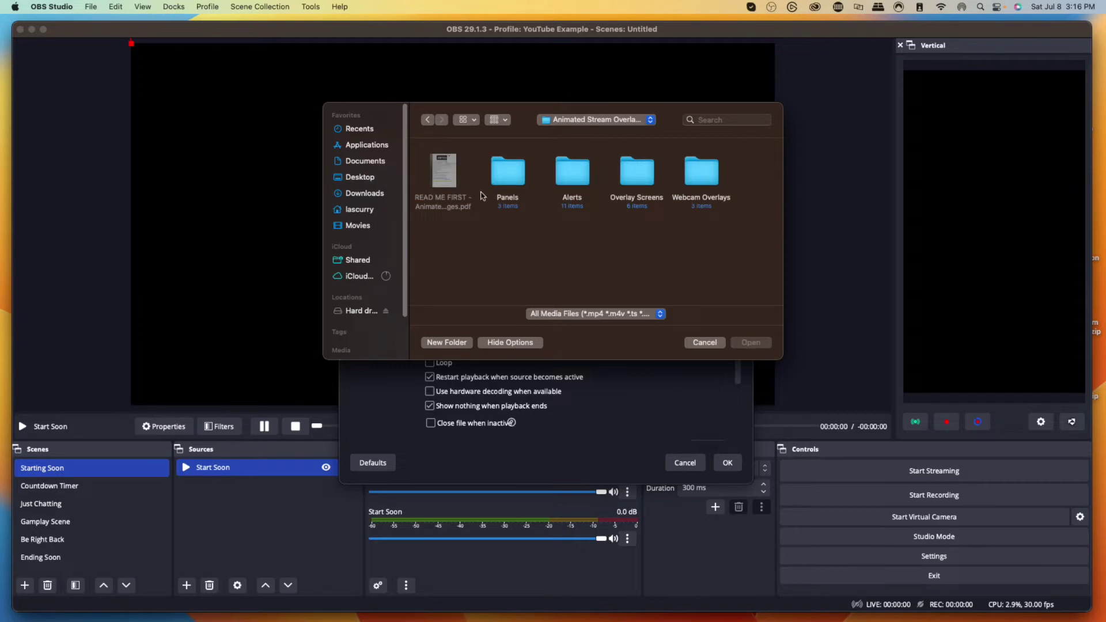
double_click(635, 182)
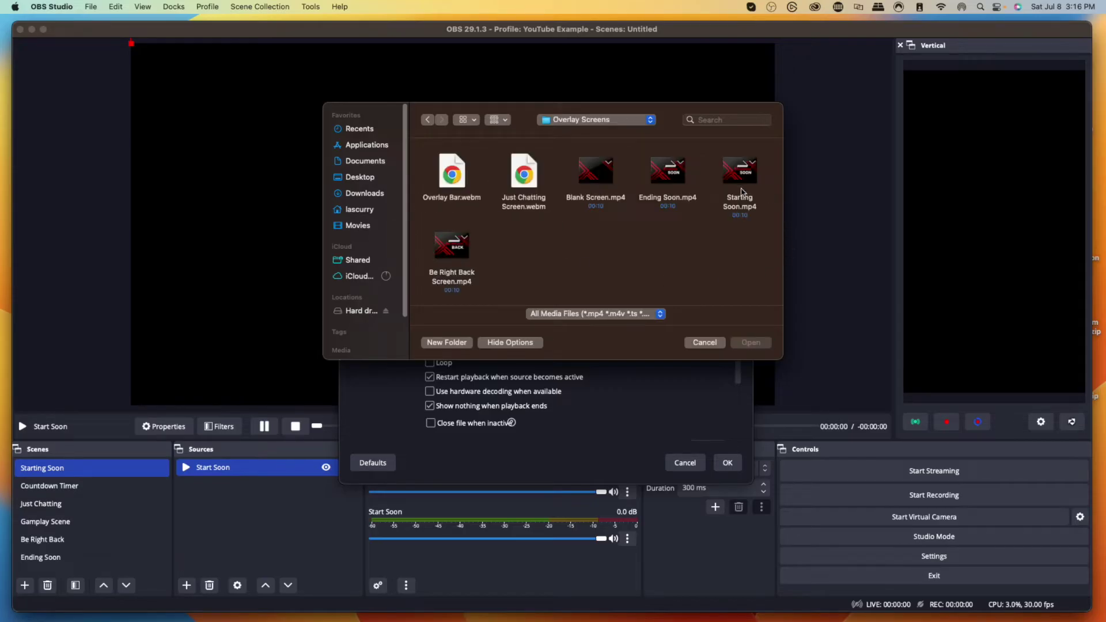
click(750, 343)
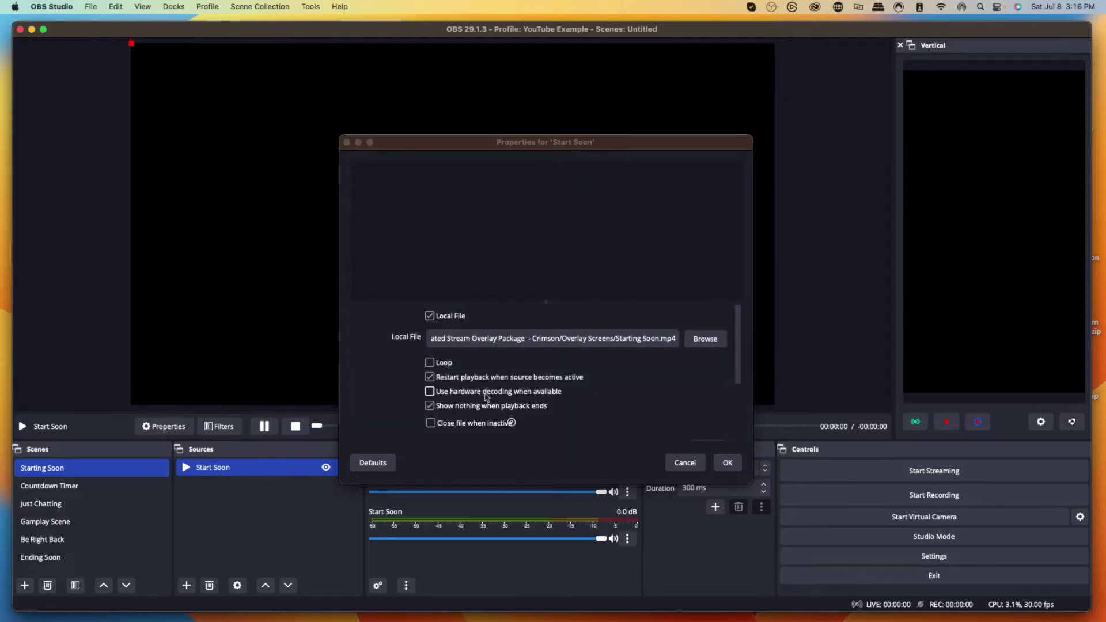
Enable looping for the Start Soon source, accept its properties and deselect it in the preview
click(430, 363)
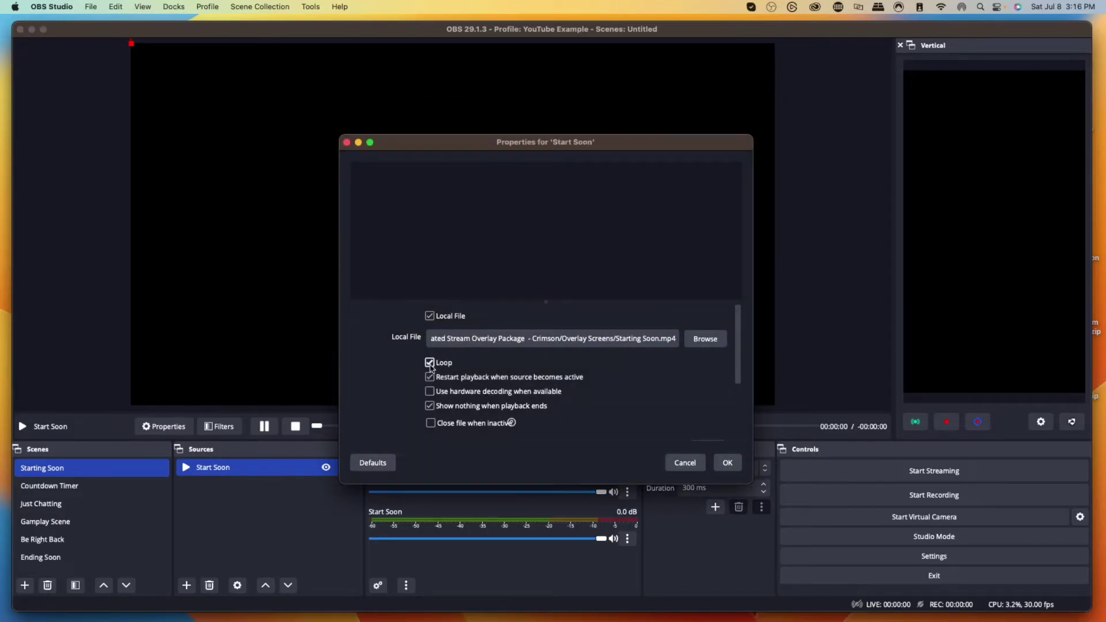
click(729, 463)
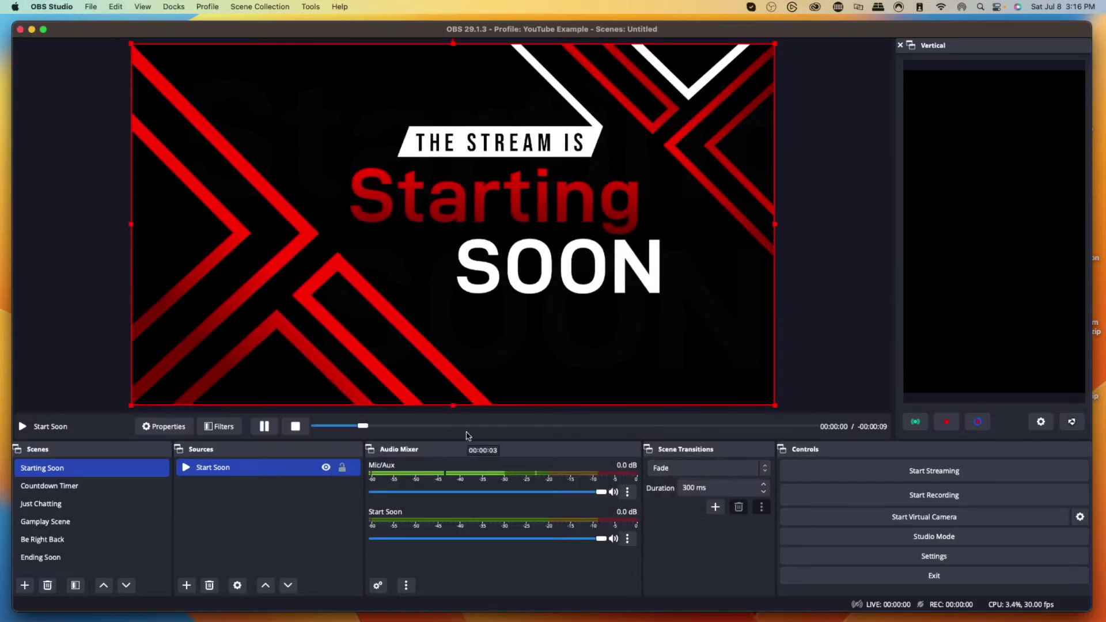
click(103, 290)
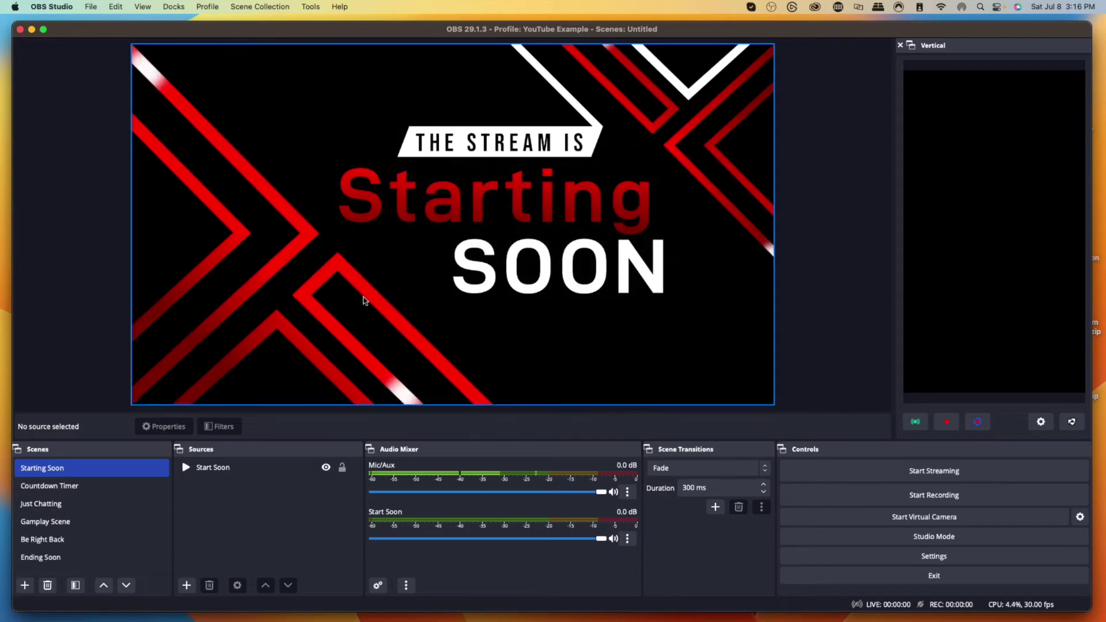
Add a new Media Source named Timer to the Countdown Timer scene
click(61, 487)
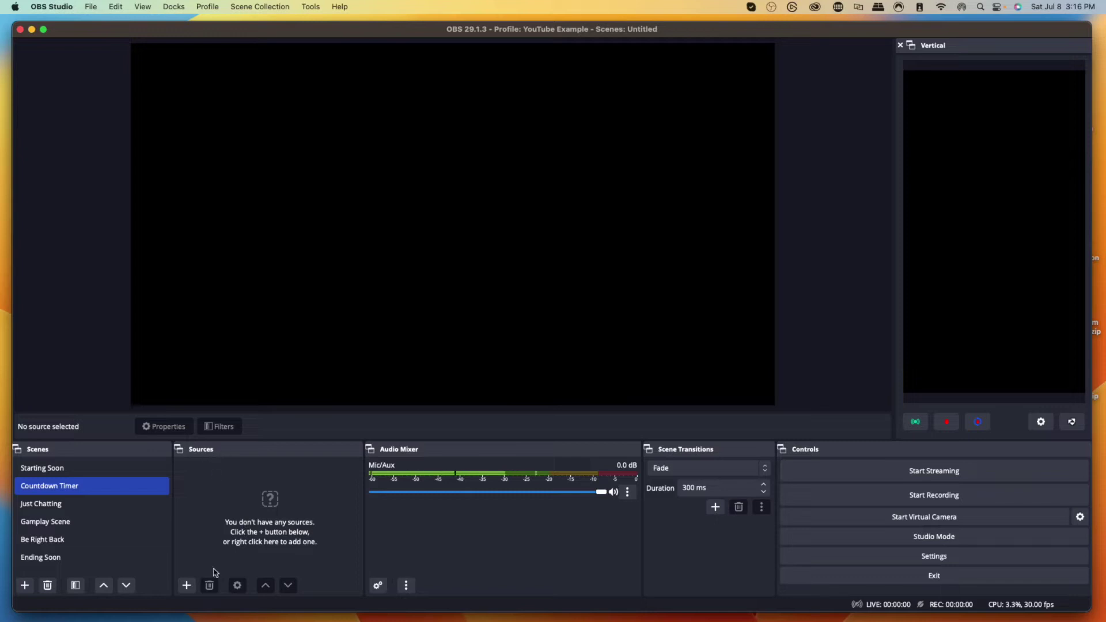
click(188, 585)
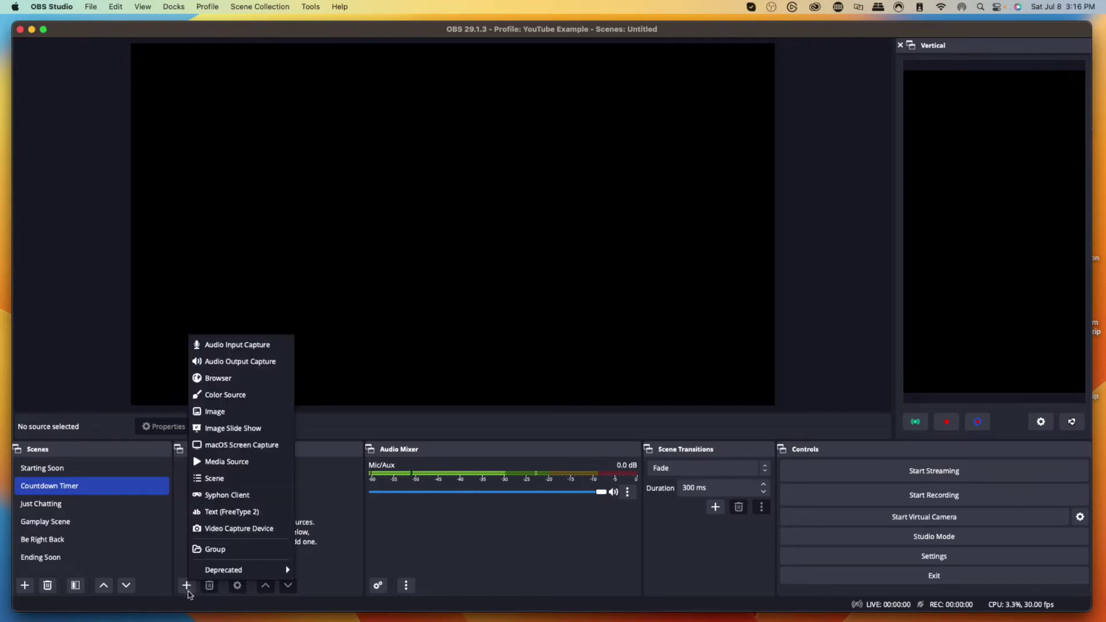
click(267, 463)
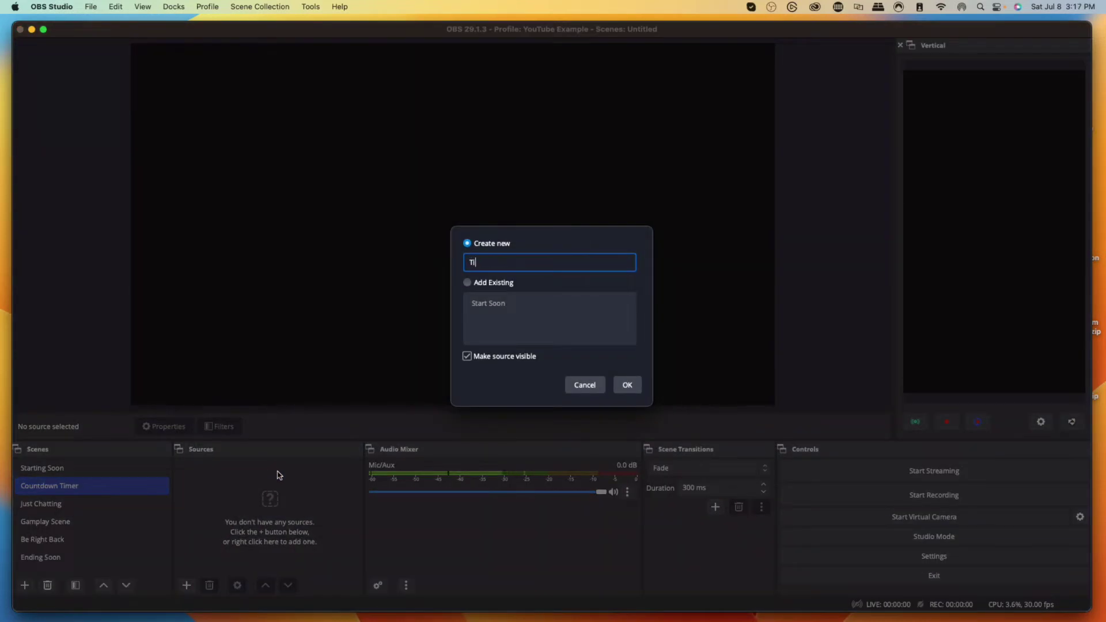
click(627, 385)
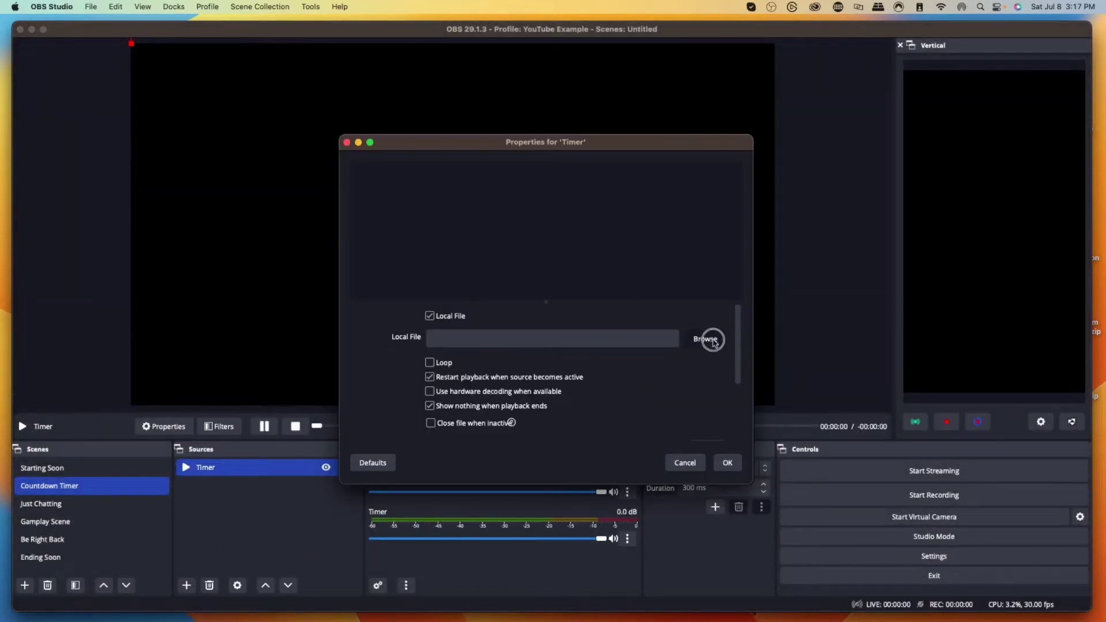
Load the 5-minute countdown MP4 from the Desktop's 5 Minute Countdown Timer - Crimson folder into Timer and show the Countdown Timer scene
click(712, 342)
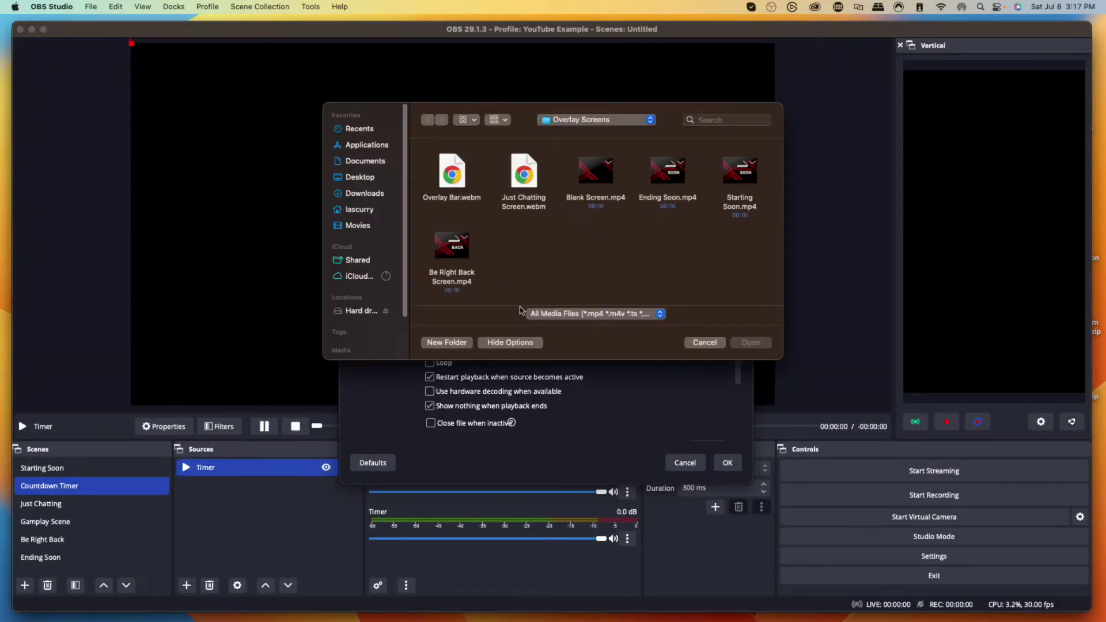
click(596, 121)
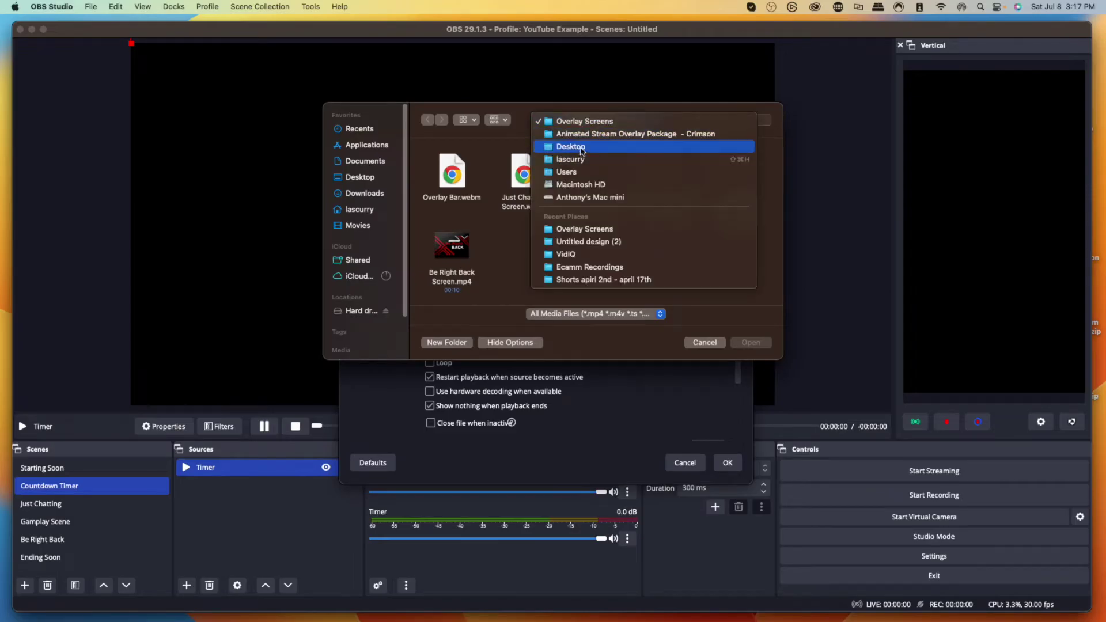
click(591, 146)
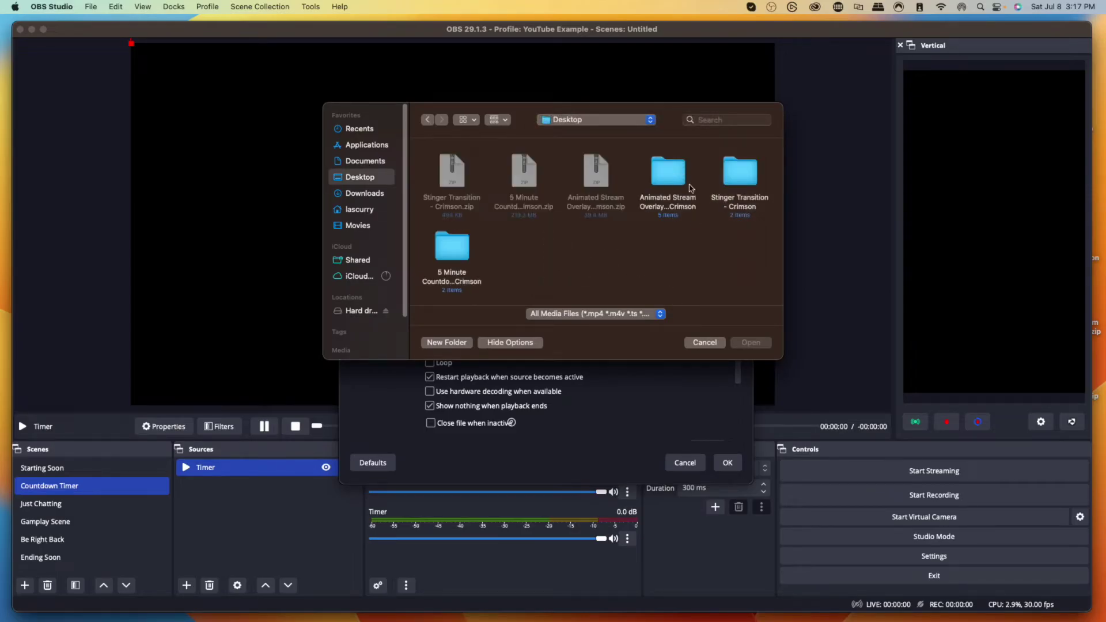
double_click(460, 255)
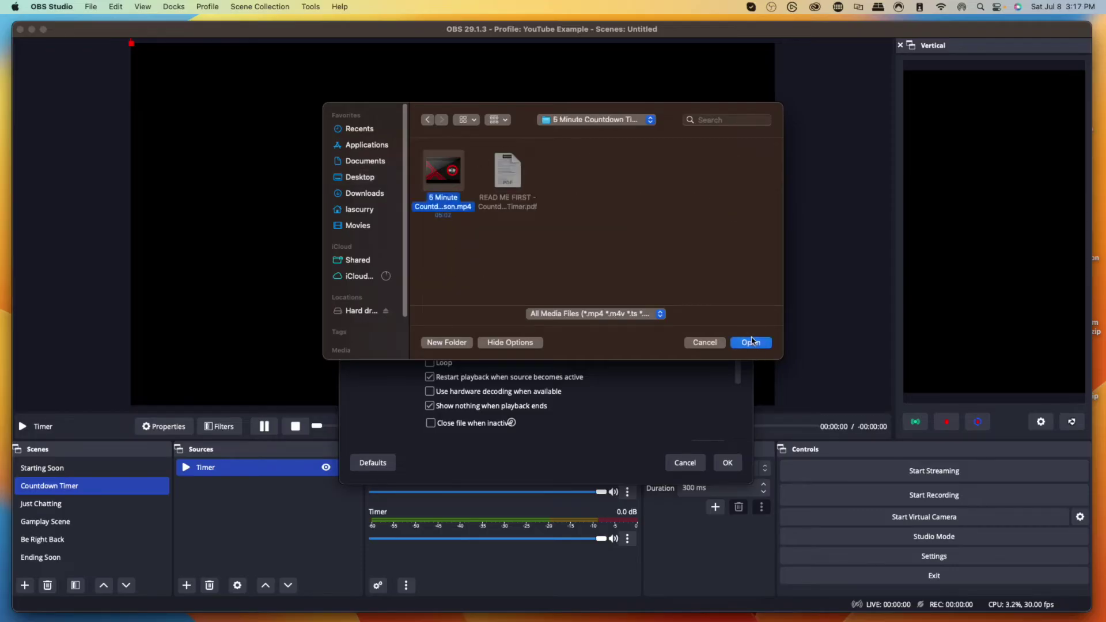
click(750, 342)
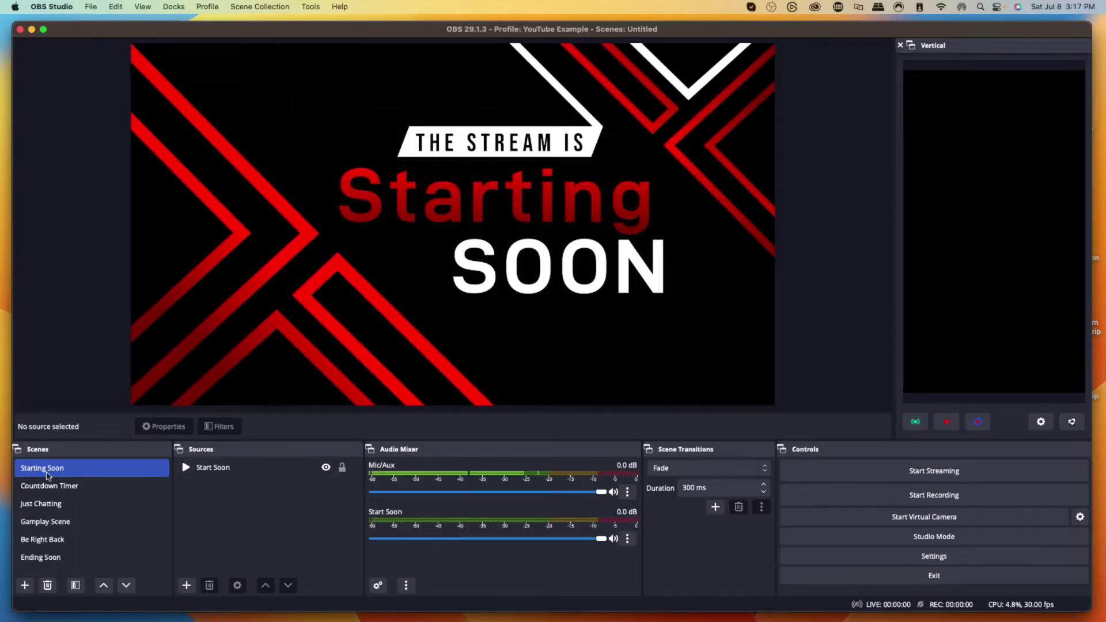
click(50, 486)
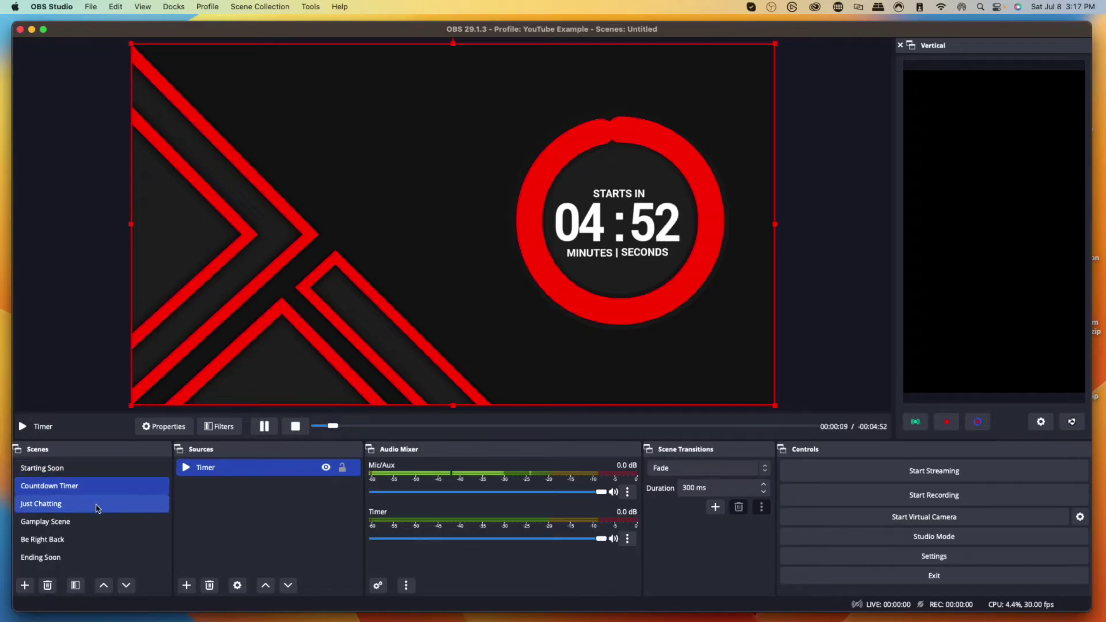
Skip past the Just Chatting scene and add a new Media Source named BRB to the Be Right Back scene
click(98, 508)
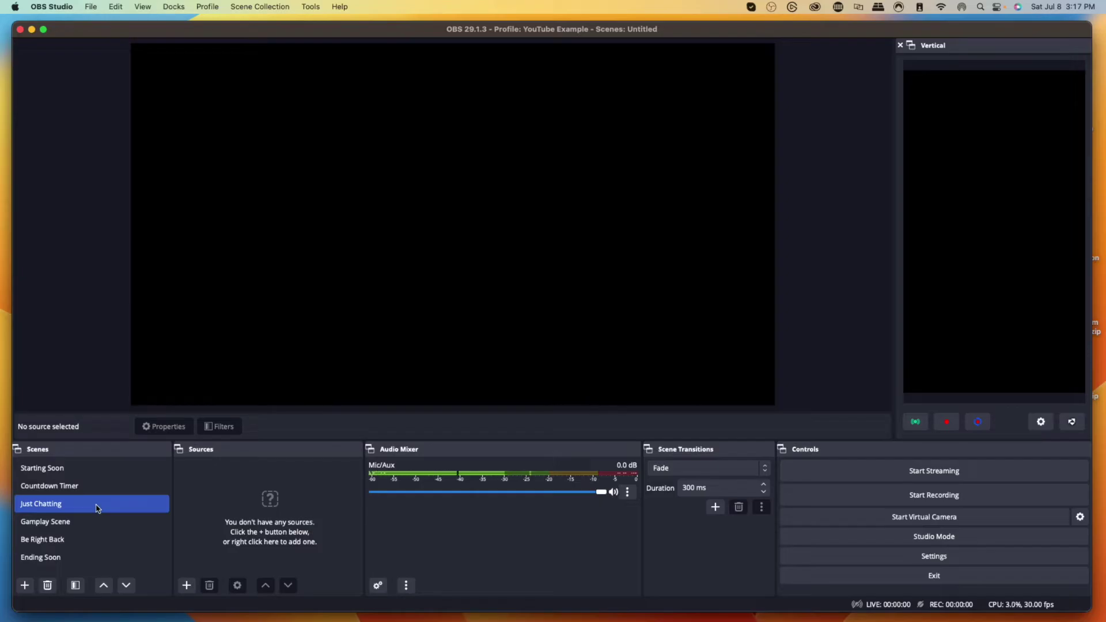
super+click(85, 540)
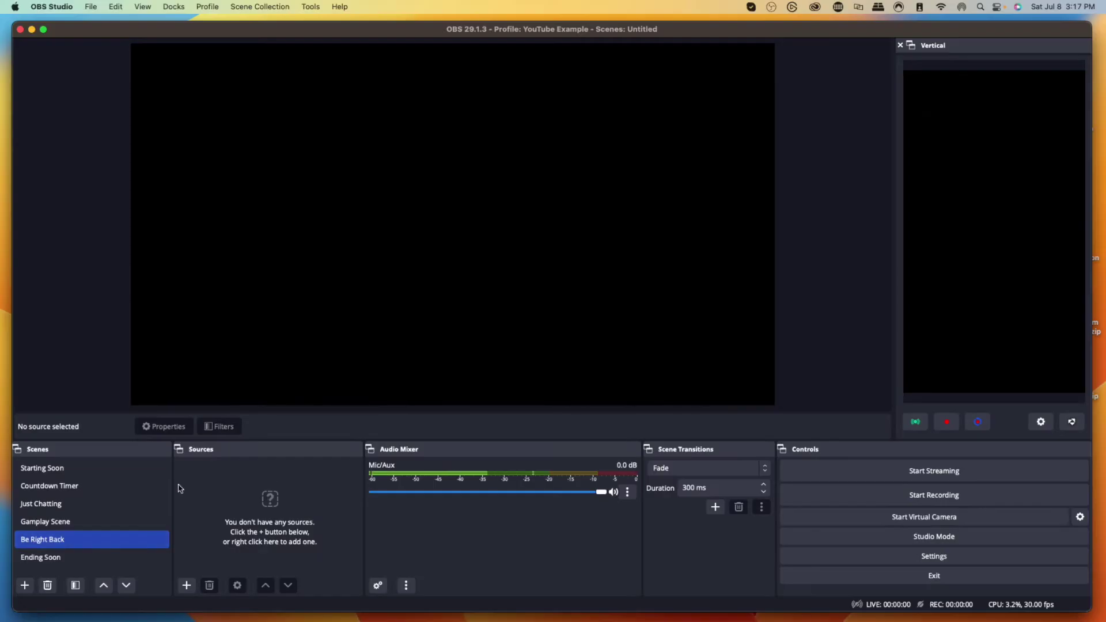
click(187, 585)
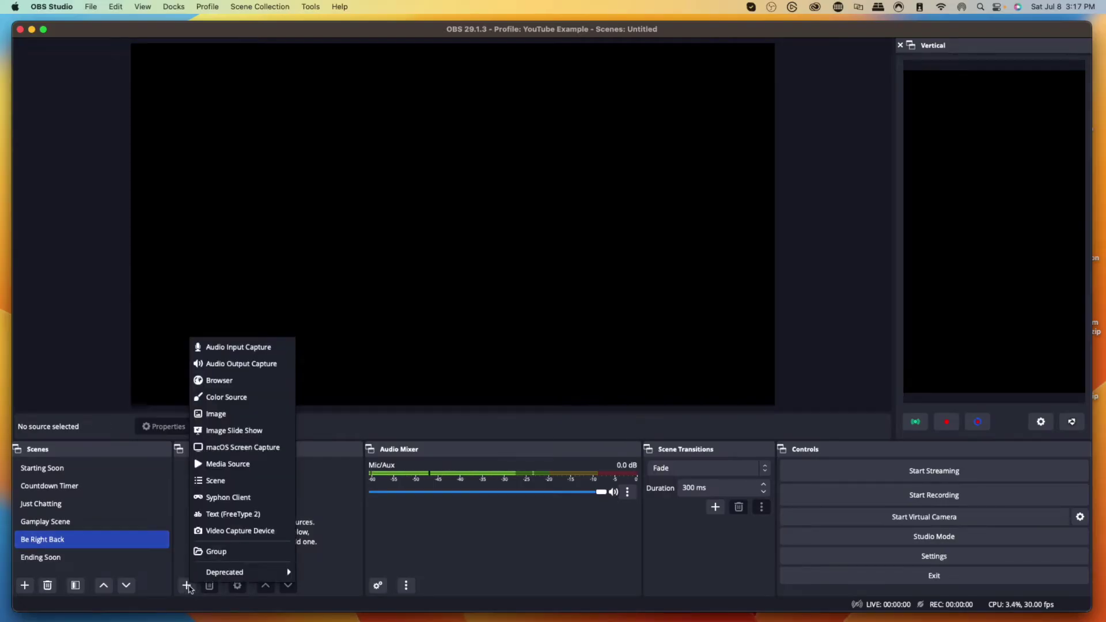
click(248, 463)
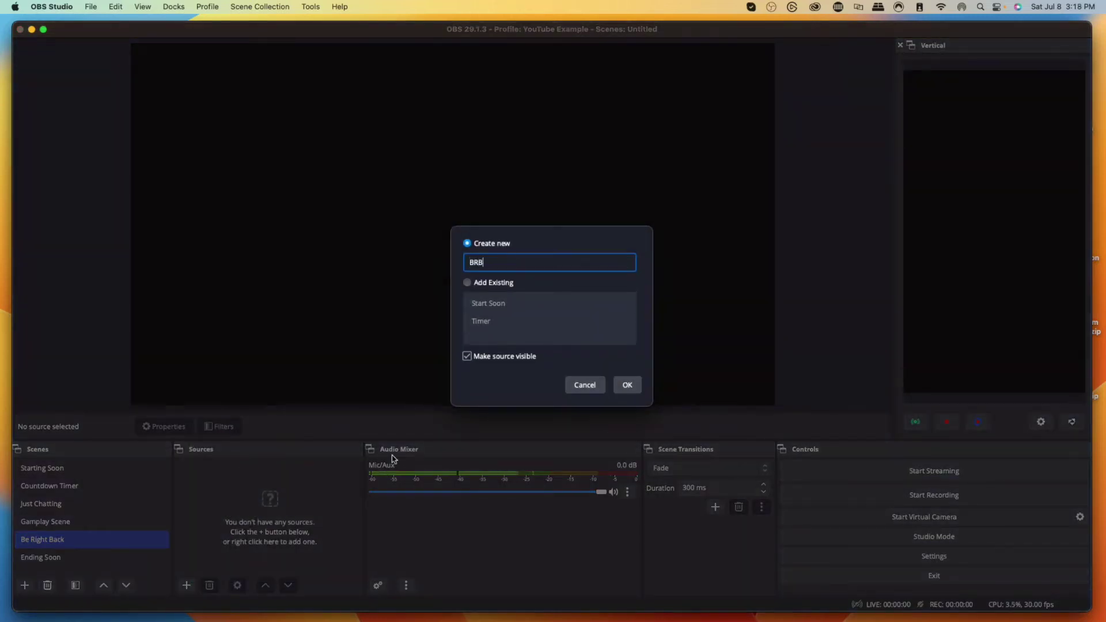
click(627, 385)
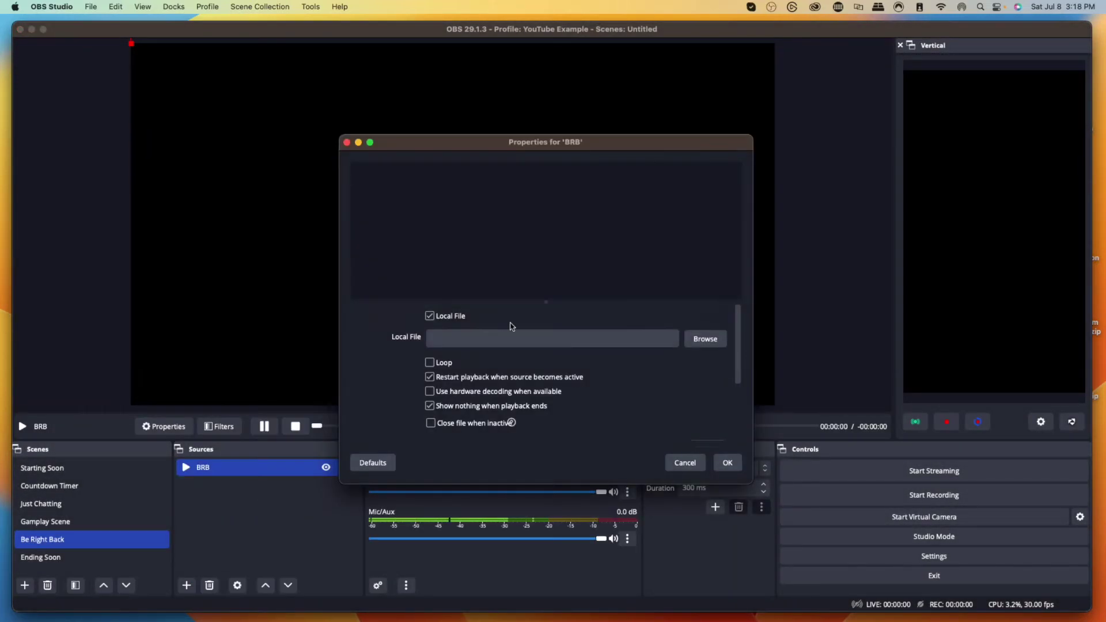
Set the BRB source's local file to Be Right Back Screen.mp4 from the Crimson overlay package's Overlay Screens folder
click(706, 339)
click(596, 119)
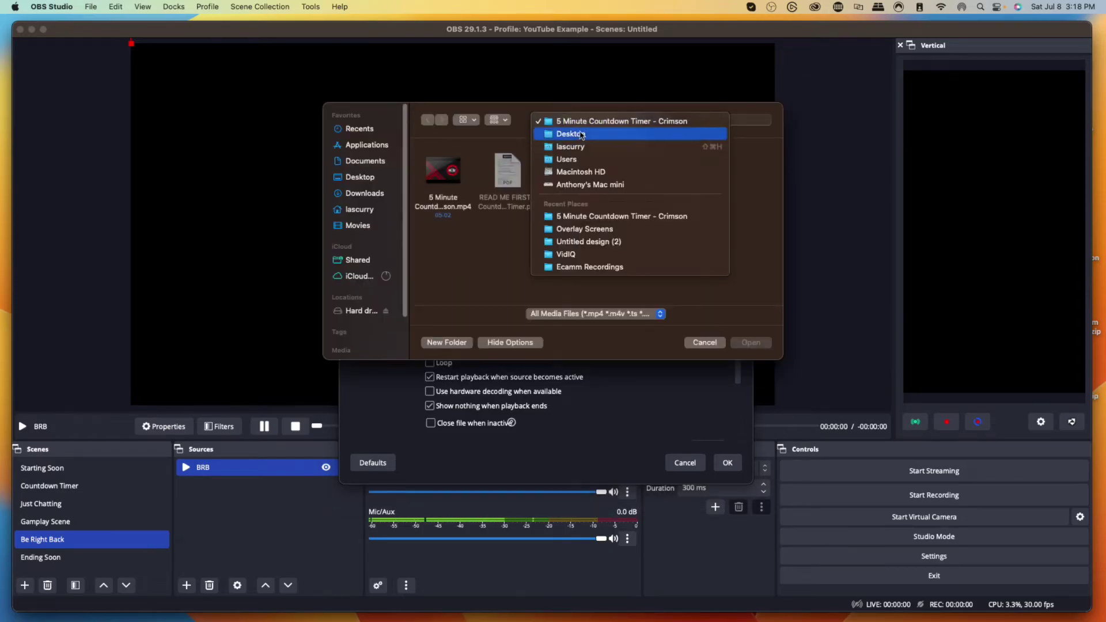
click(575, 128)
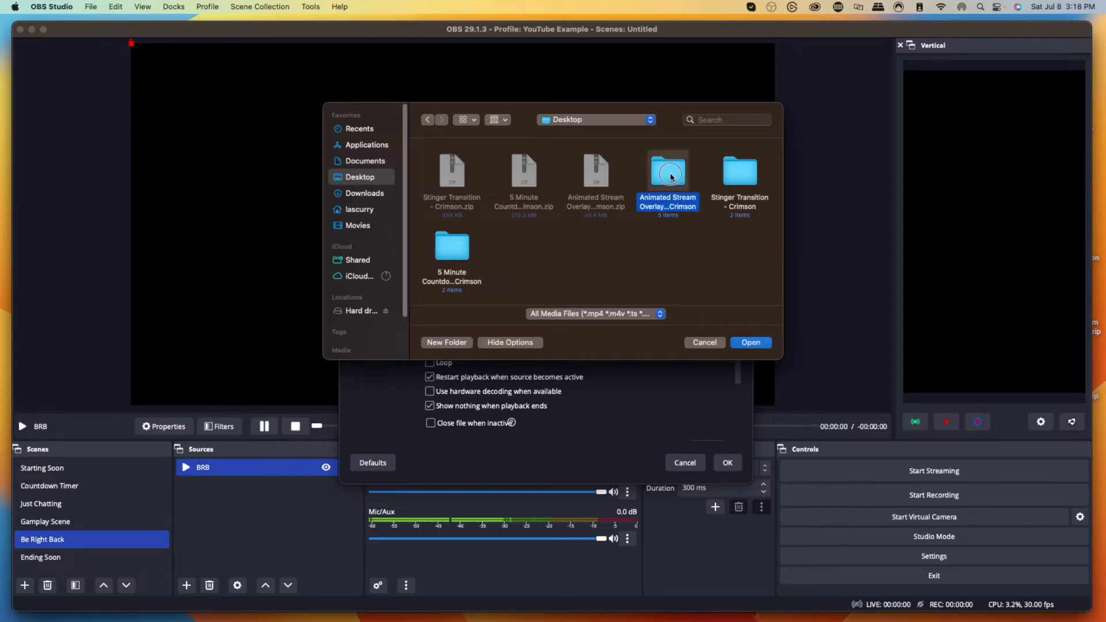
double_click(670, 175)
double_click(645, 174)
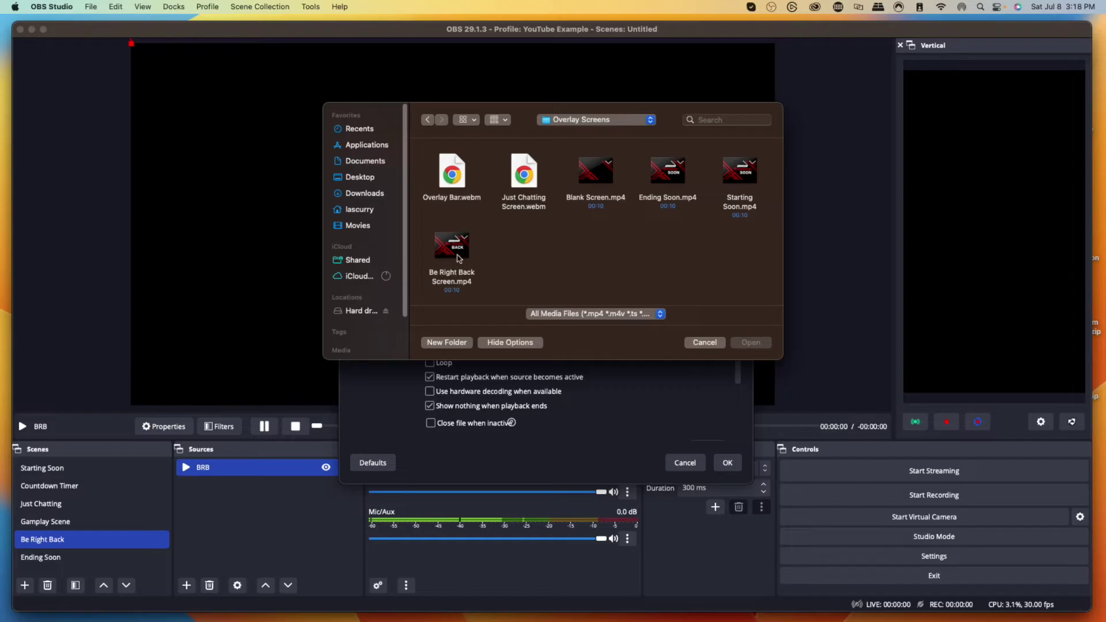
click(749, 343)
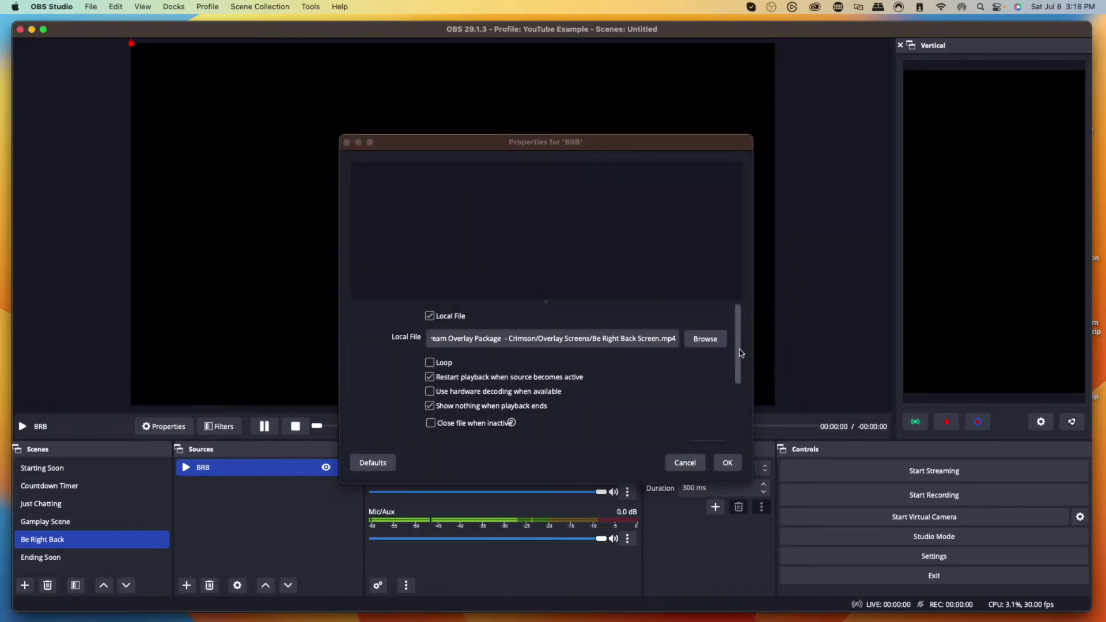
Turn on Loop for the BRB source, accept its properties and deselect it in the preview
click(436, 363)
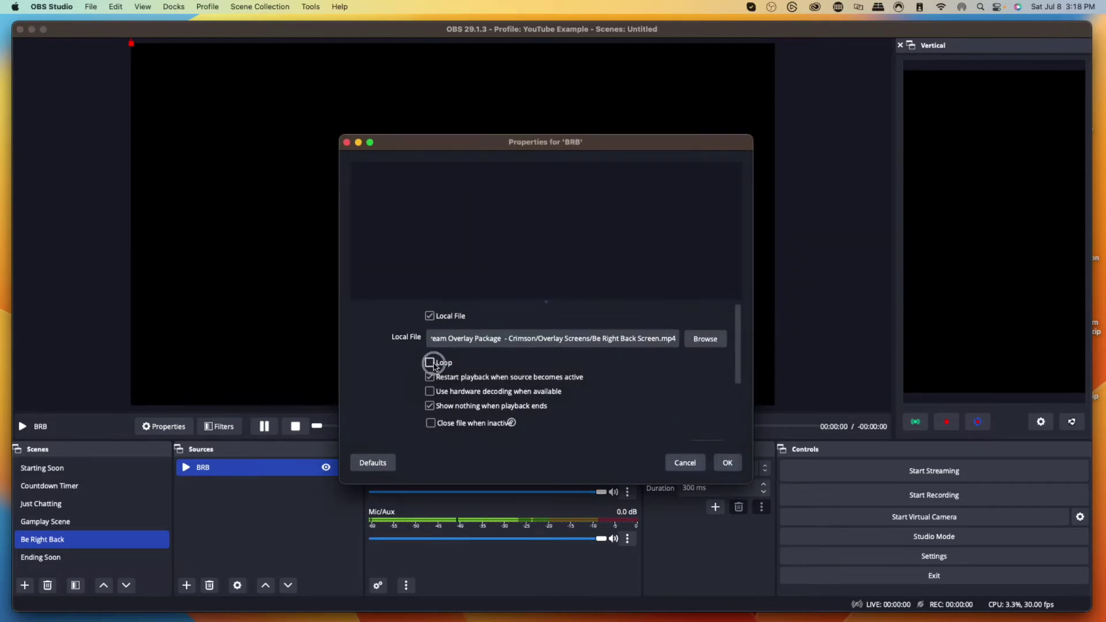
click(727, 464)
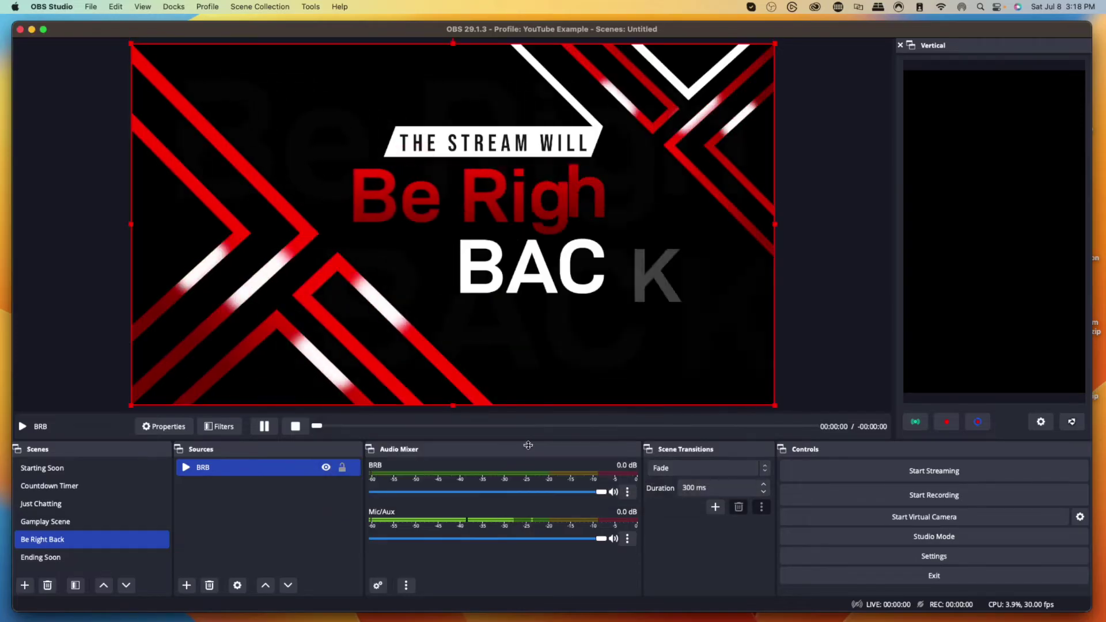
click(106, 371)
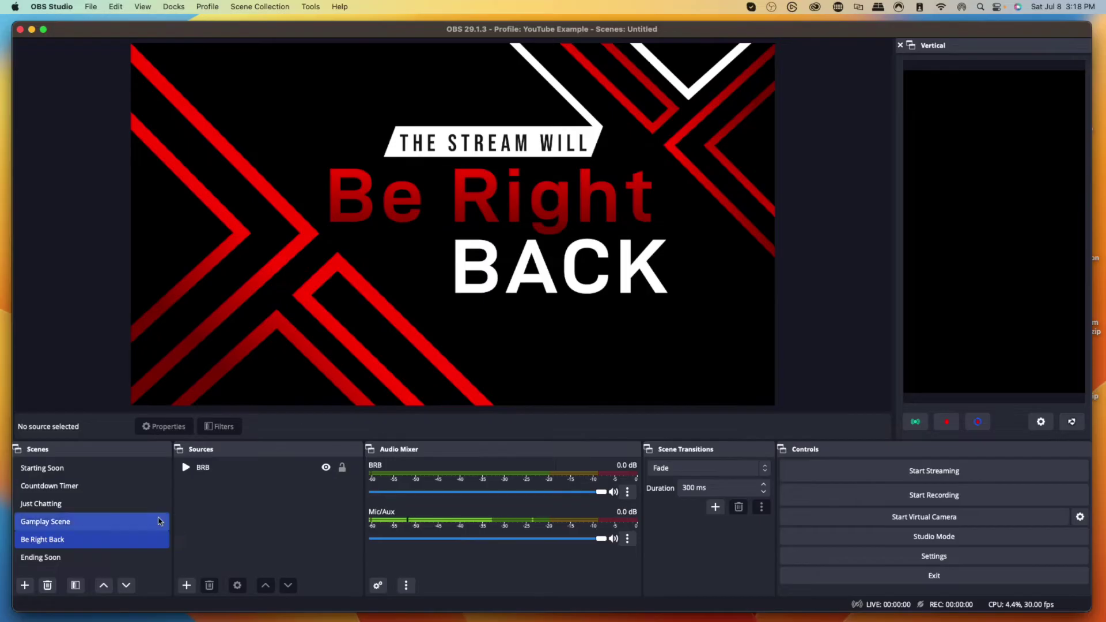
Add a new Media Source named Ending to the Ending Soon scene
click(55, 559)
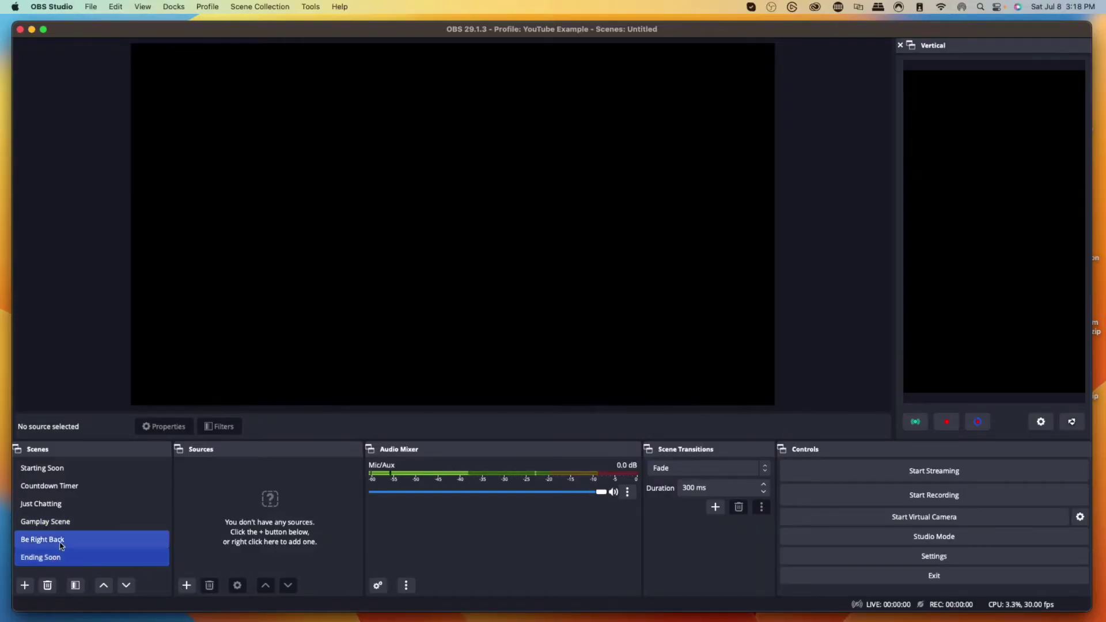
click(186, 586)
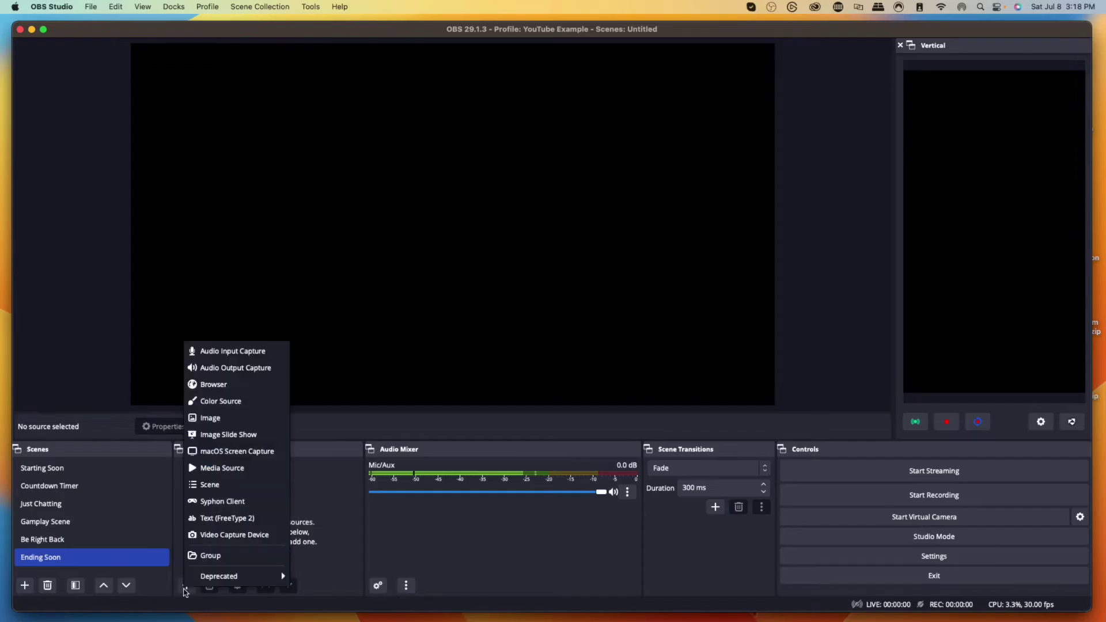
click(262, 468)
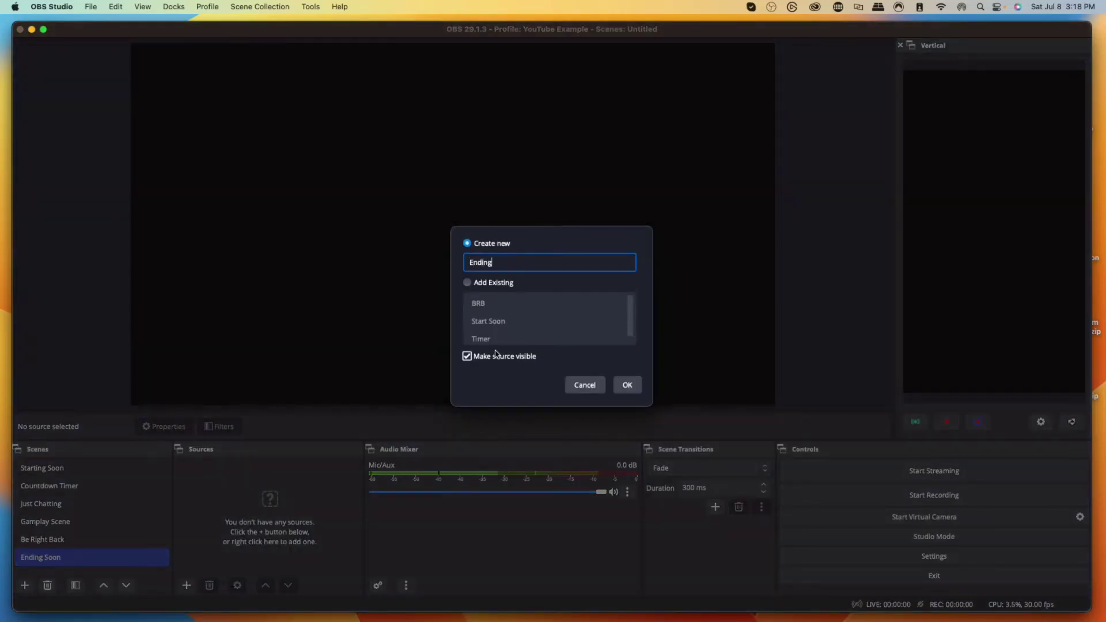
click(618, 390)
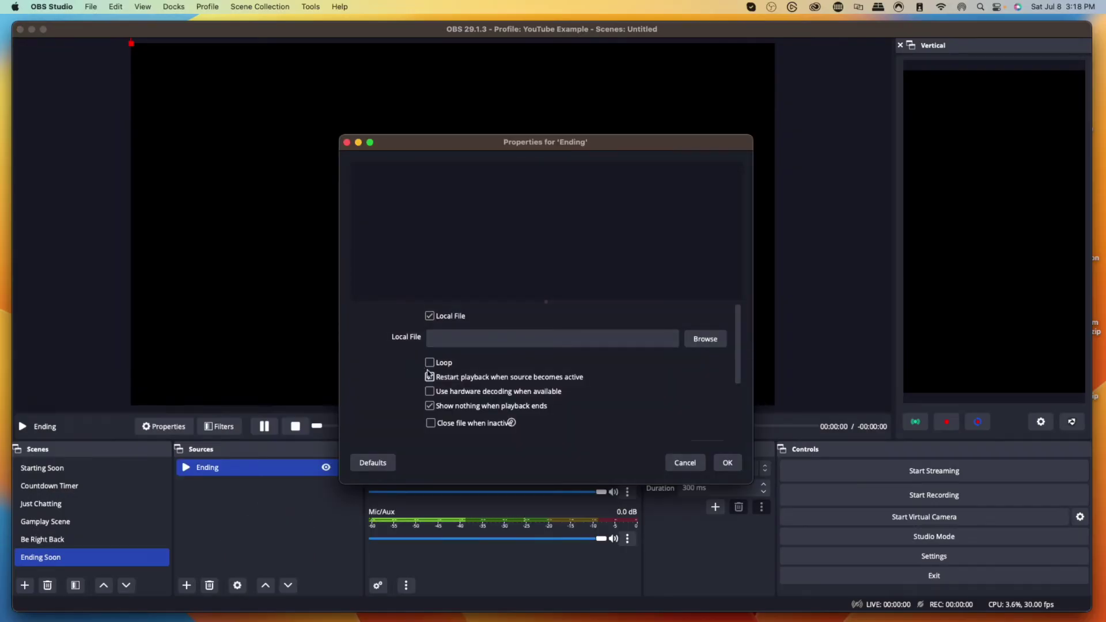
Set the Ending source's local file to Ending Soon.mp4, turn on Loop and accept its properties
click(701, 340)
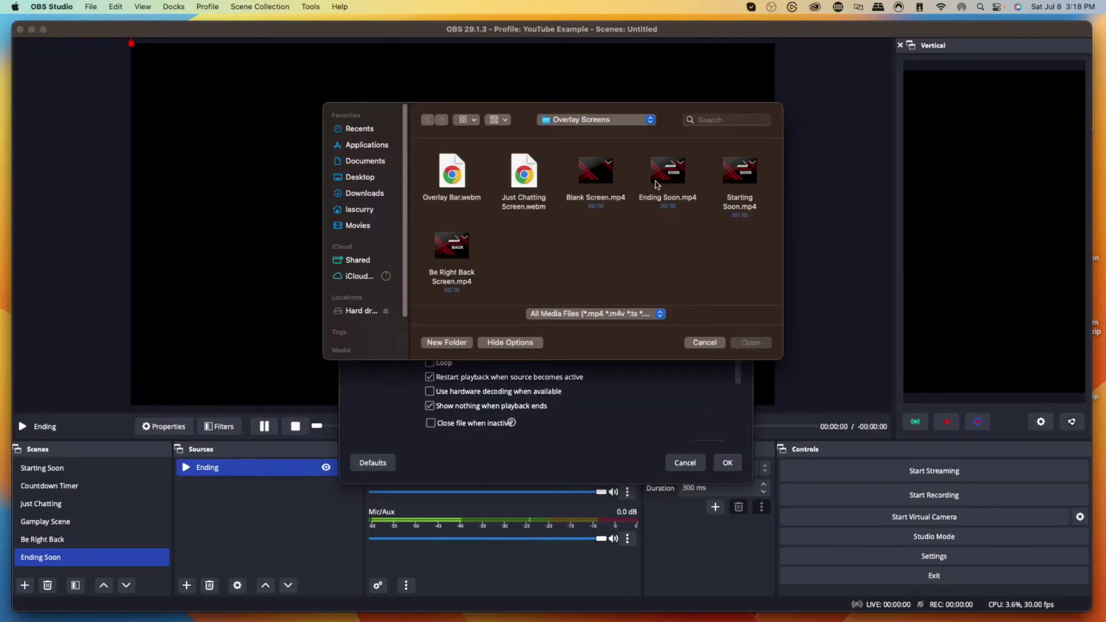
click(743, 343)
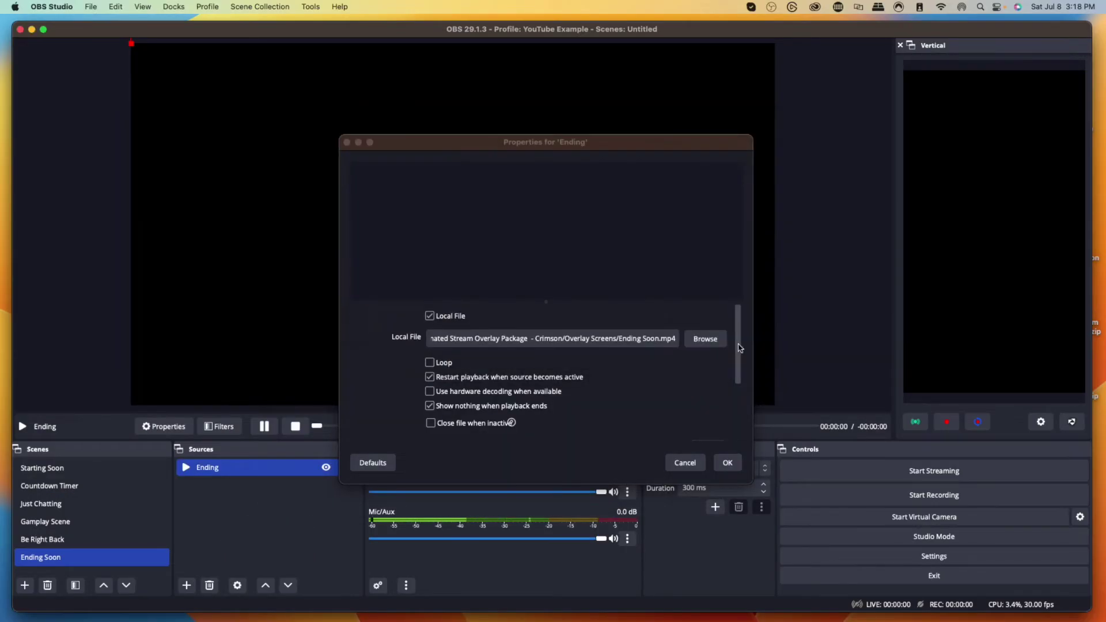
click(429, 363)
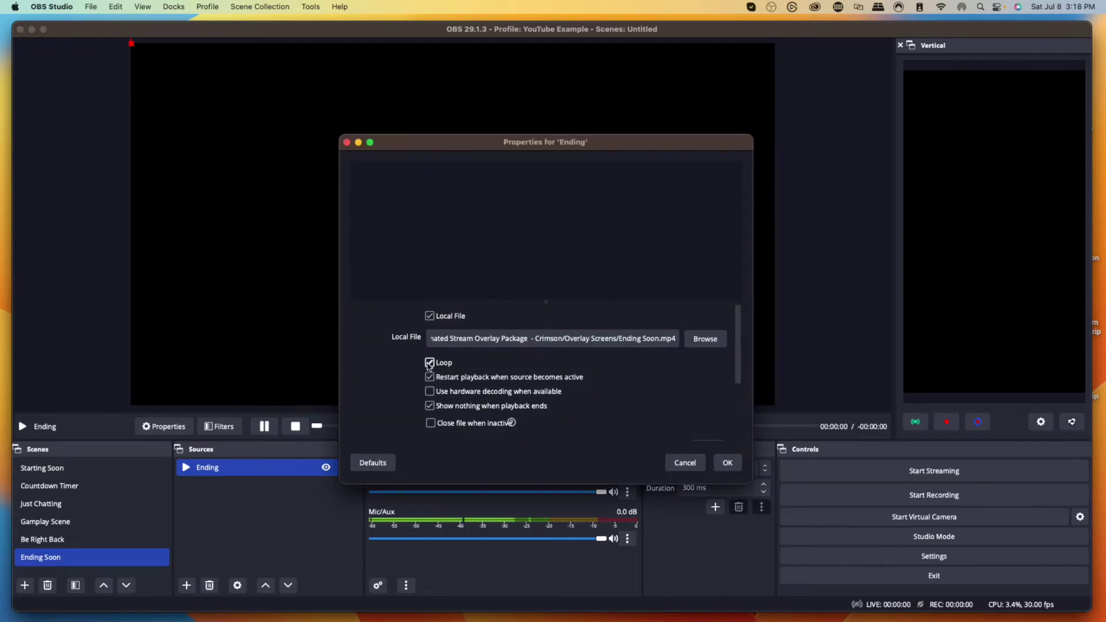
click(728, 464)
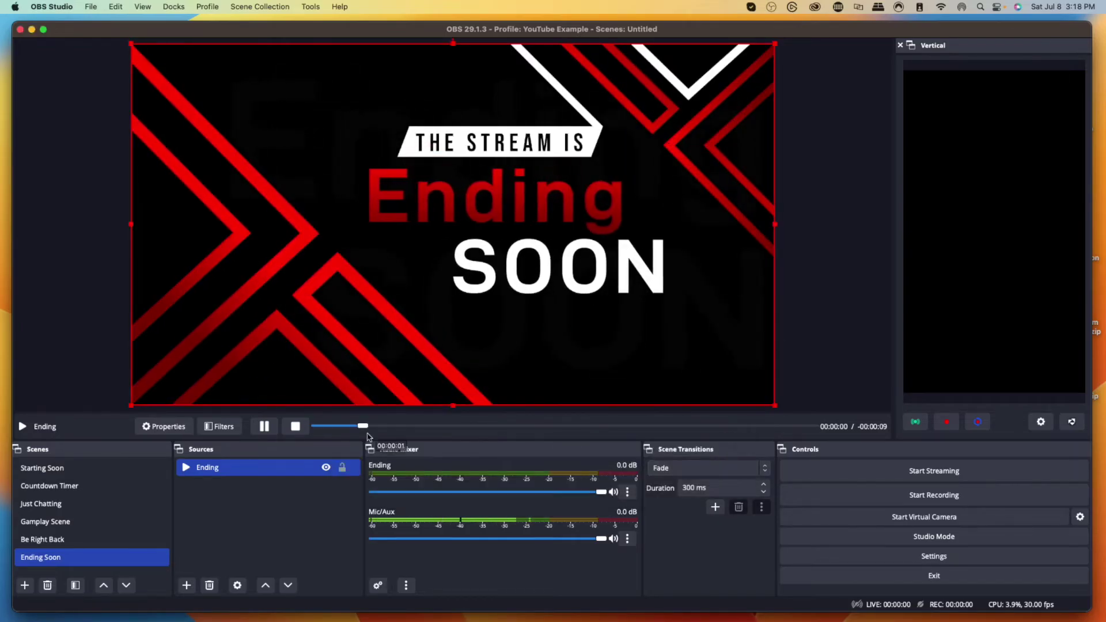
Check the overlays by switching through the Starting Soon, Countdown Timer, Gamplay Scene, Be Right Back and Ending Soon scenes, returning to Starting Soon
click(74, 468)
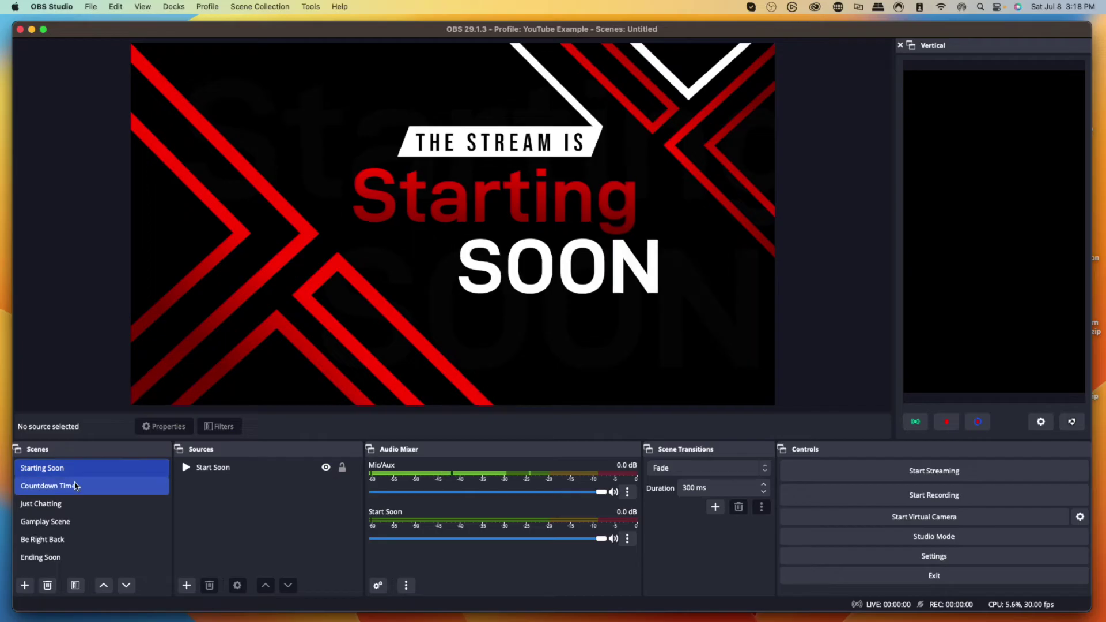
click(75, 485)
click(74, 522)
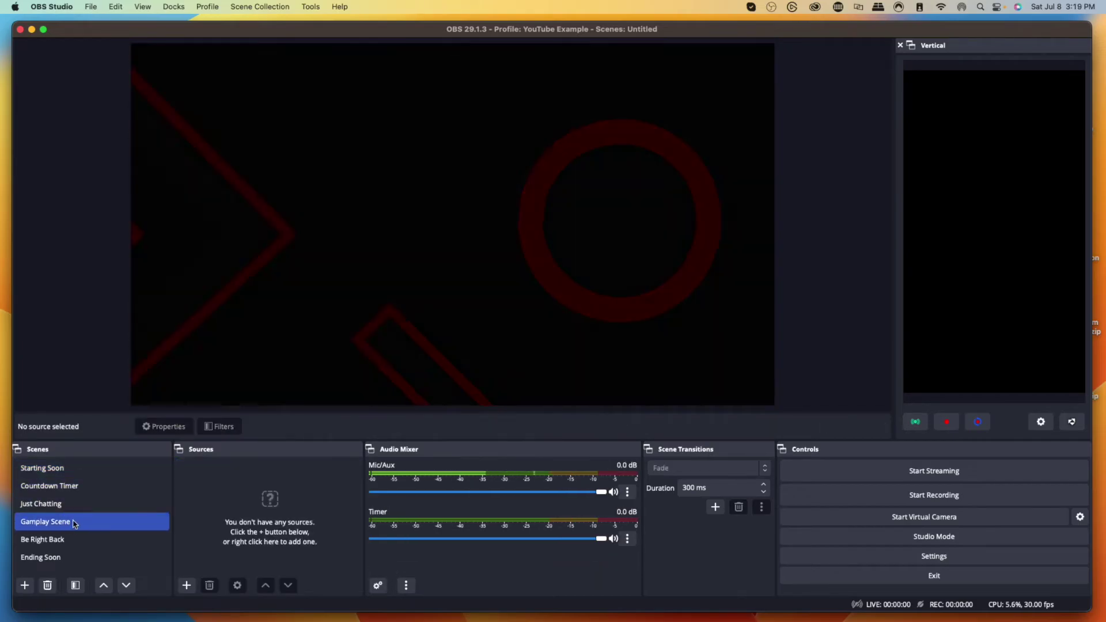
click(74, 540)
click(66, 559)
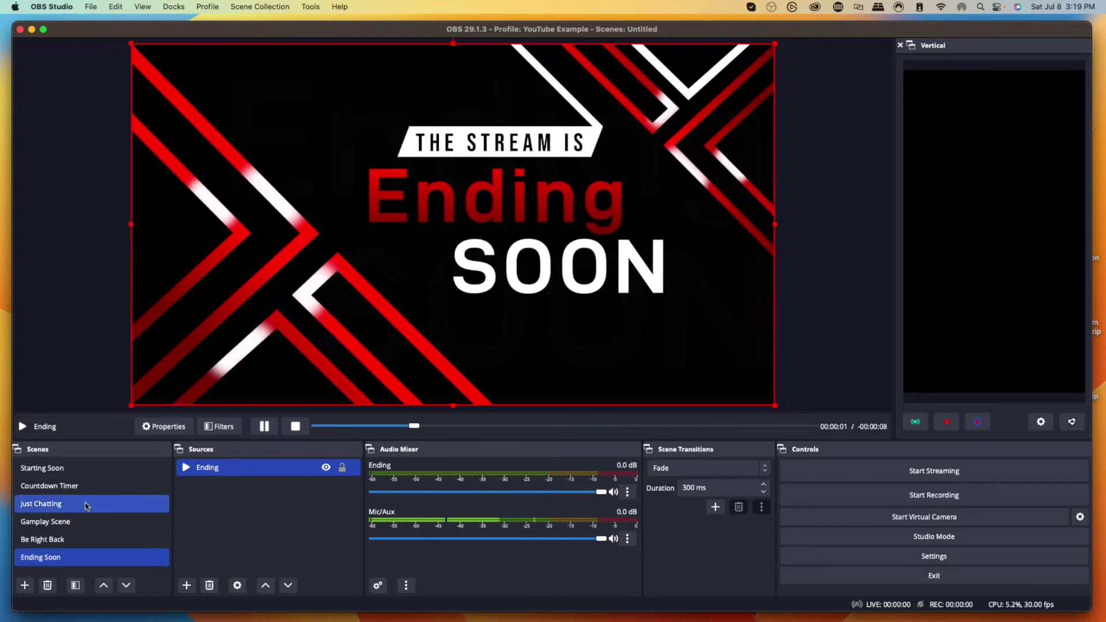
click(83, 468)
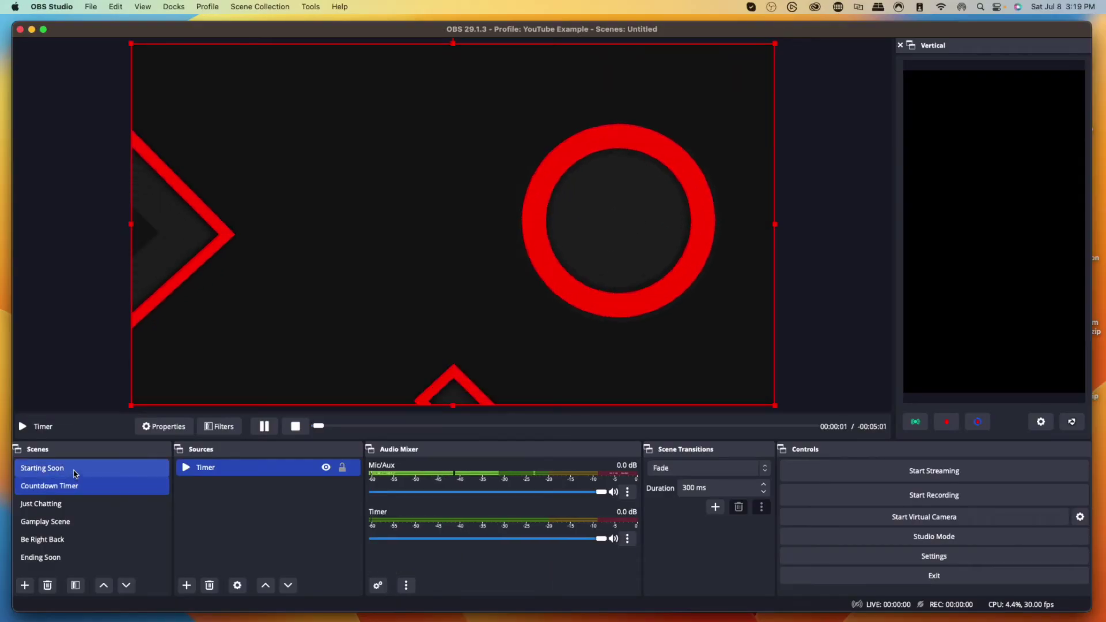
click(75, 473)
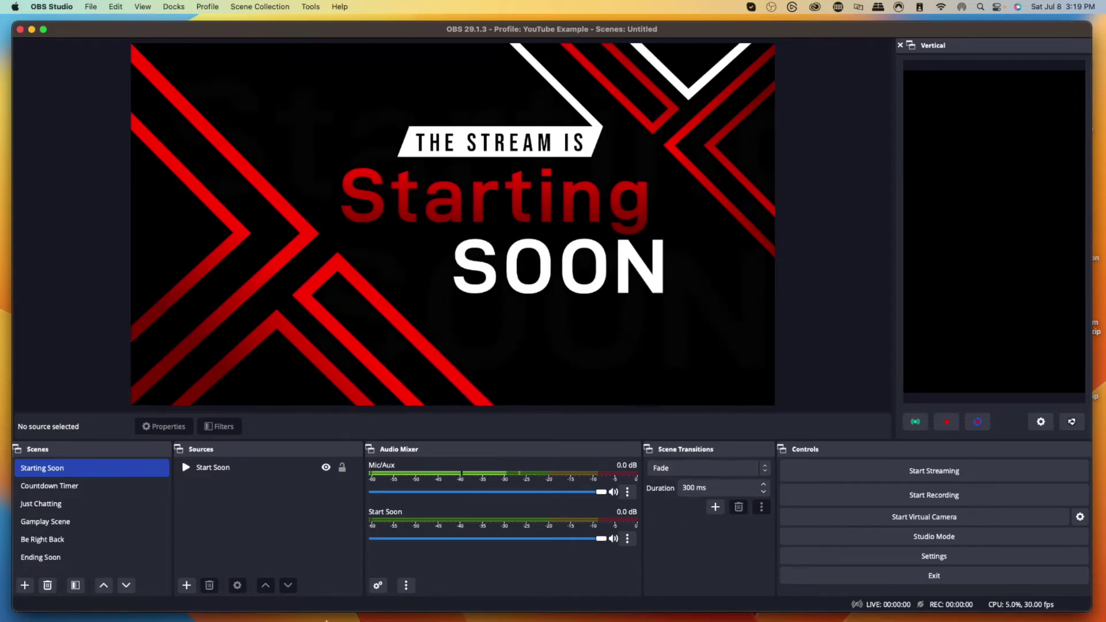
Add a new Stinger scene transition named "Stinger Transistion"
mouse_move(323, 619)
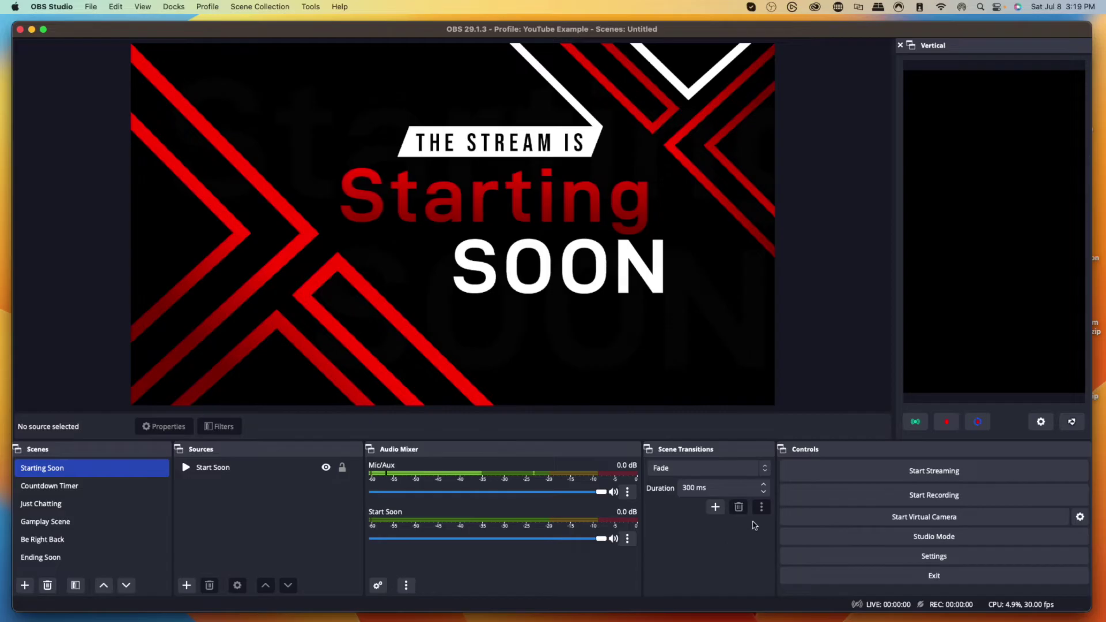
click(708, 467)
click(718, 496)
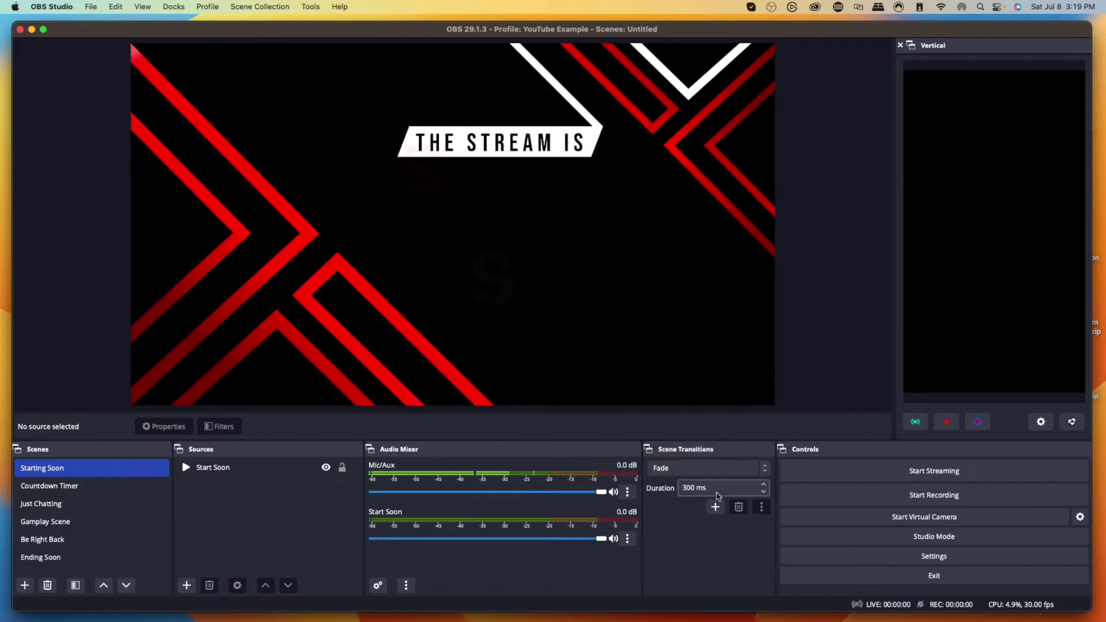
click(714, 507)
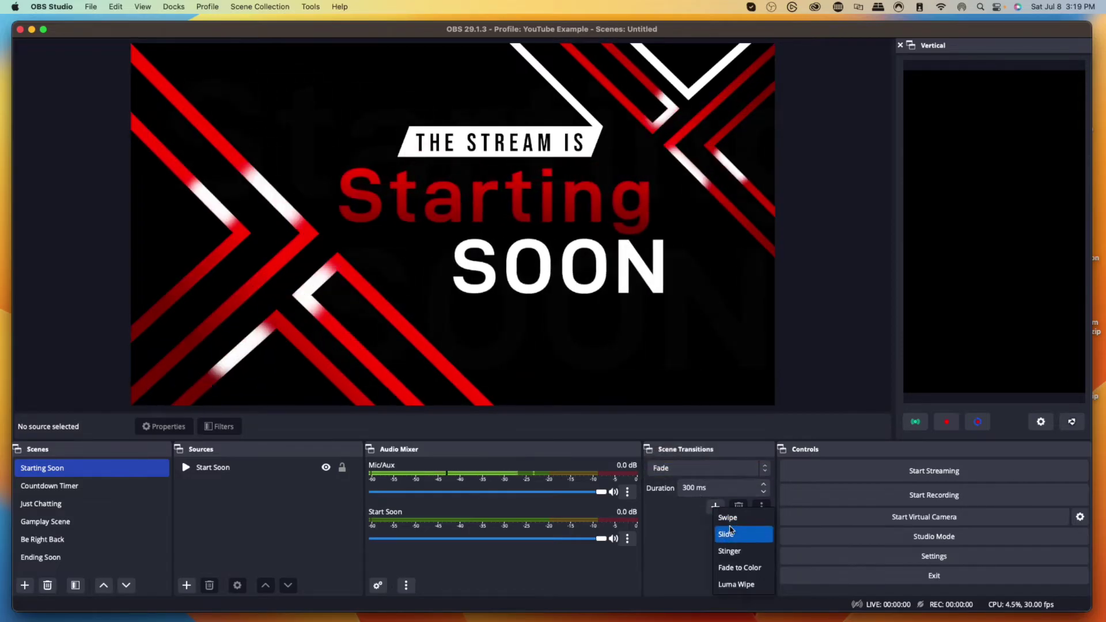
click(729, 550)
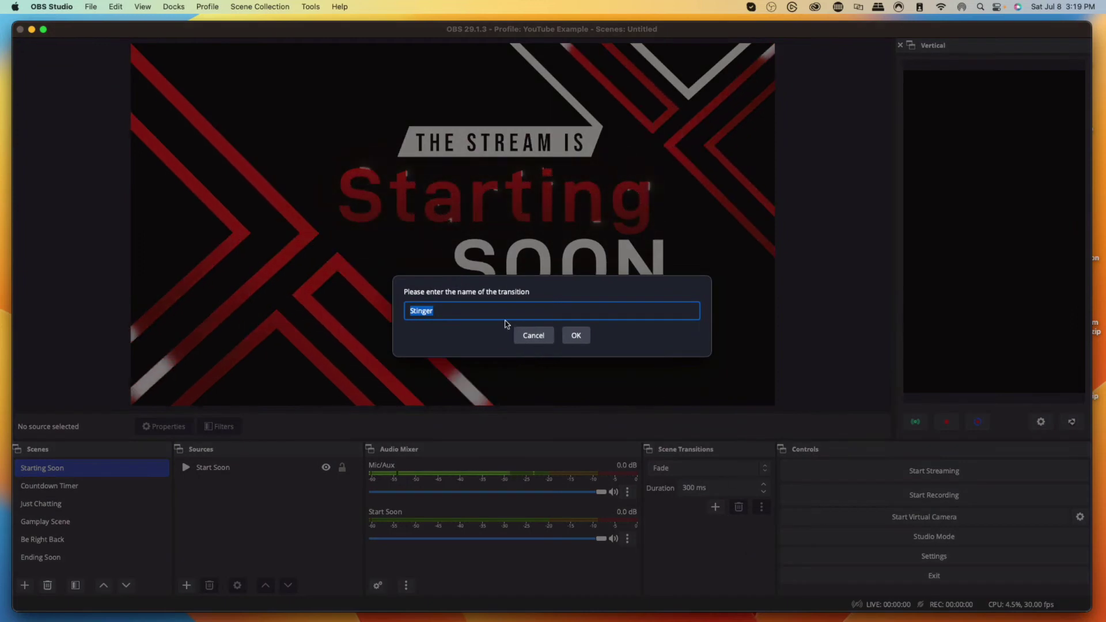
text(Stinger Transition)
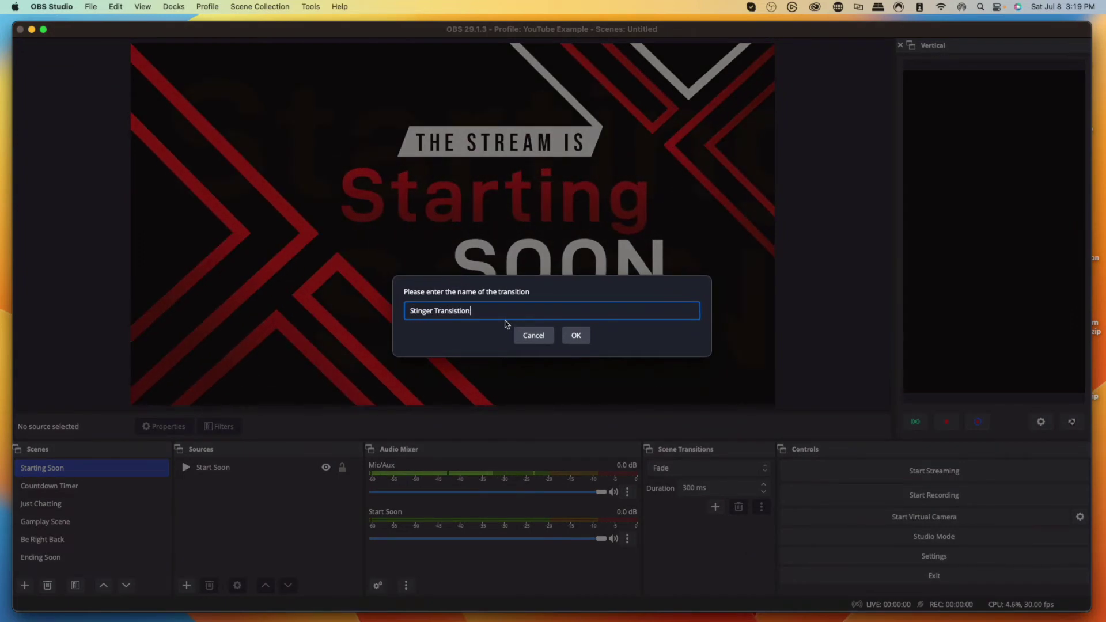
click(577, 336)
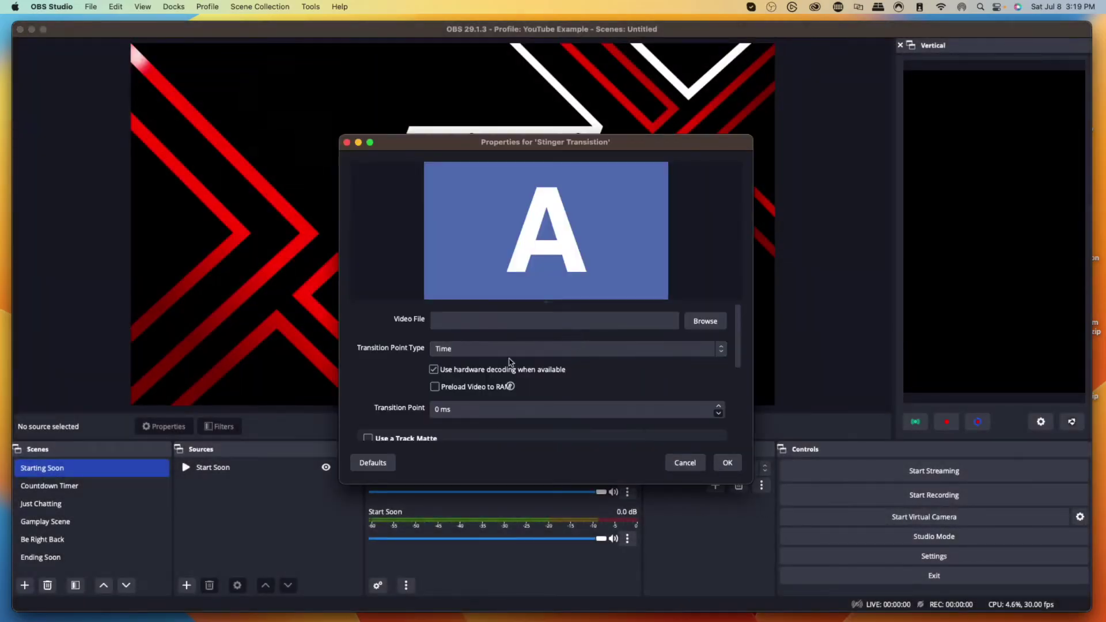
Set the stinger's video file to Stinger Transition - Crimson.webm from the Stinger Transition - Crimson folder on the Desktop
click(700, 323)
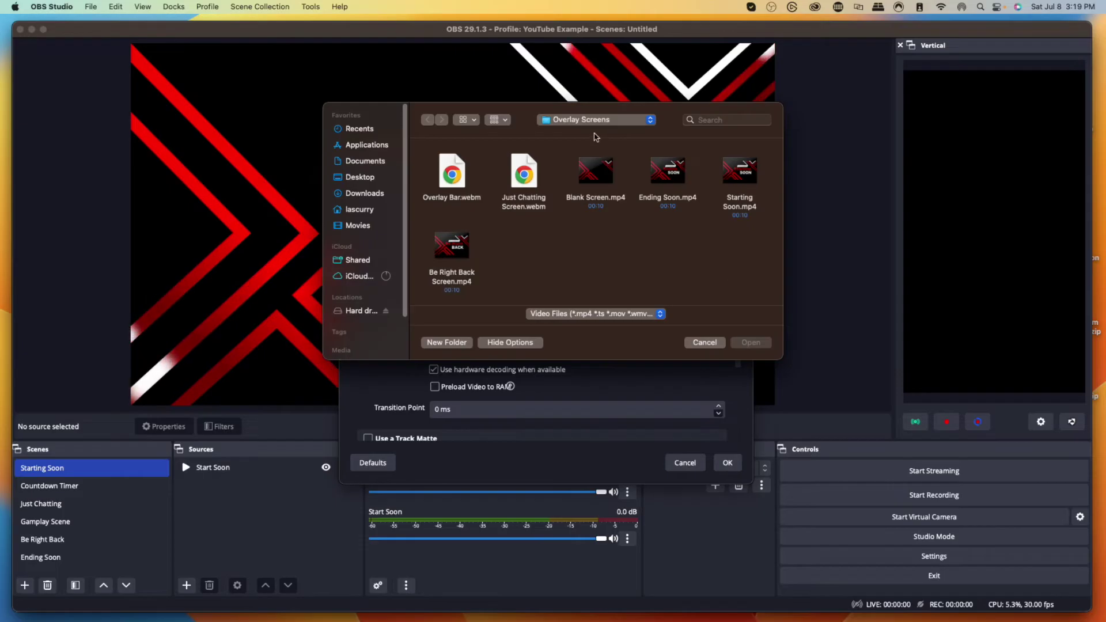
click(582, 120)
click(573, 148)
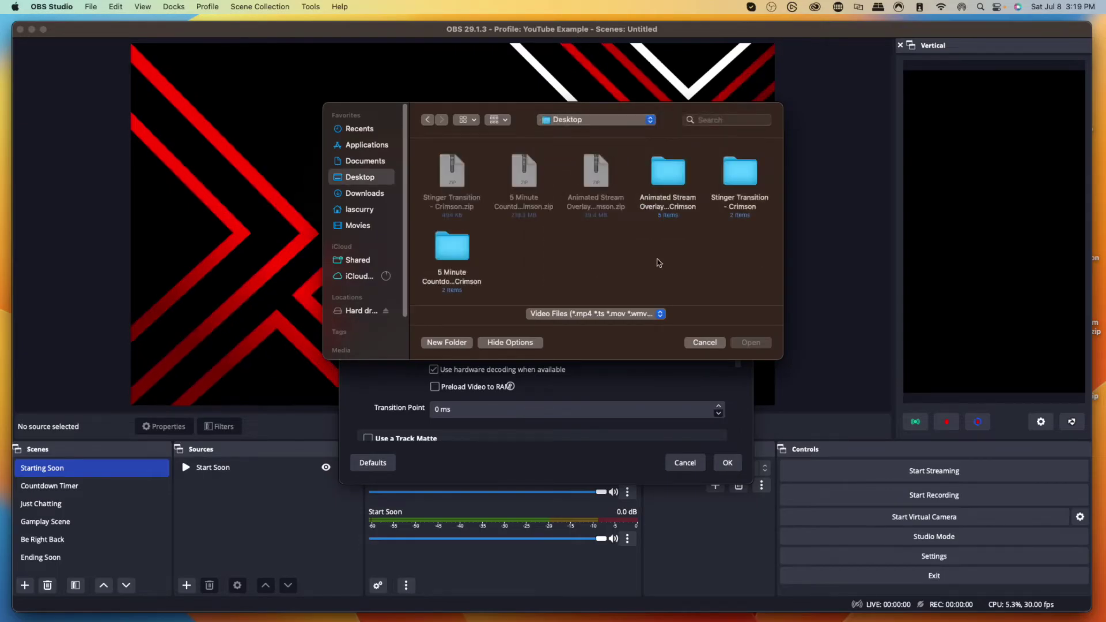
double_click(739, 182)
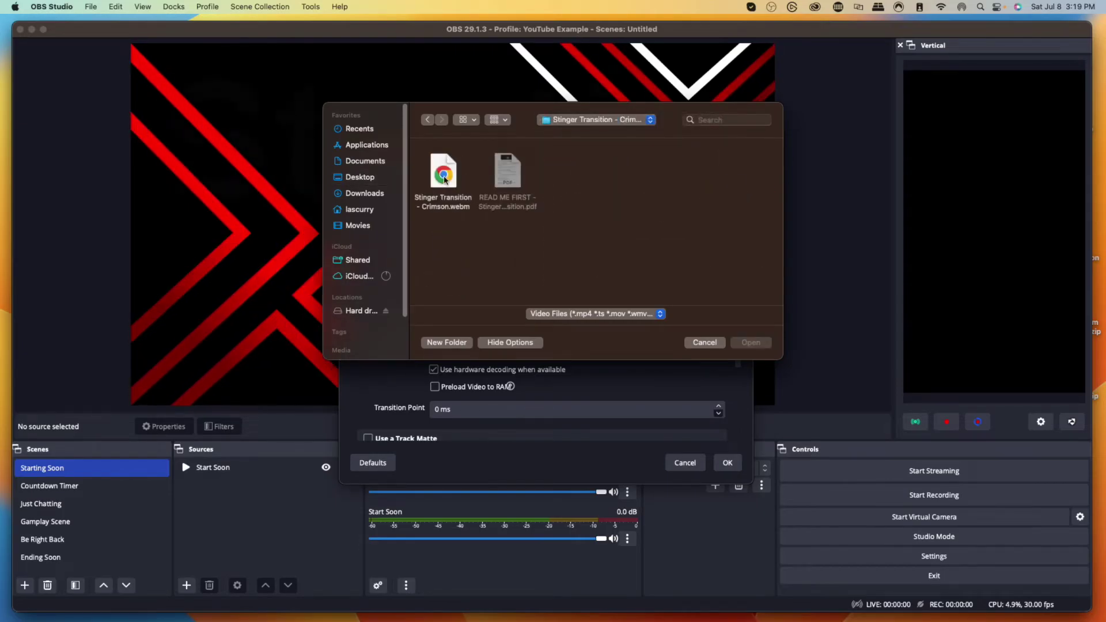
click(750, 343)
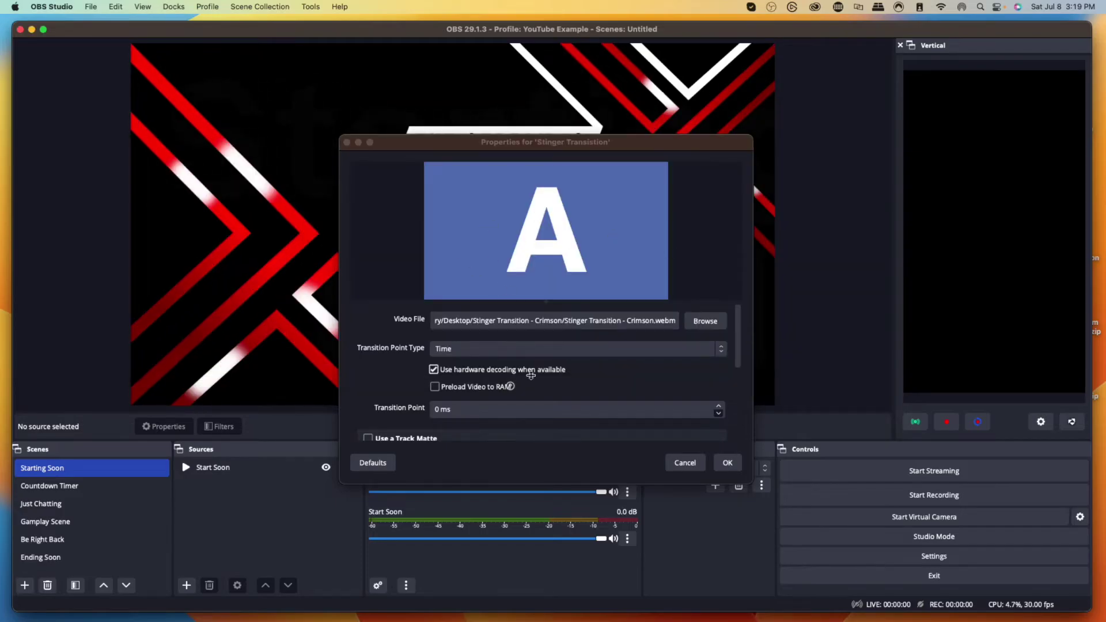
Review the stinger's transition point, matte and audio options and preview how the transition plays with its default timing
scroll(530, 375, down, 5)
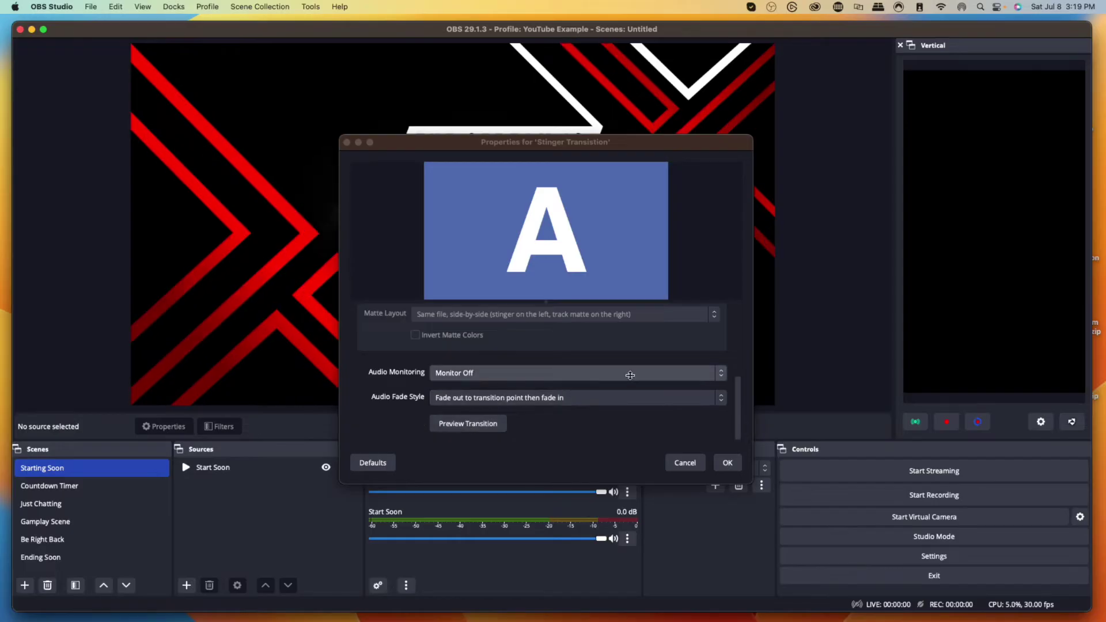
click(737, 402)
drag(737, 403, 735, 344)
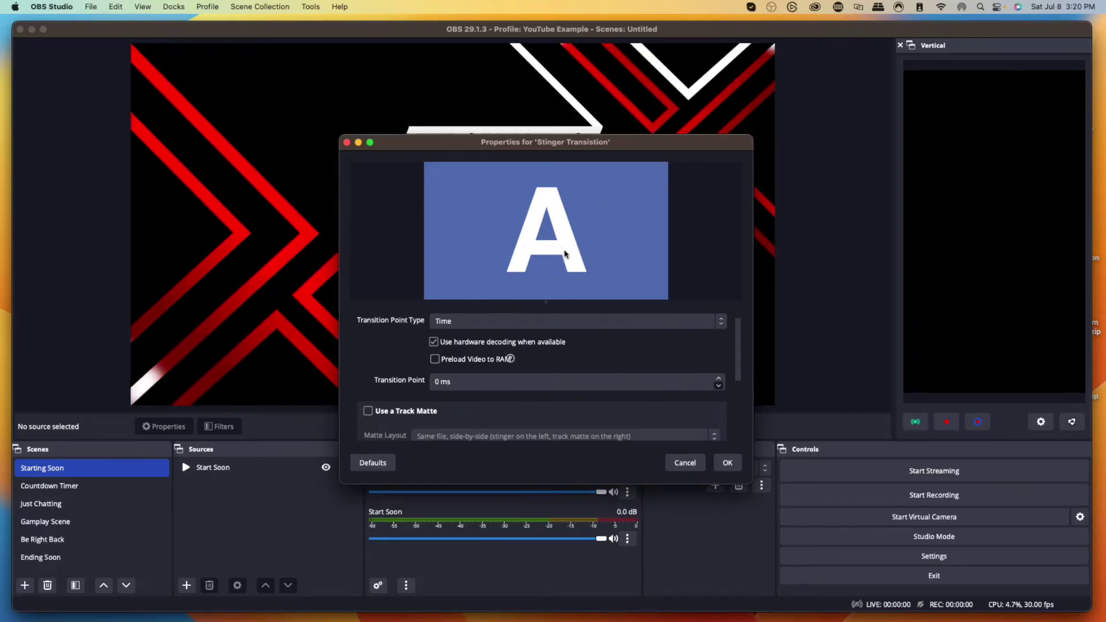
scroll(473, 367, down, 5)
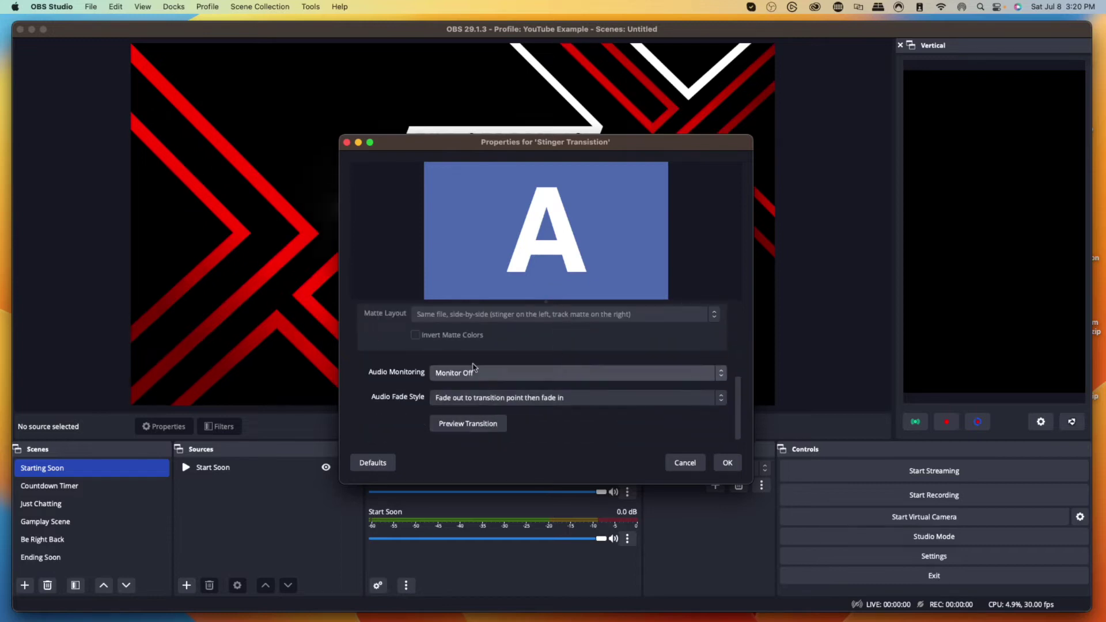
click(468, 424)
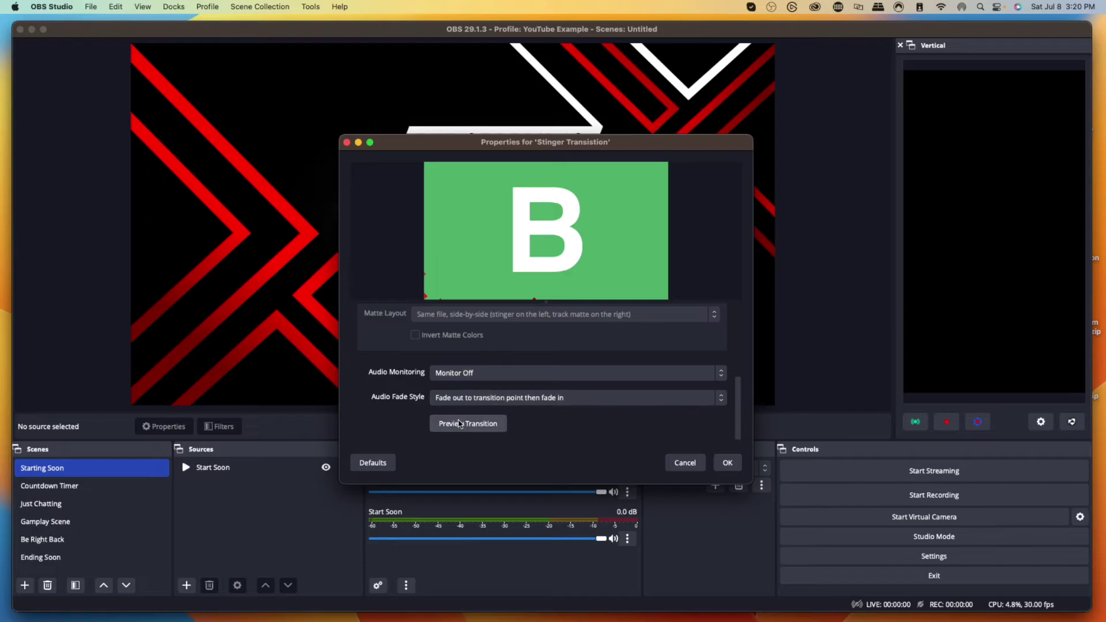
click(460, 424)
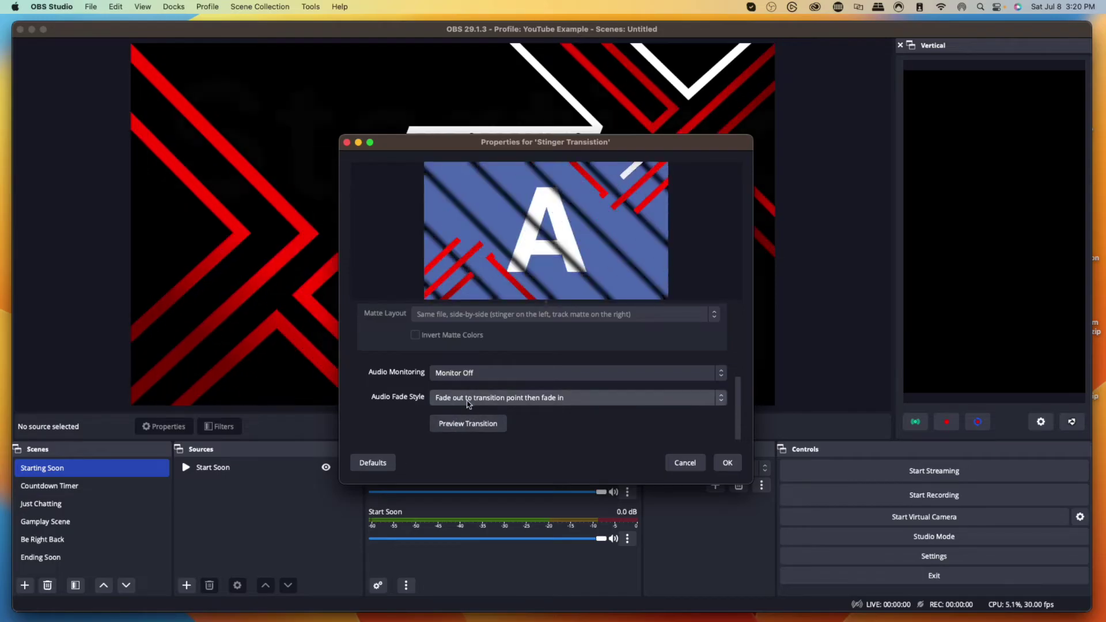
Set the stinger's transition point to 750 ms and preview the transition
drag(737, 408, 734, 350)
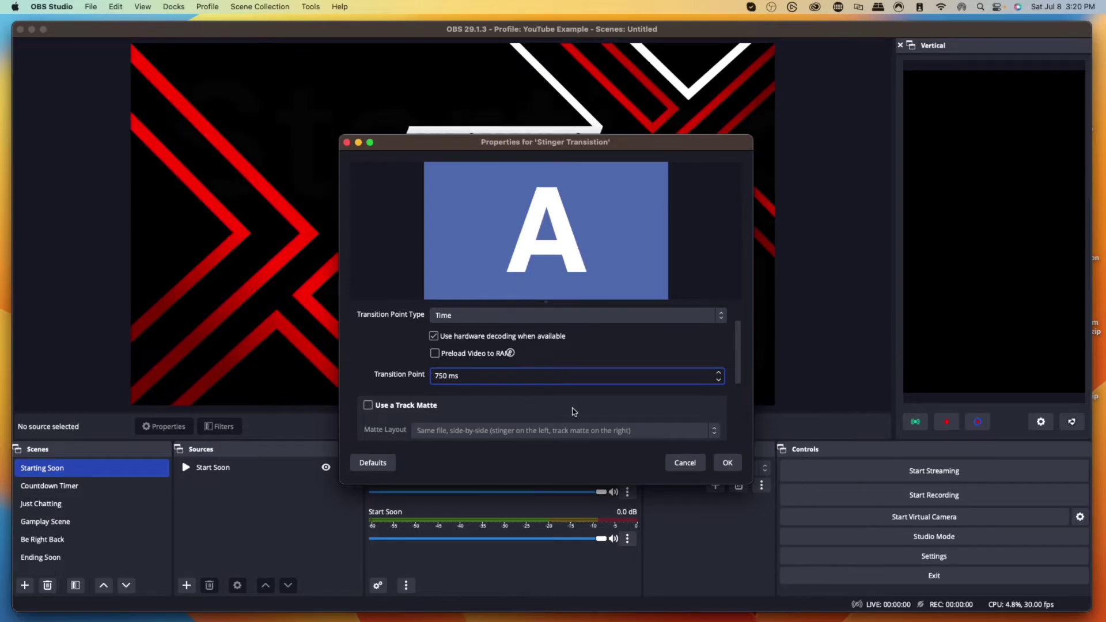
scroll(656, 425, down, 4)
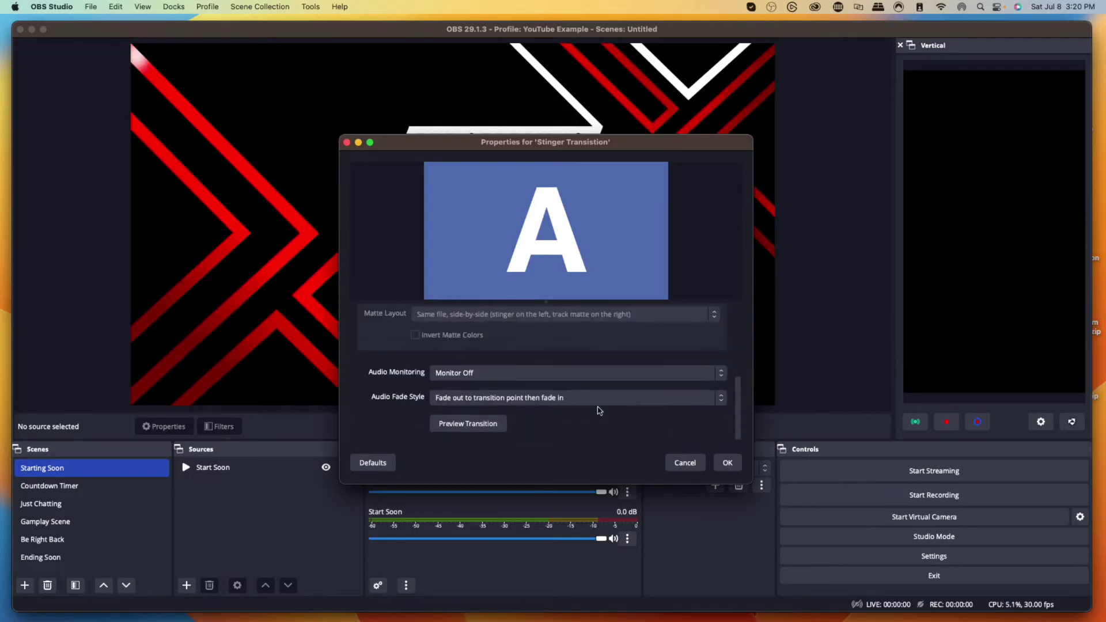
click(469, 425)
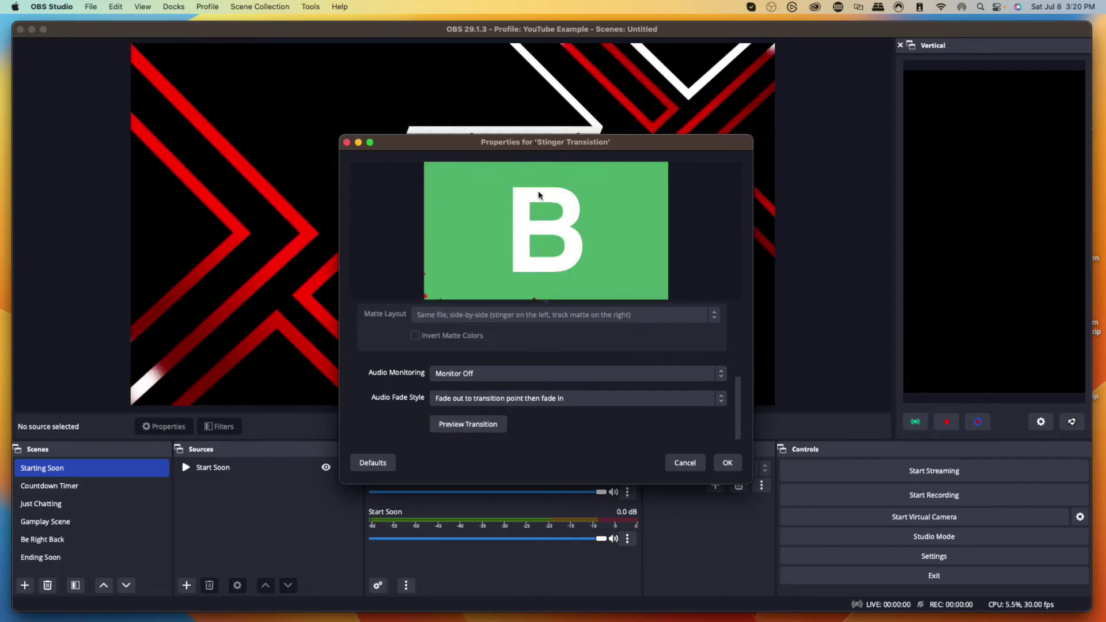
click(473, 426)
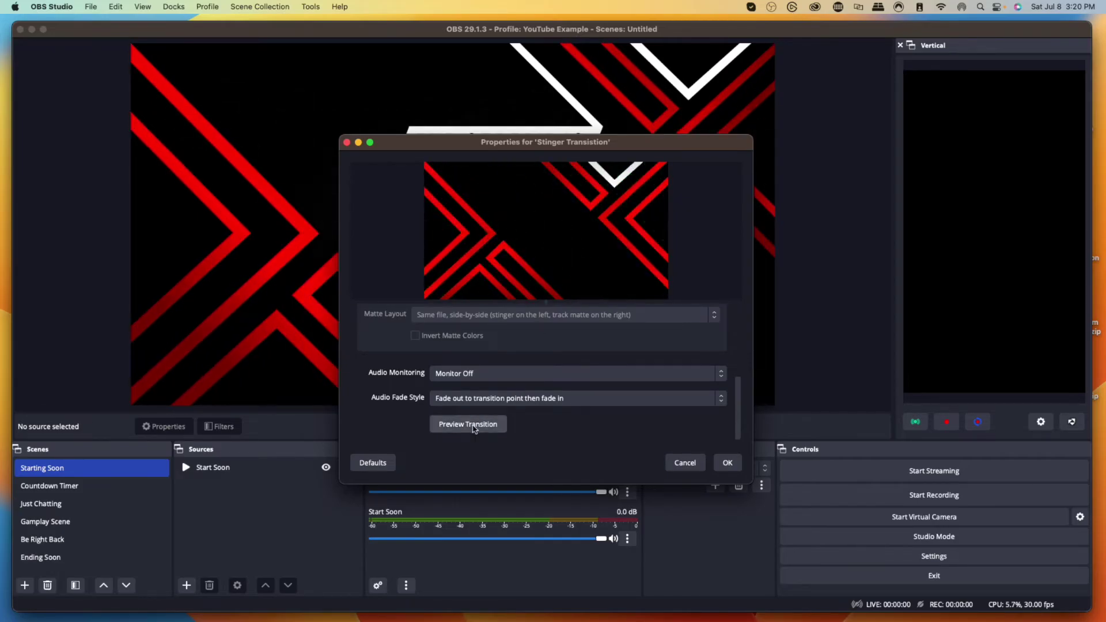
Set the stinger's audio fade style to Crossfade and accept the transition properties
scroll(544, 351, up, 5)
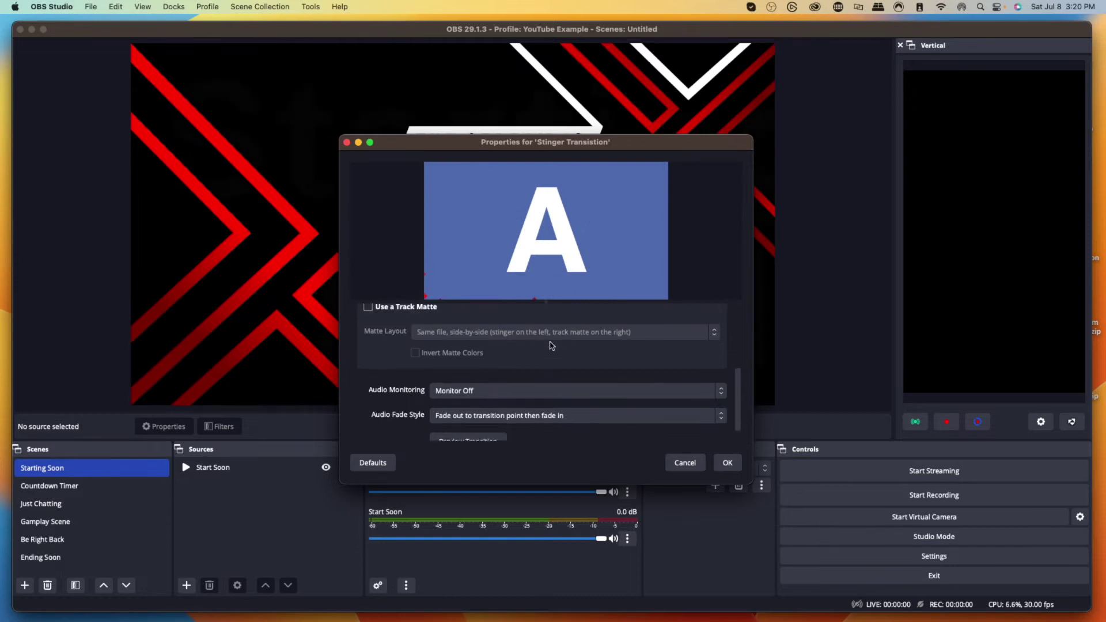
scroll(539, 363, down, 5)
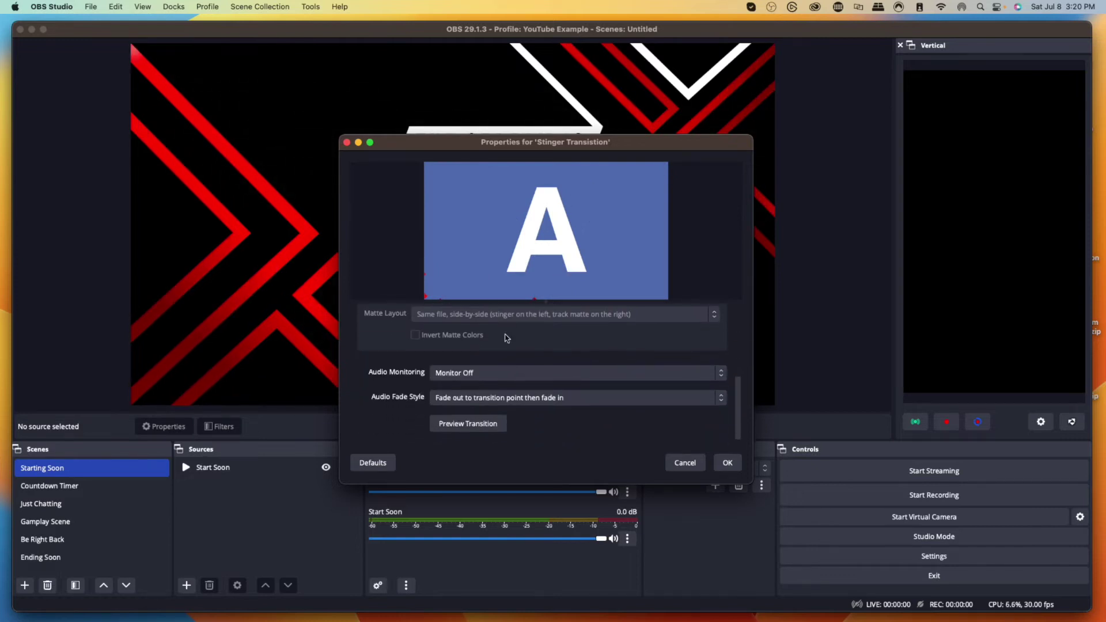
click(536, 398)
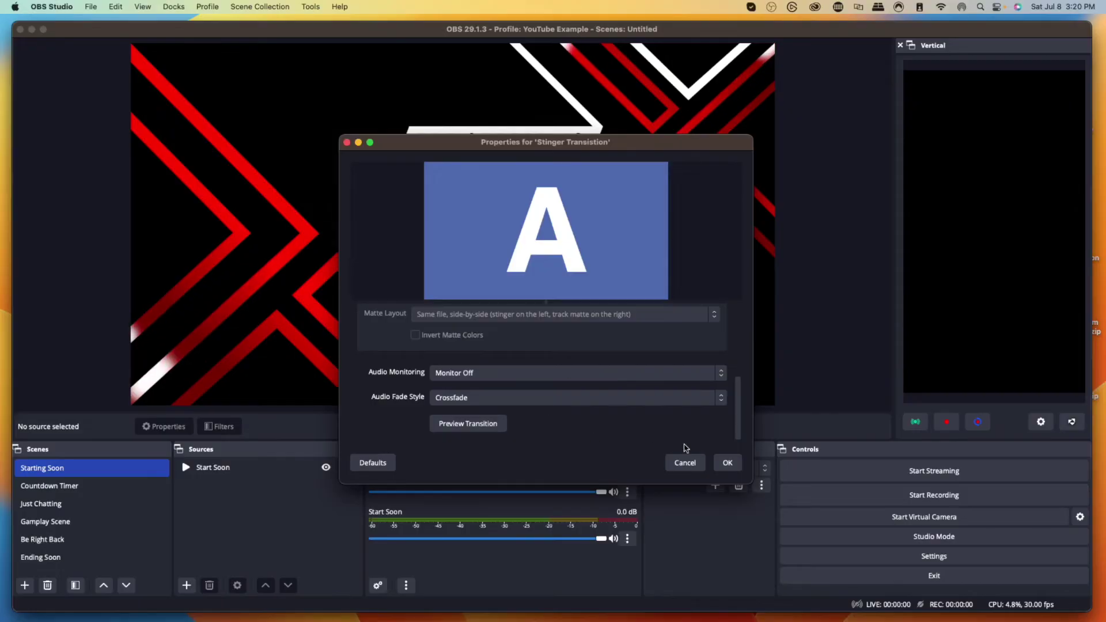
click(724, 462)
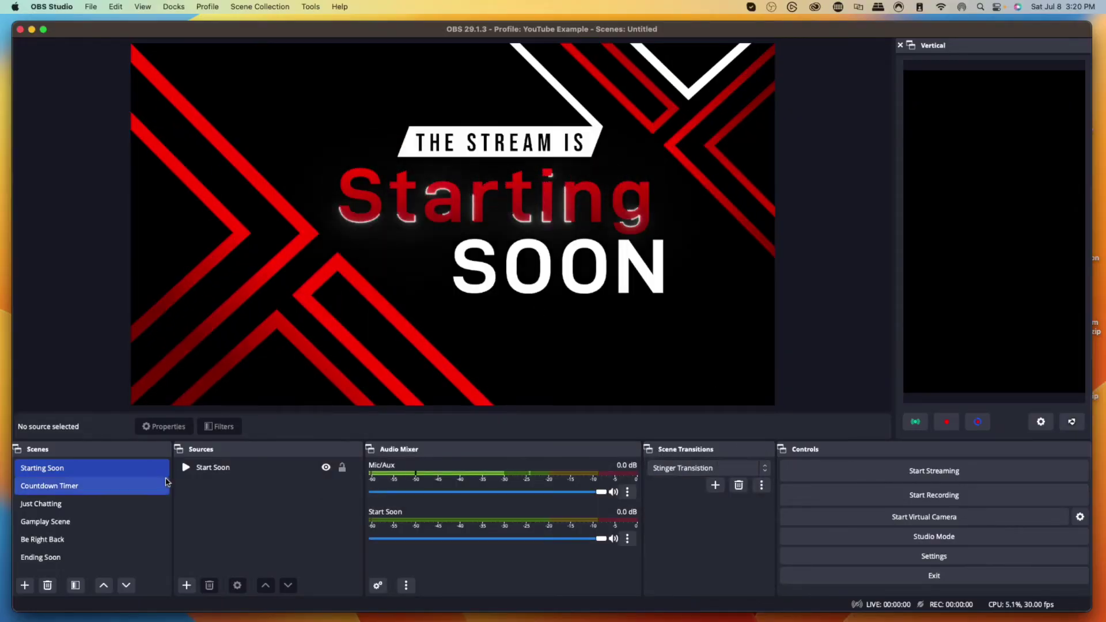
Test the stinger transition by switching to the Countdown Timer, Be Right Back and Gamplay Scene scenes
click(81, 487)
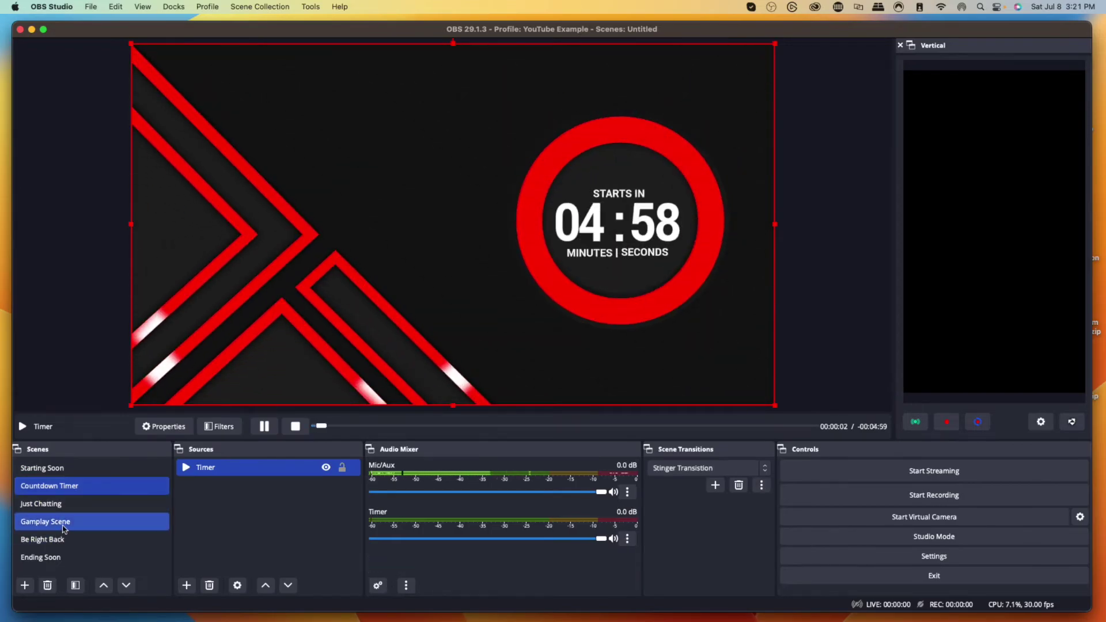
click(76, 540)
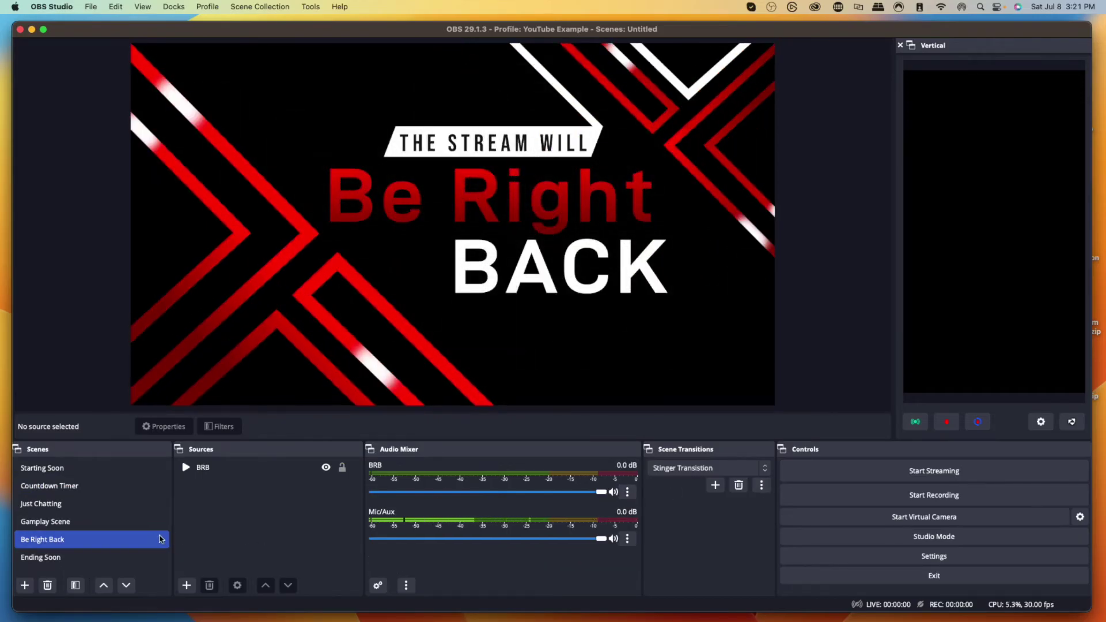
click(90, 526)
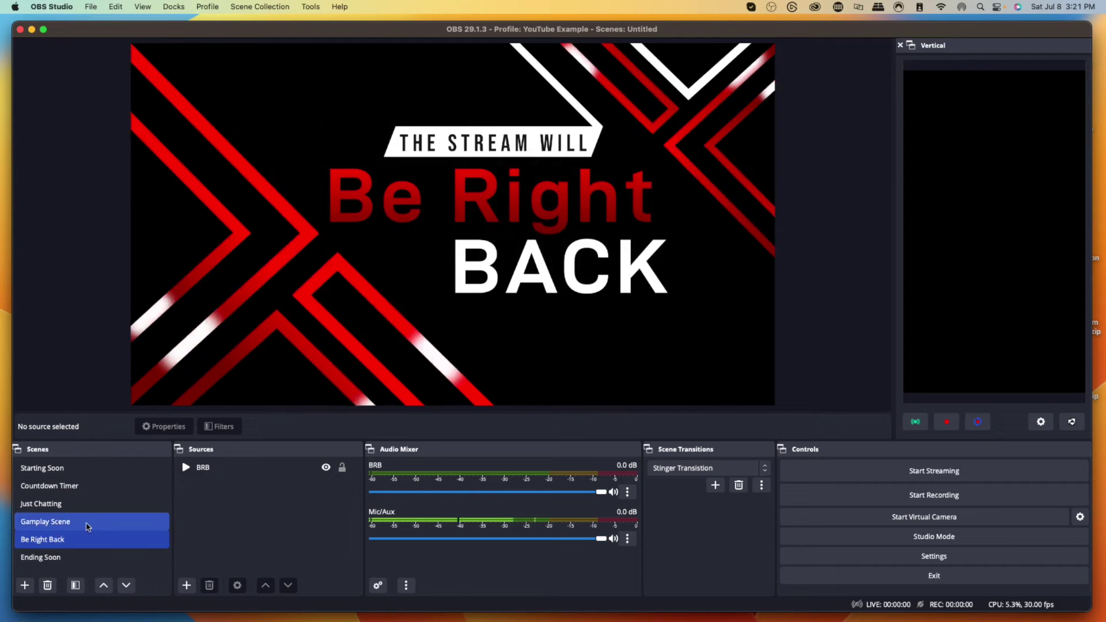
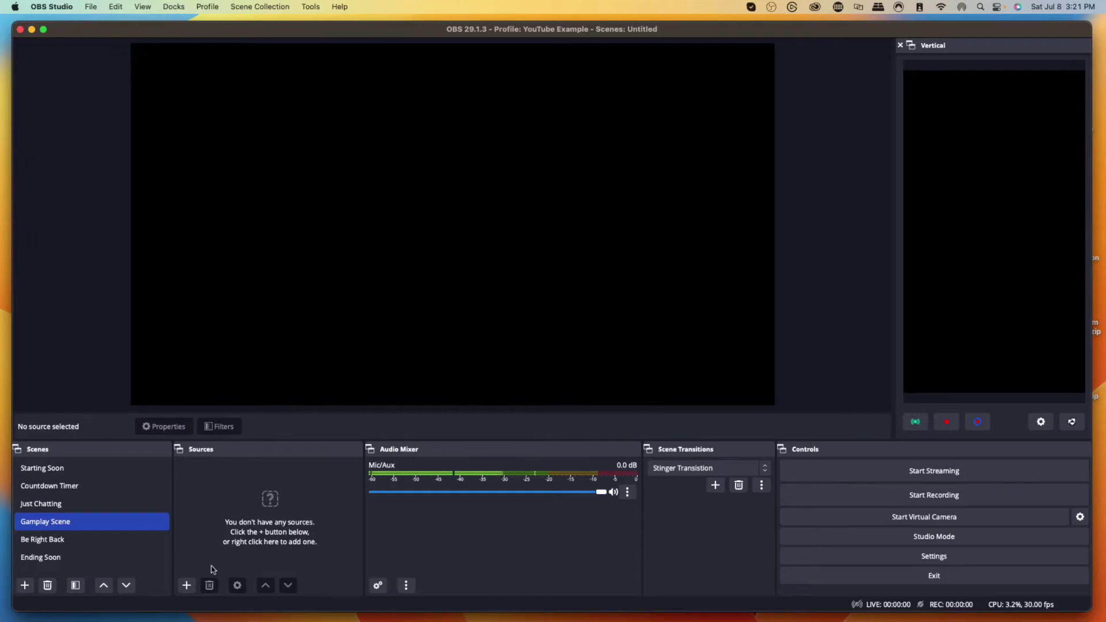
click(187, 585)
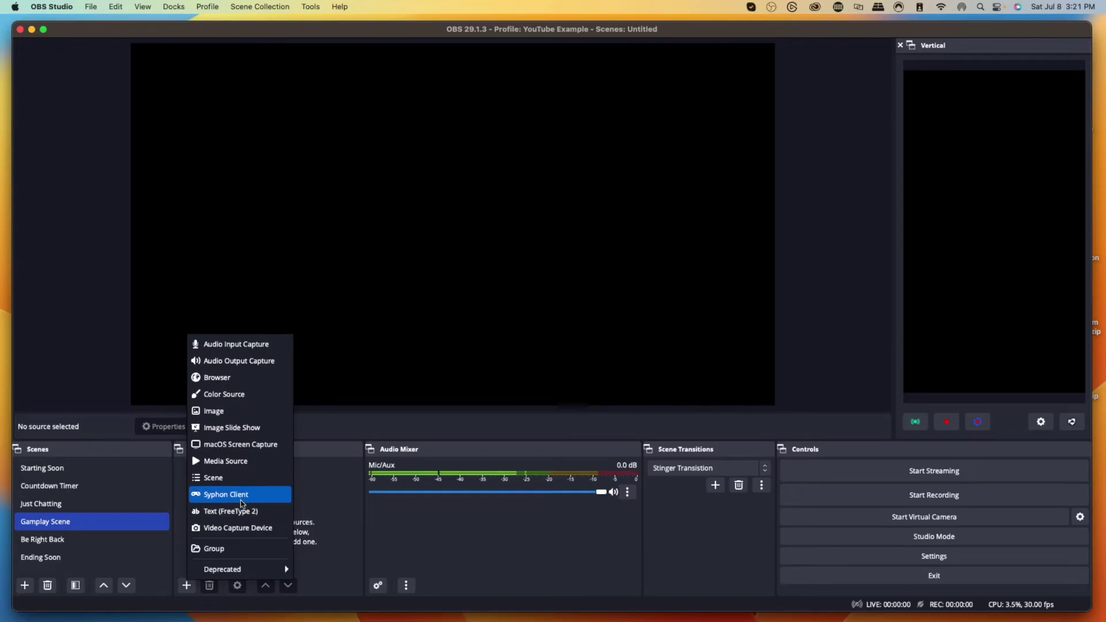
click(248, 444)
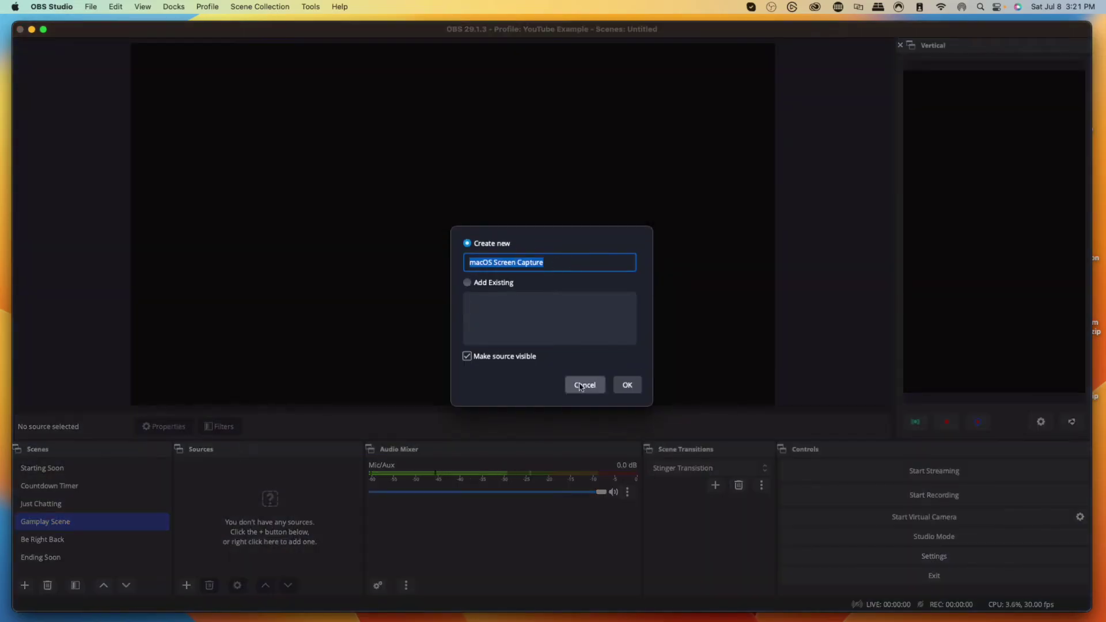
click(627, 386)
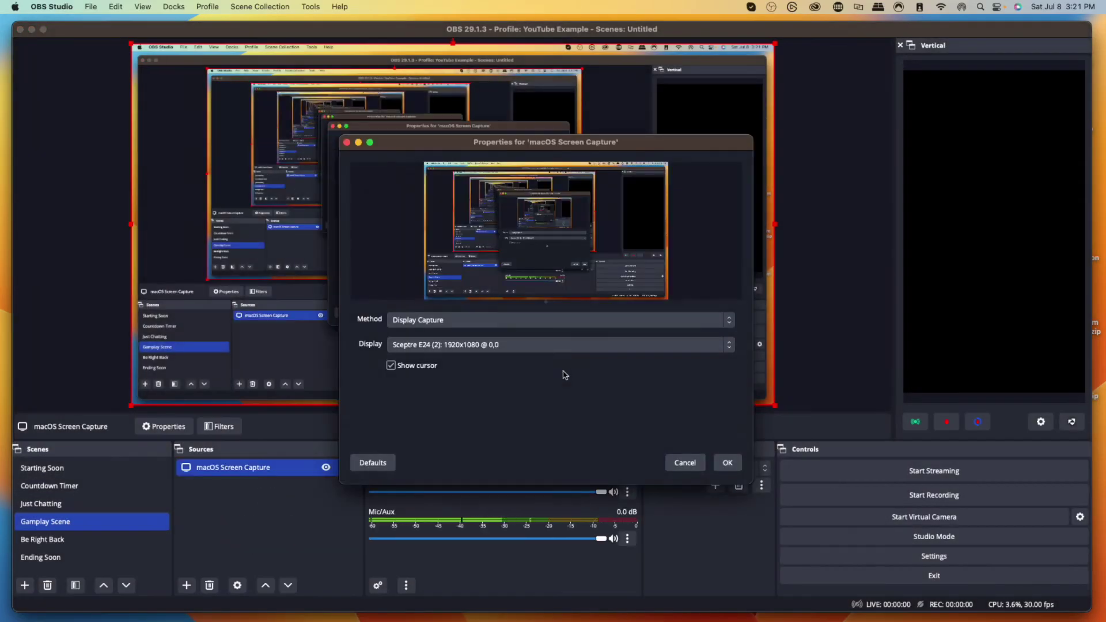
click(454, 324)
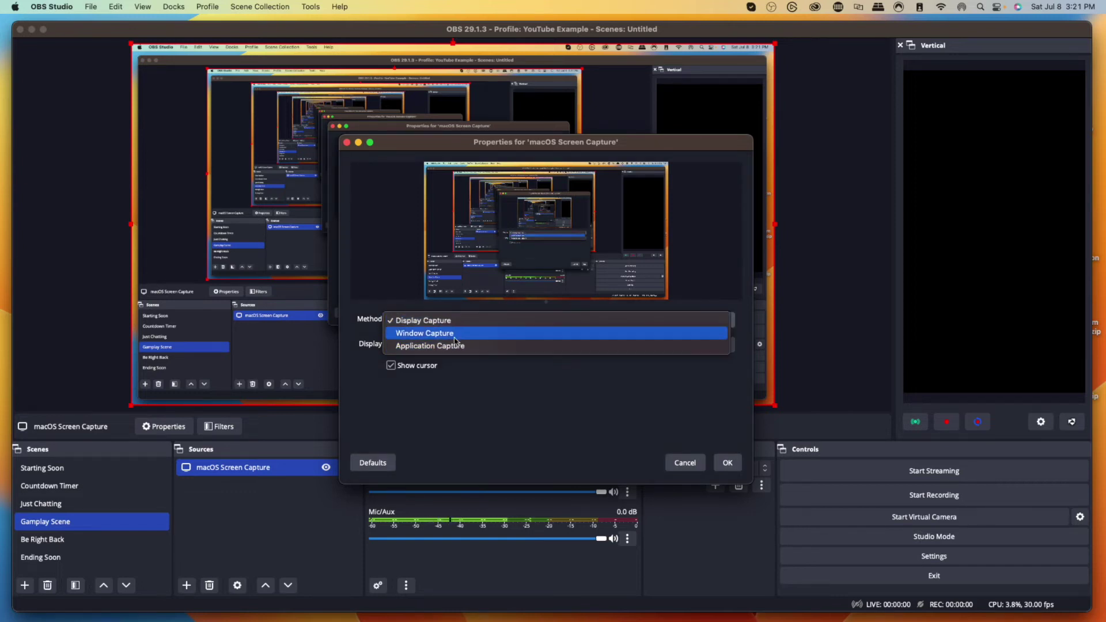
click(452, 333)
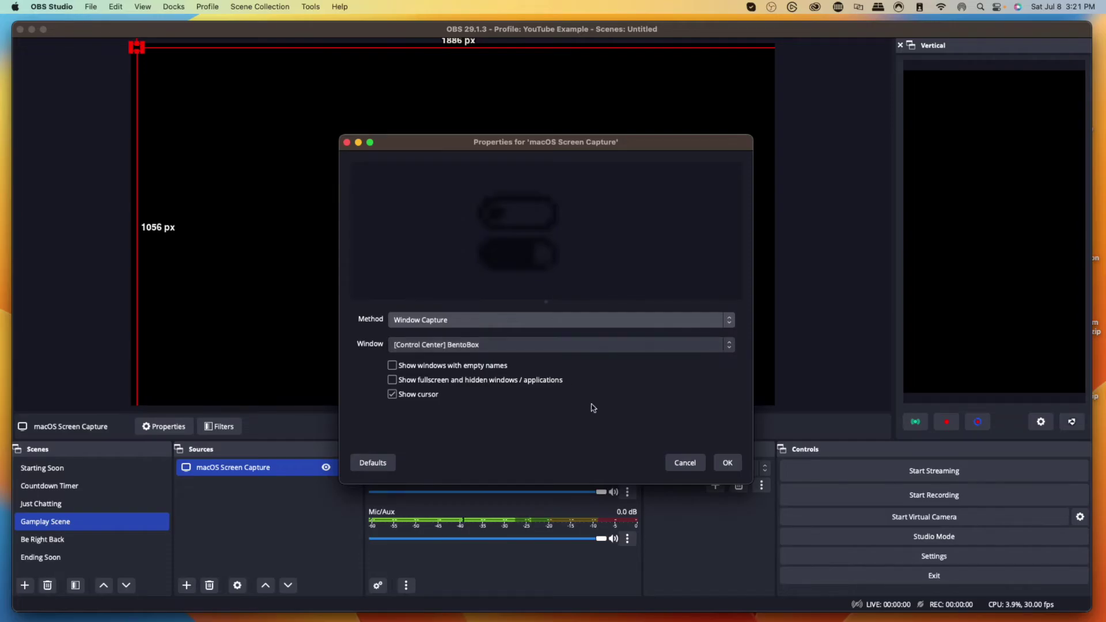
click(685, 462)
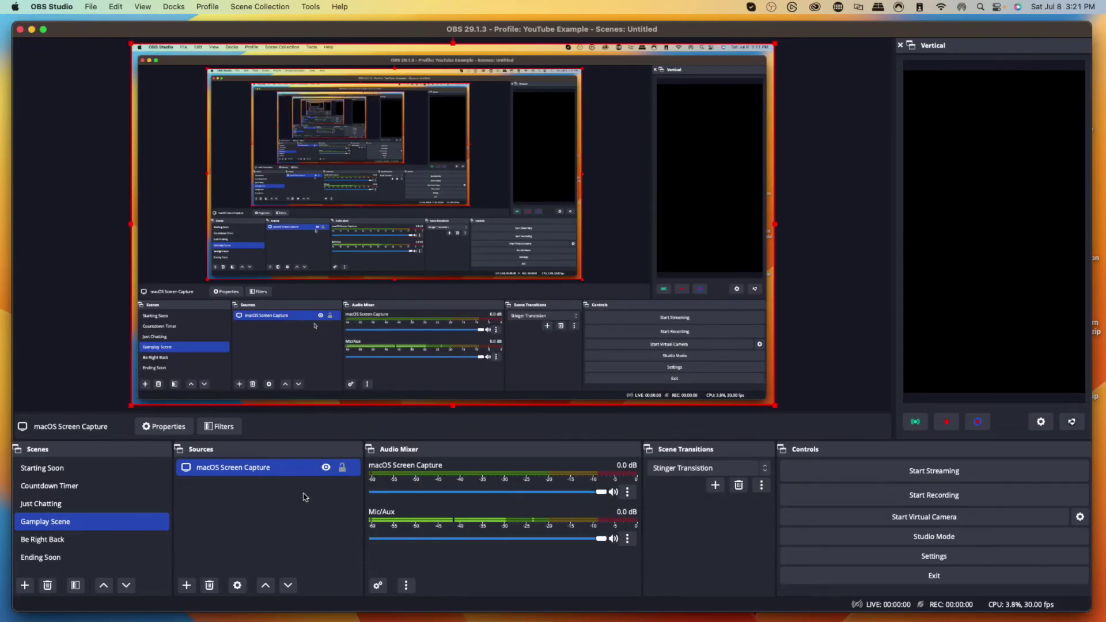
click(210, 584)
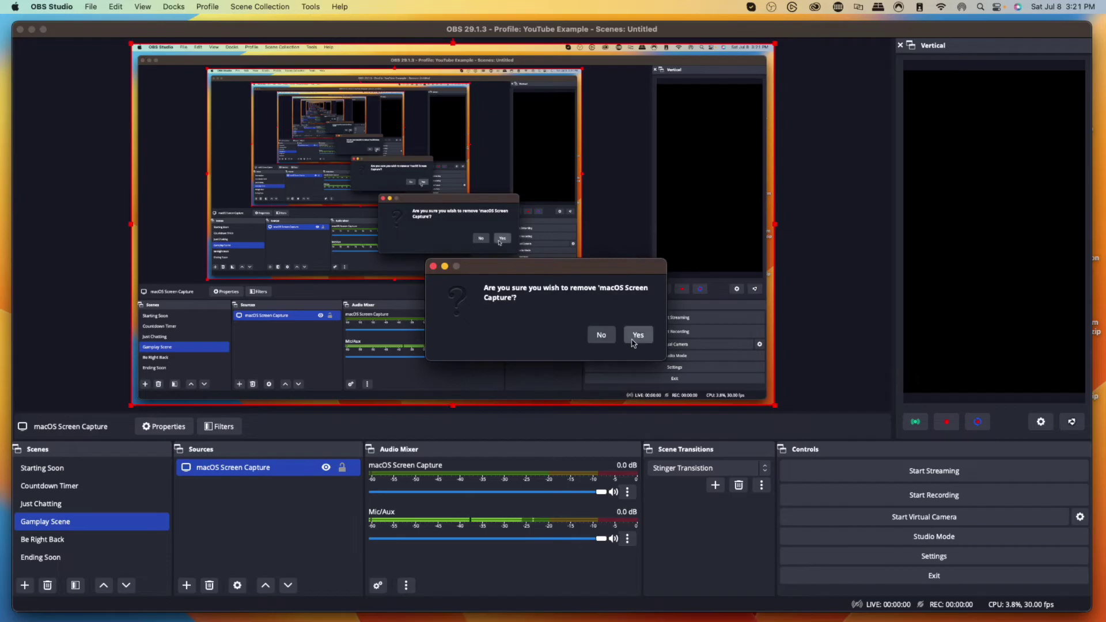
click(633, 344)
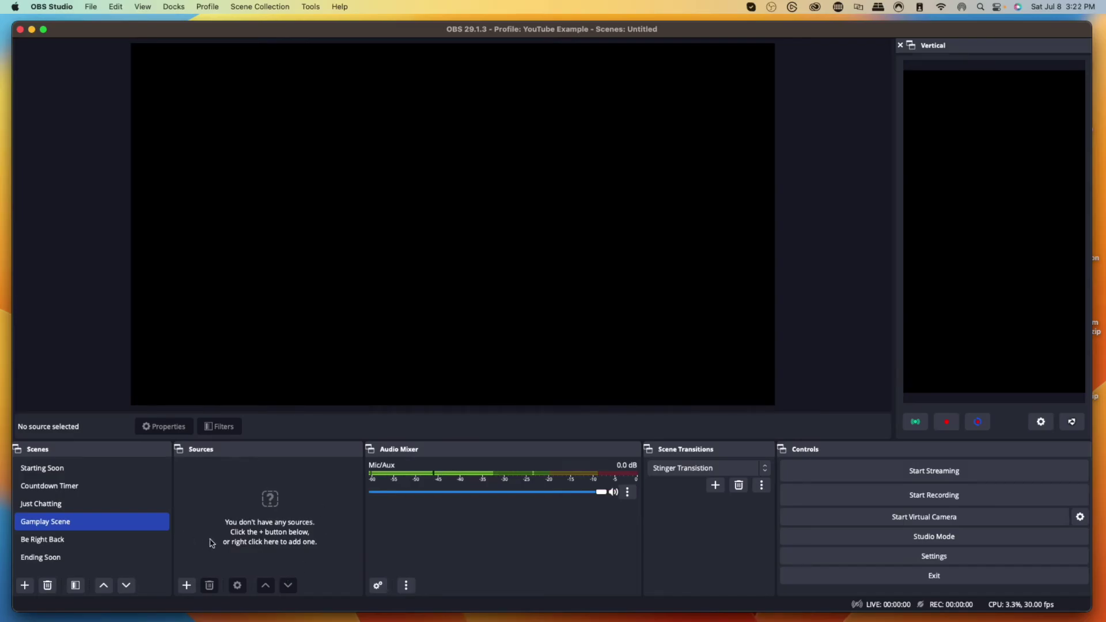
Add a video capture device named Capture Card to the gameplay scene, using the Game Capture HD60 X, and lock it
click(185, 584)
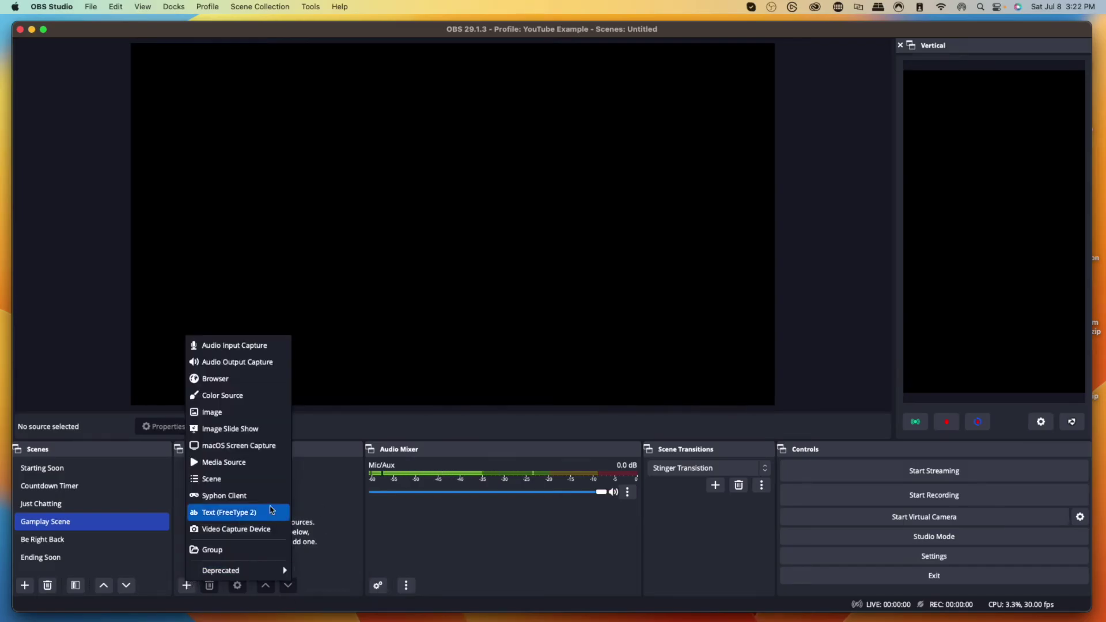
click(235, 531)
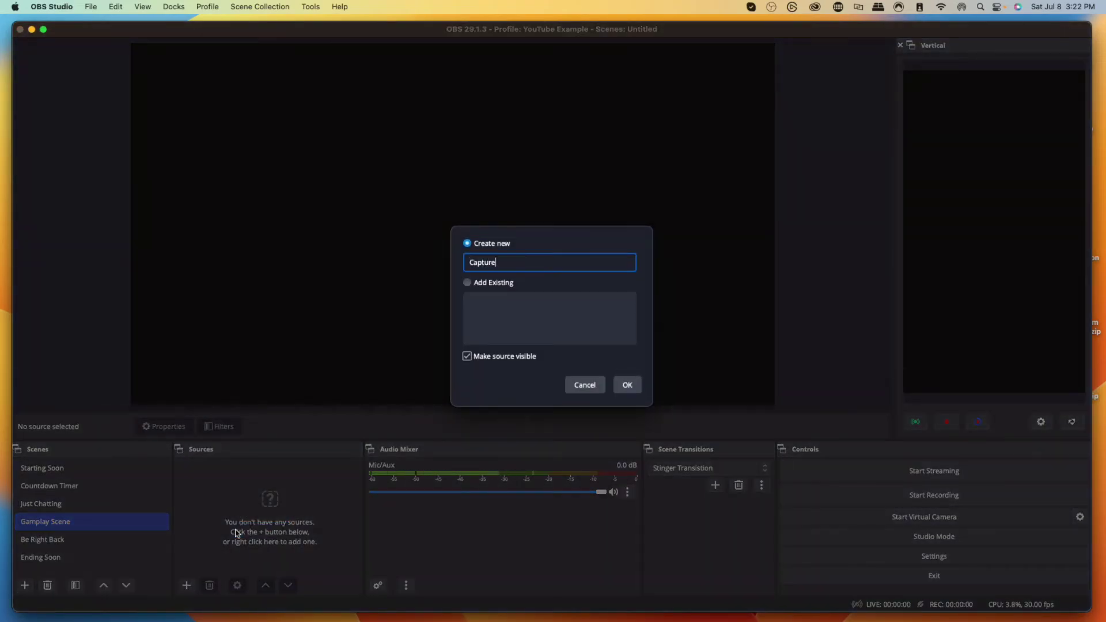
click(626, 385)
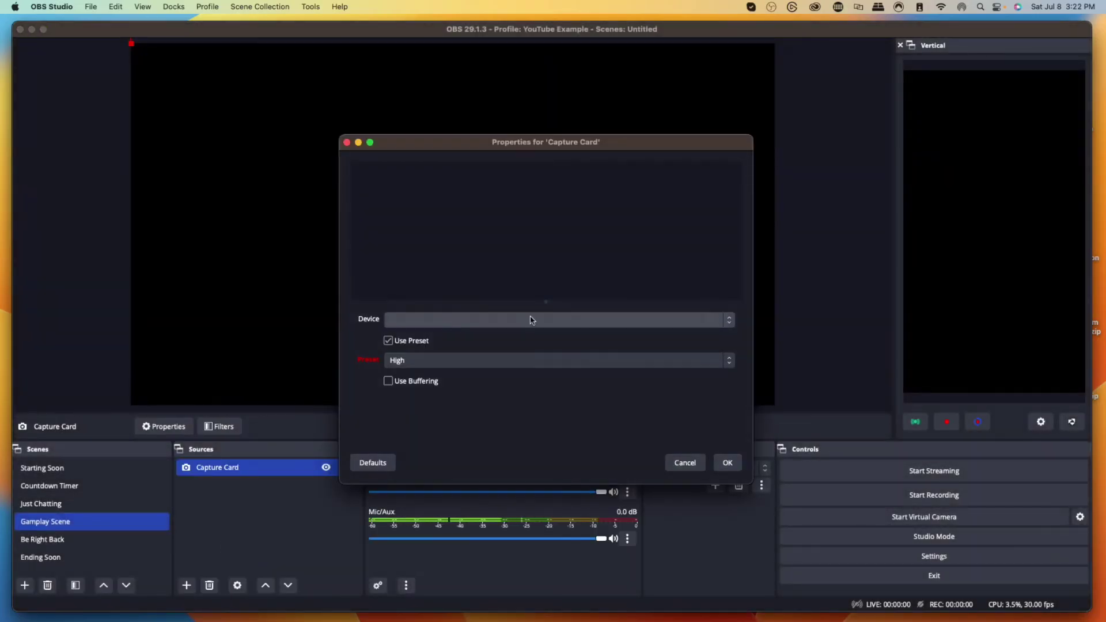
click(569, 320)
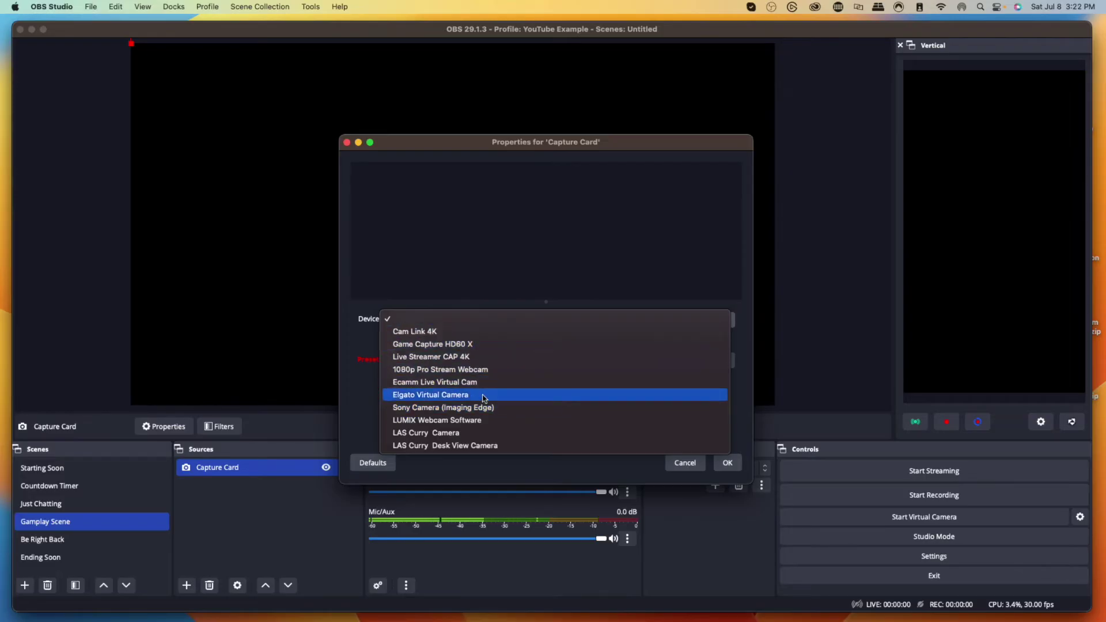
click(464, 346)
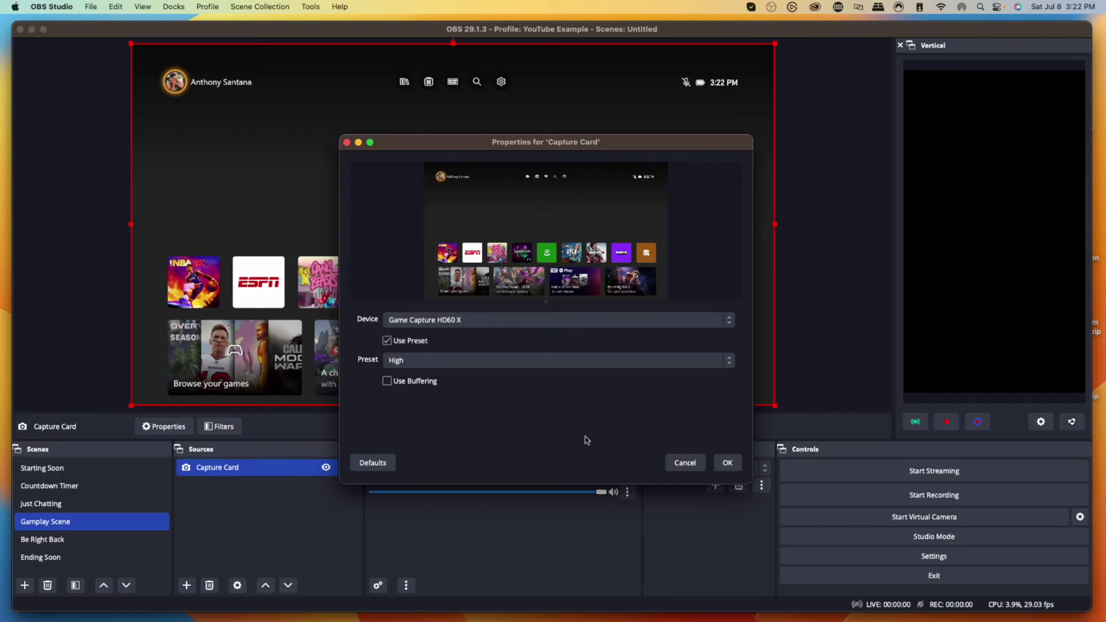
click(727, 462)
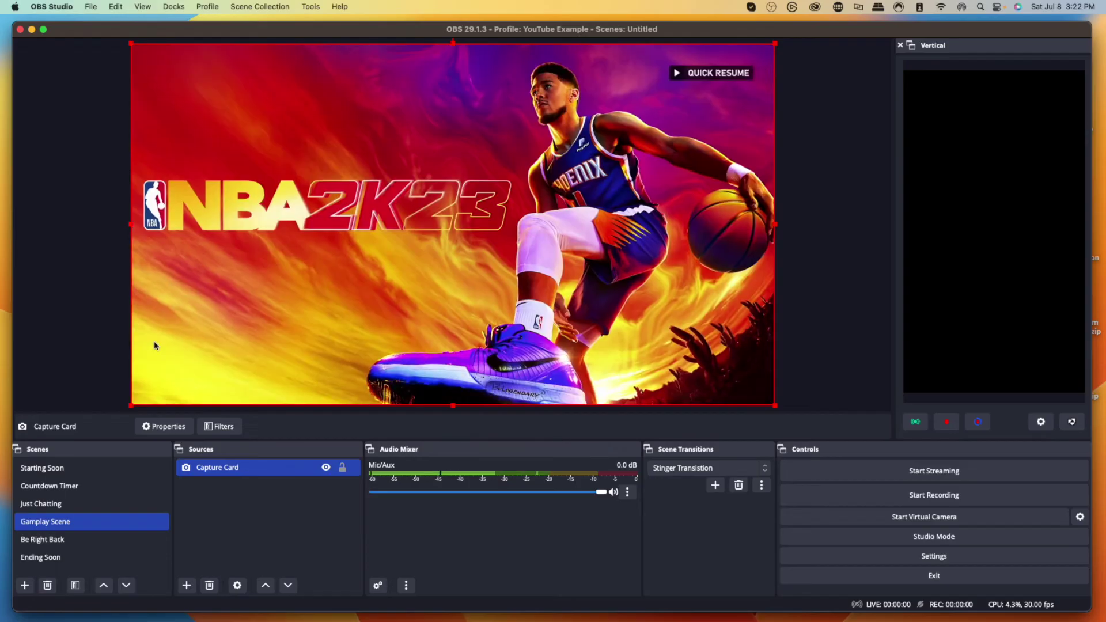
click(106, 332)
click(314, 467)
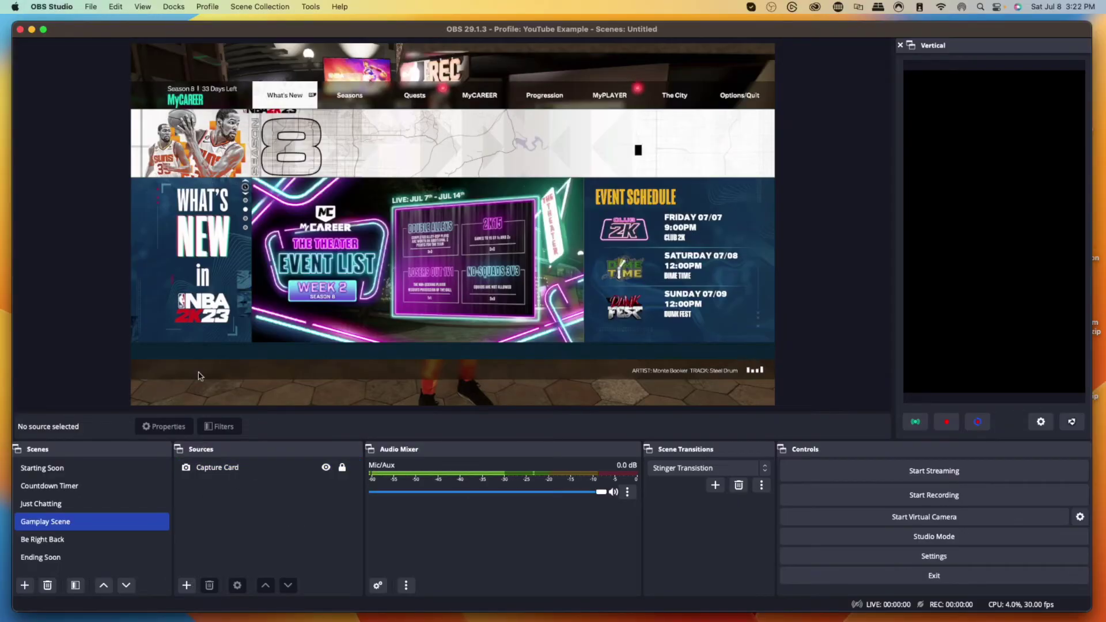
Add a new media source named Overlay Bar to the gameplay scene
click(187, 585)
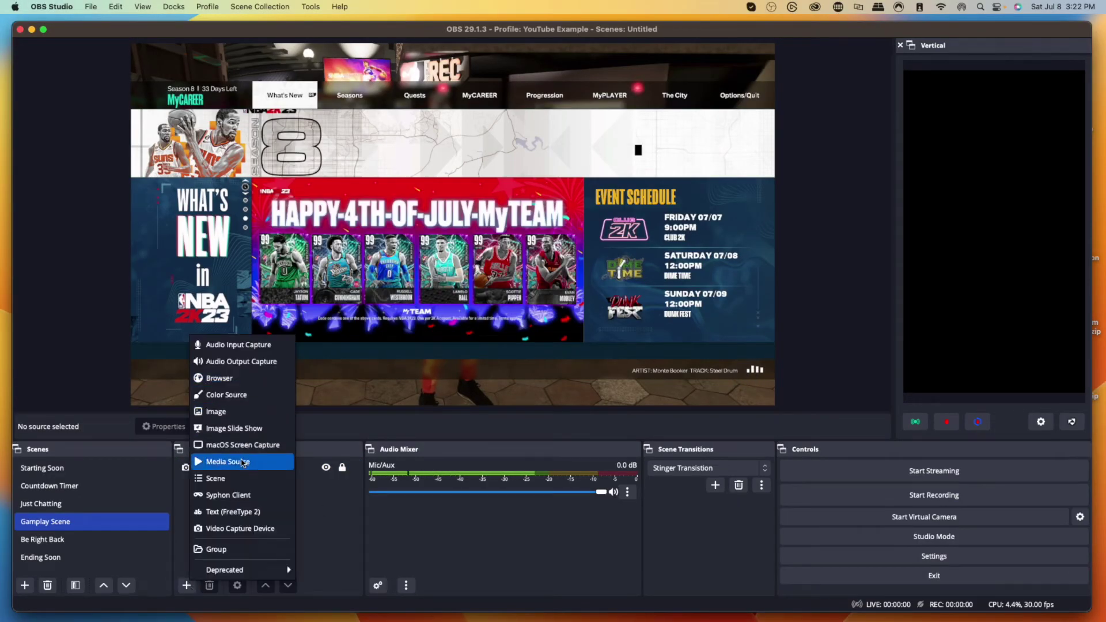
click(271, 461)
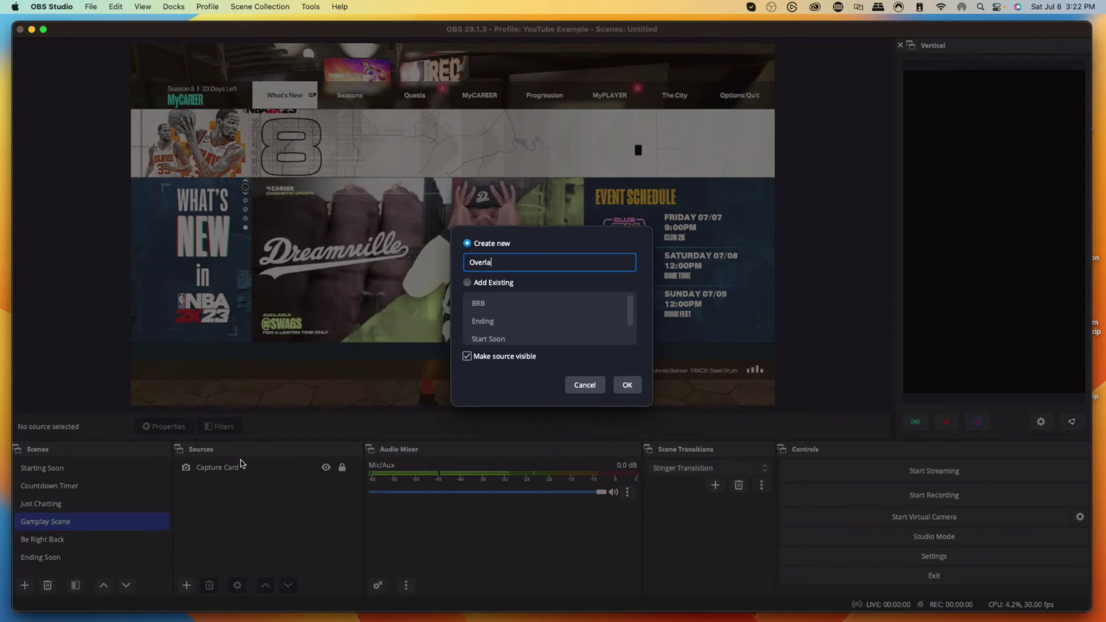
text(Overlay Bar)
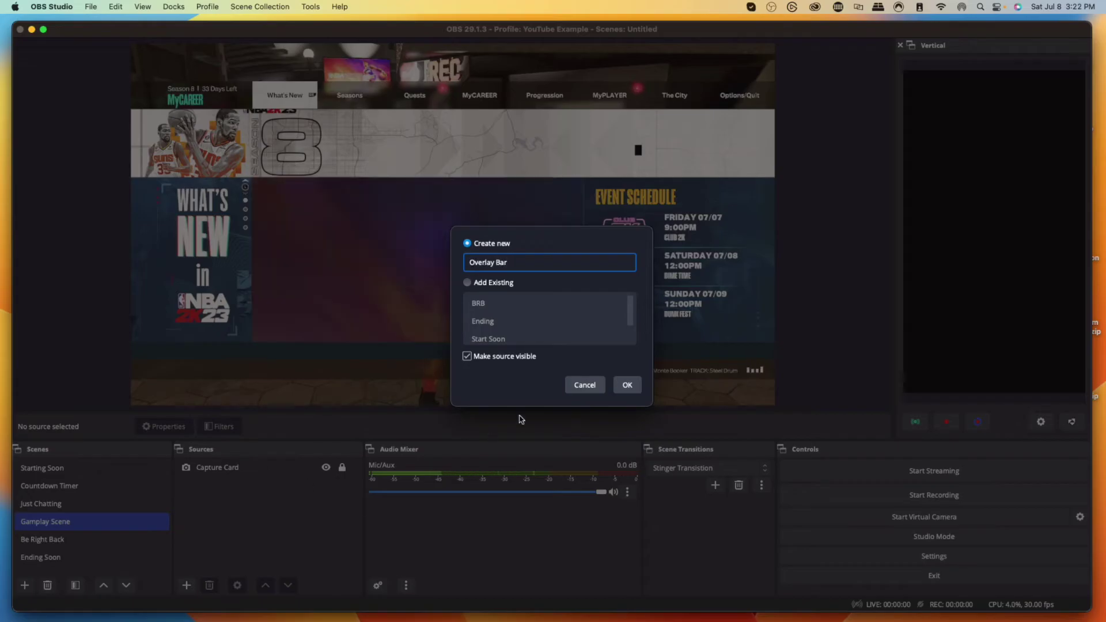
click(626, 385)
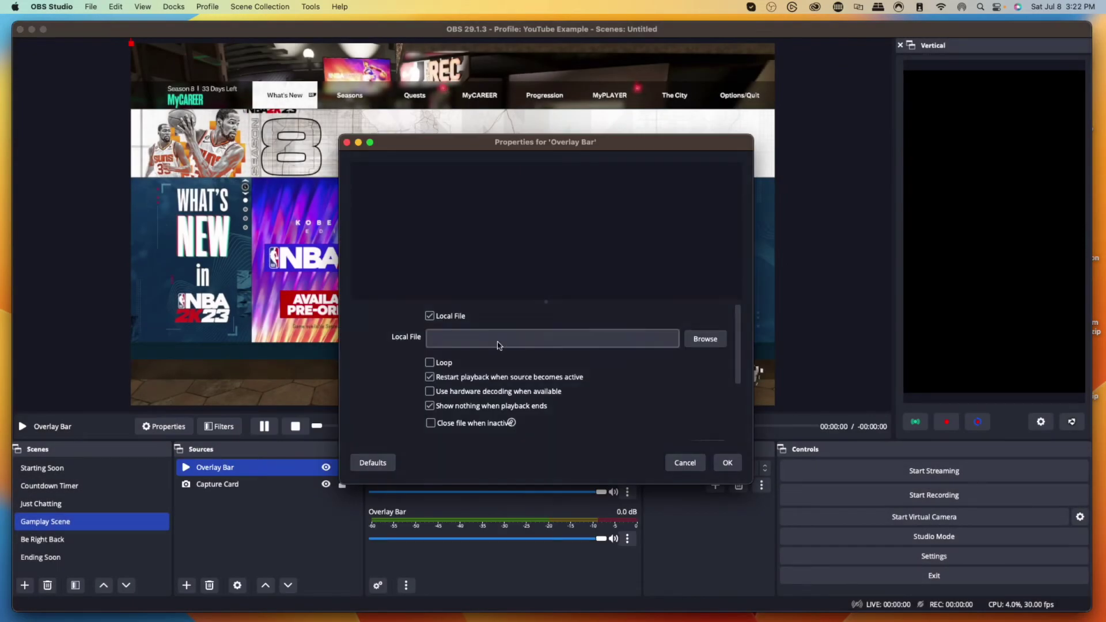
Load Overlay Bar.webm from the Crimson package's Overlay Screens folder into the source, enable looping and accept the properties
click(716, 346)
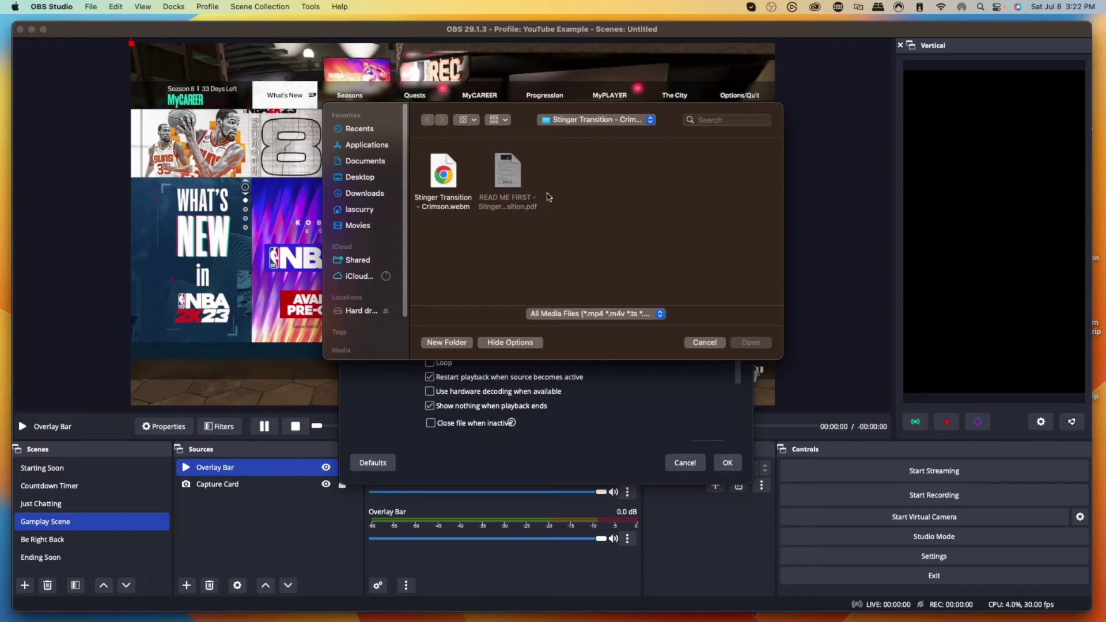
click(596, 119)
click(576, 132)
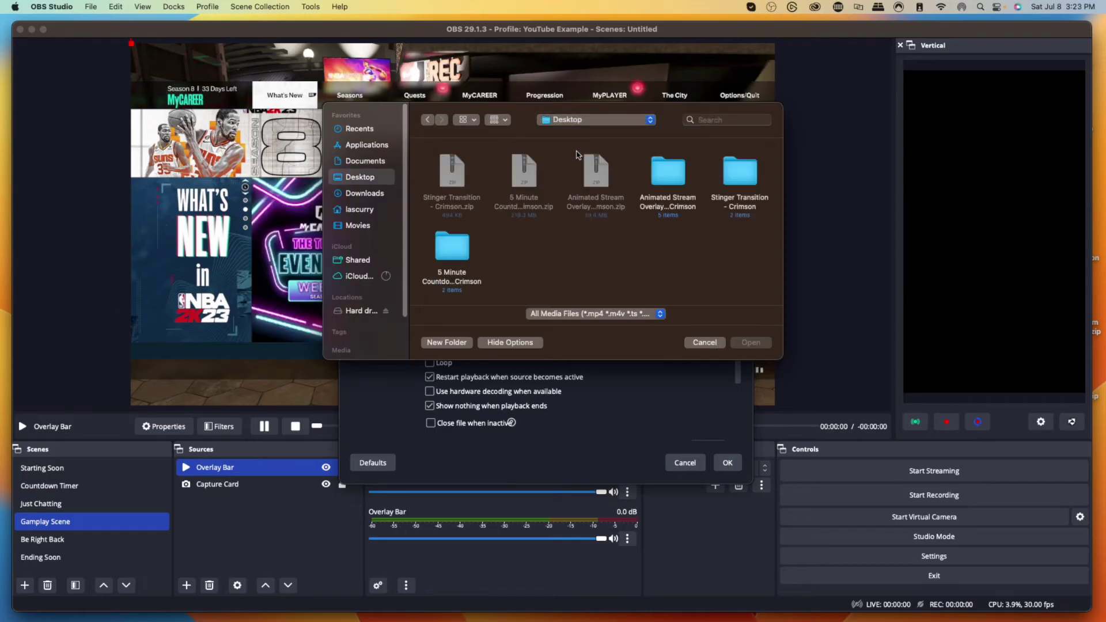
double_click(668, 173)
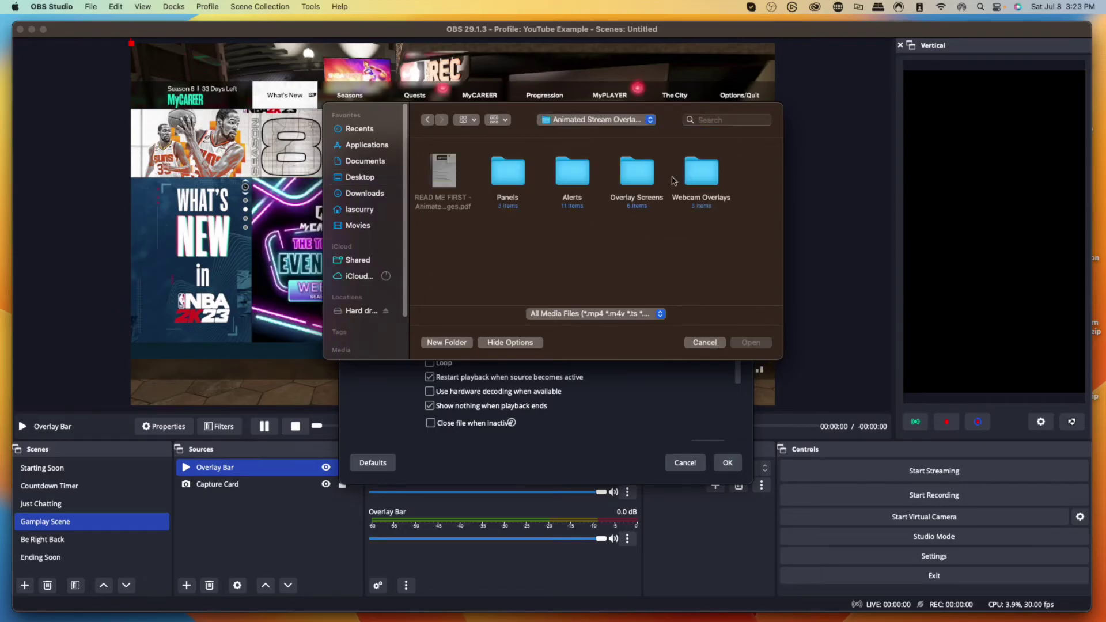
double_click(632, 187)
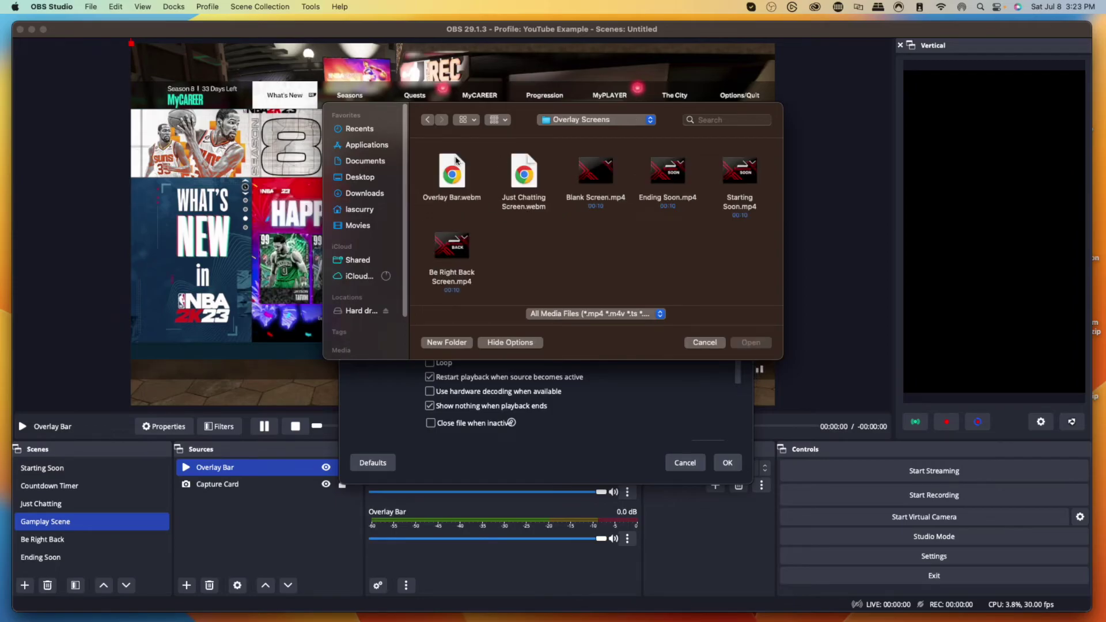
click(459, 173)
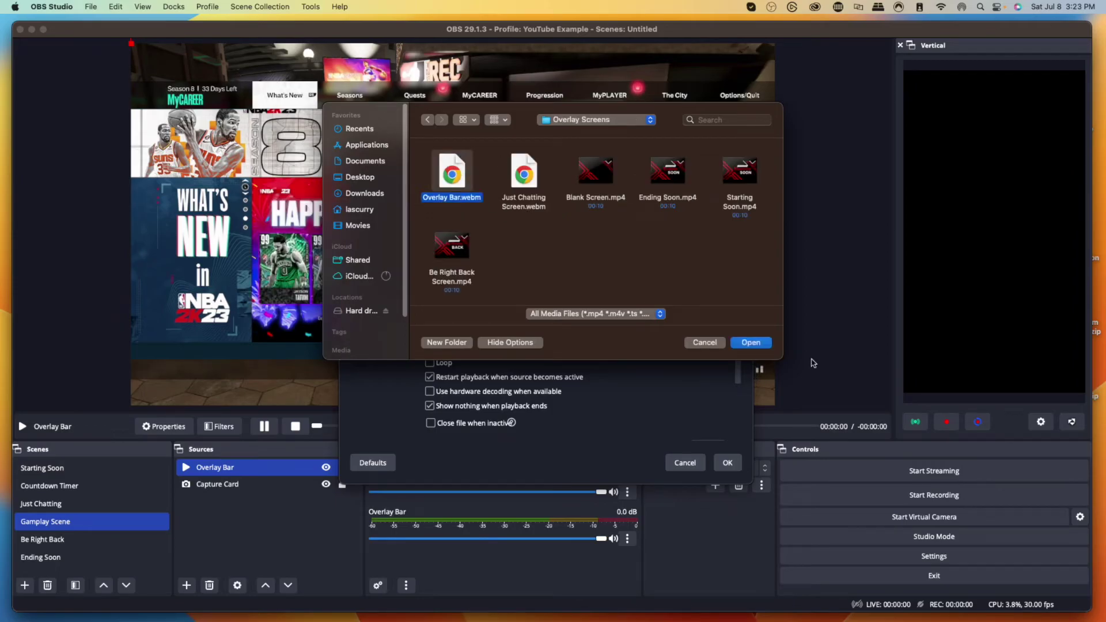
click(750, 342)
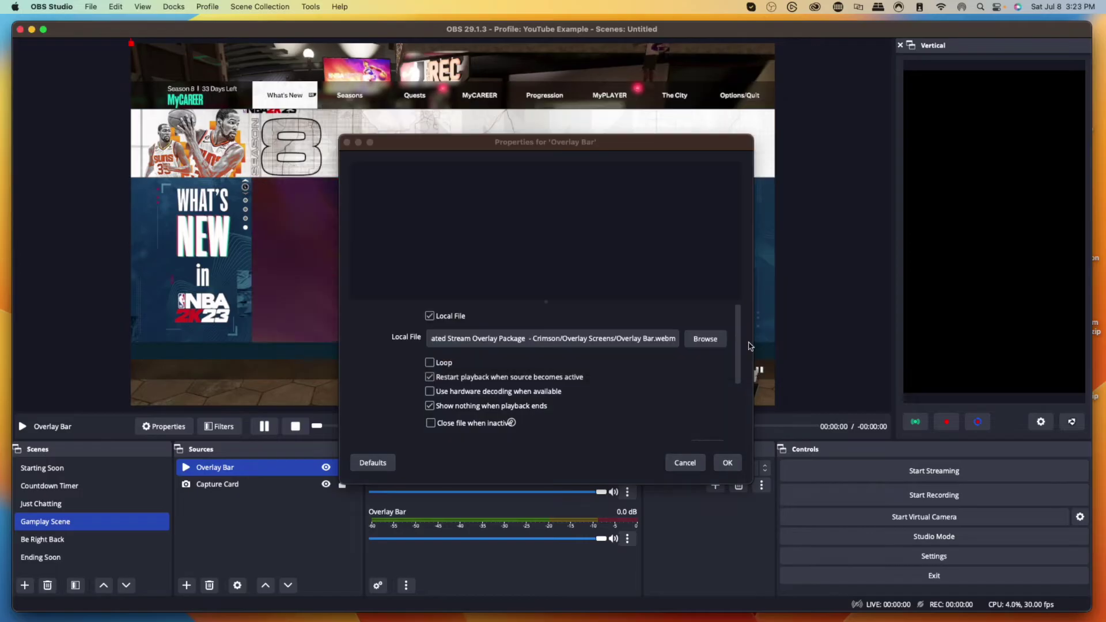
click(428, 362)
click(727, 463)
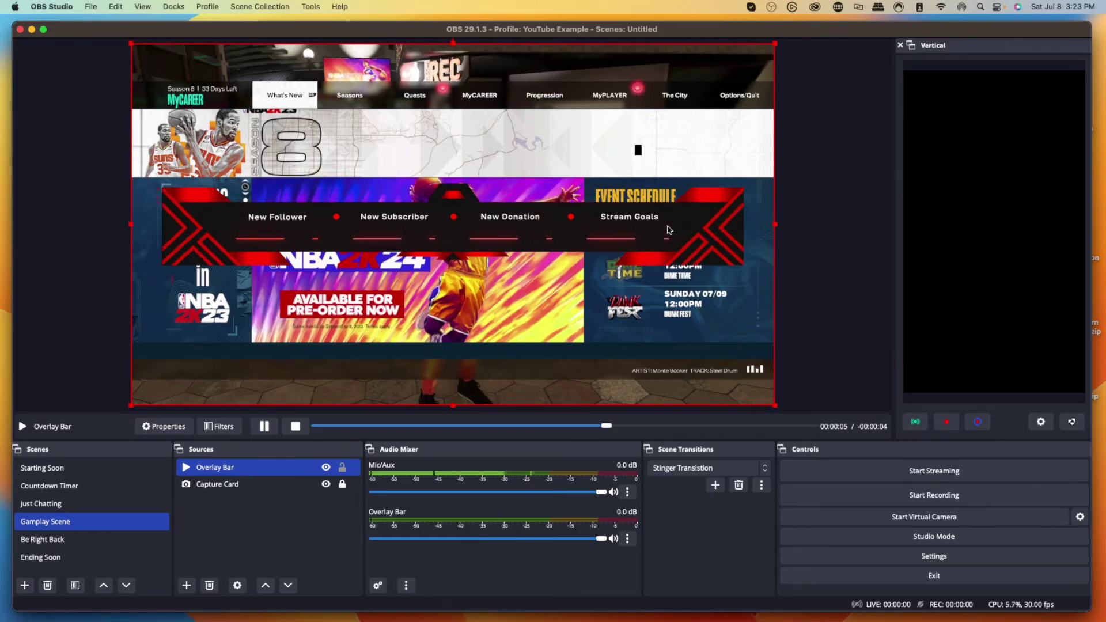
Shrink the overlay bar to about three-quarters of the canvas width and place it roughly centred along the canvas's upper edge
drag(775, 406, 613, 315)
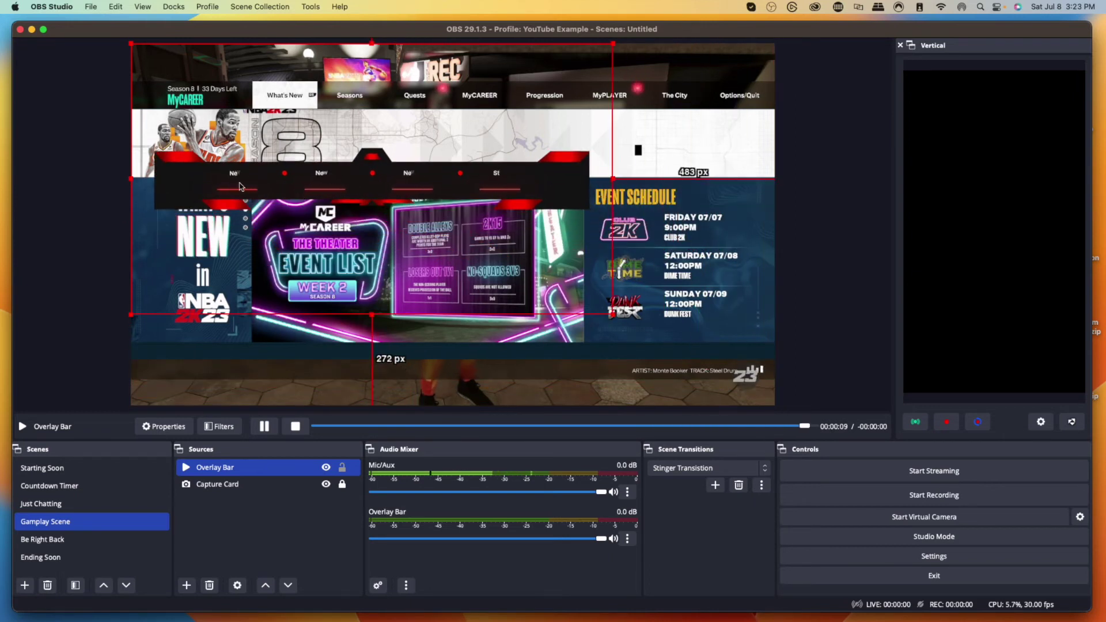
drag(325, 183, 415, 81)
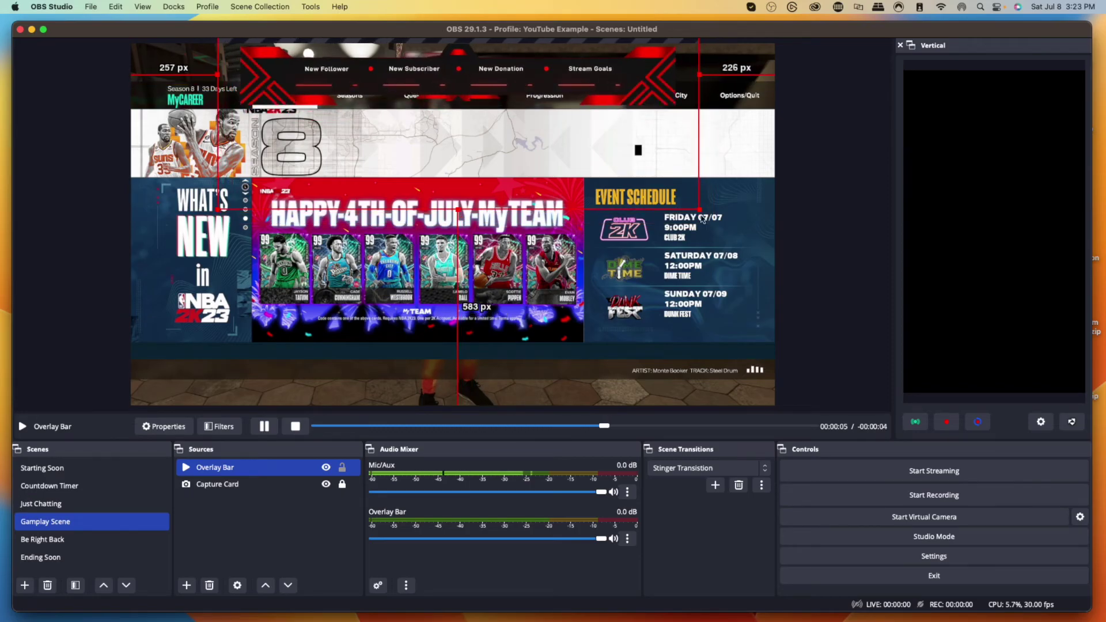
drag(699, 211, 701, 199)
drag(510, 66, 508, 63)
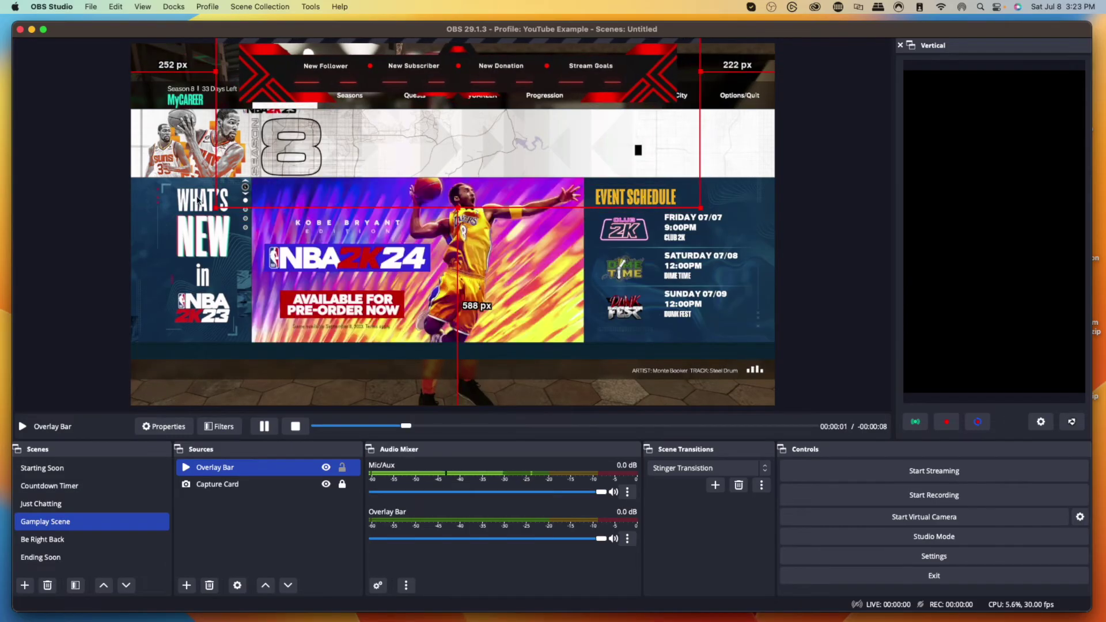
click(58, 230)
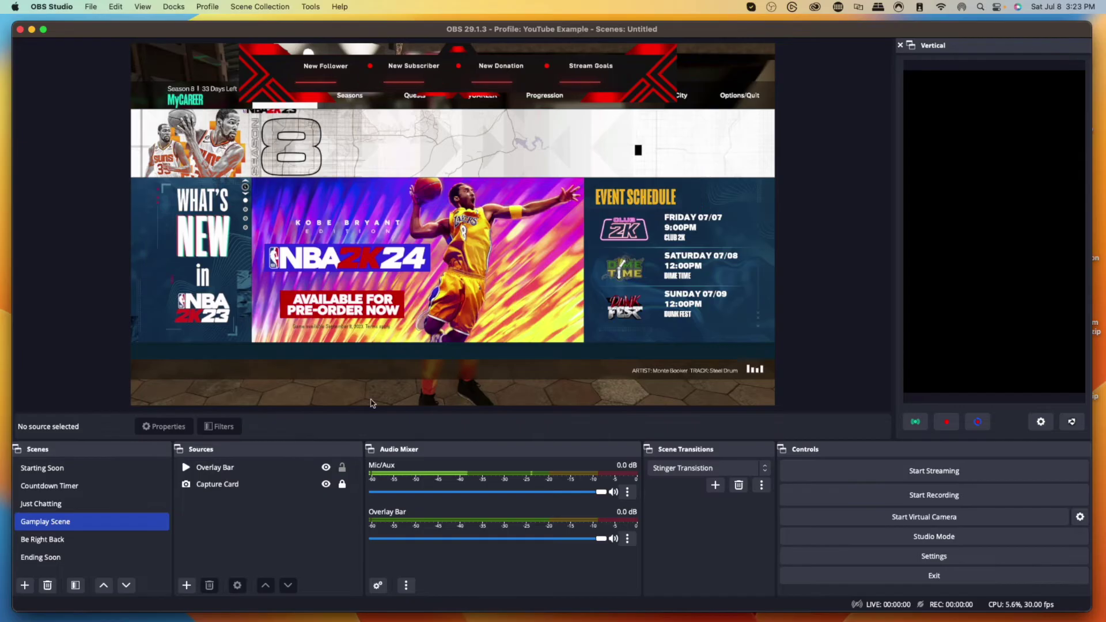
Lock the Overlay Bar source in place and clear the source selection
click(342, 468)
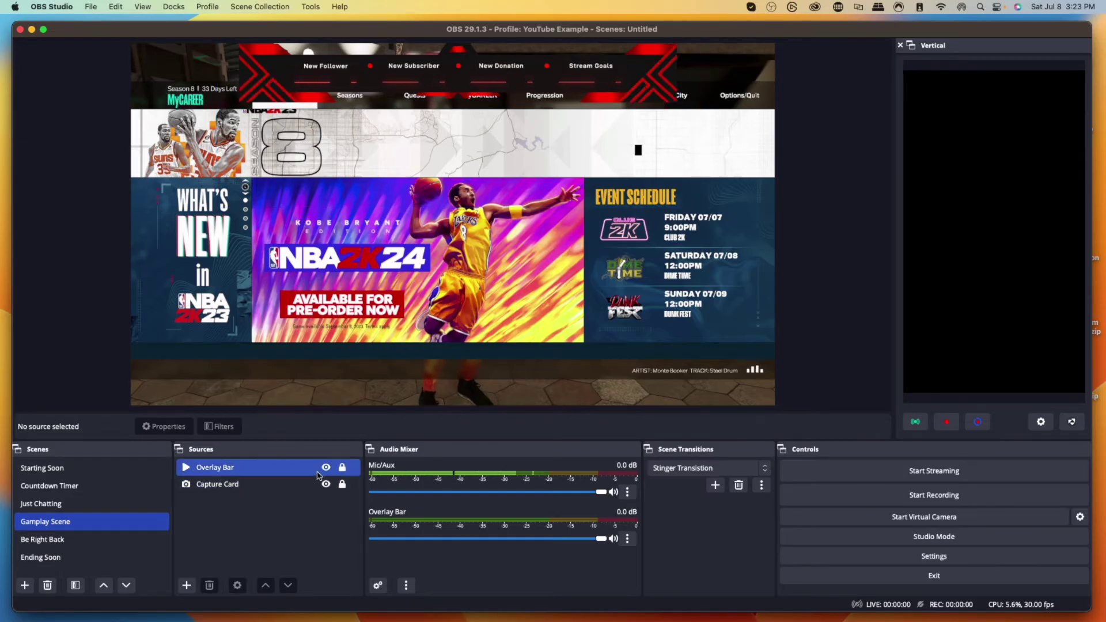
click(342, 483)
click(292, 548)
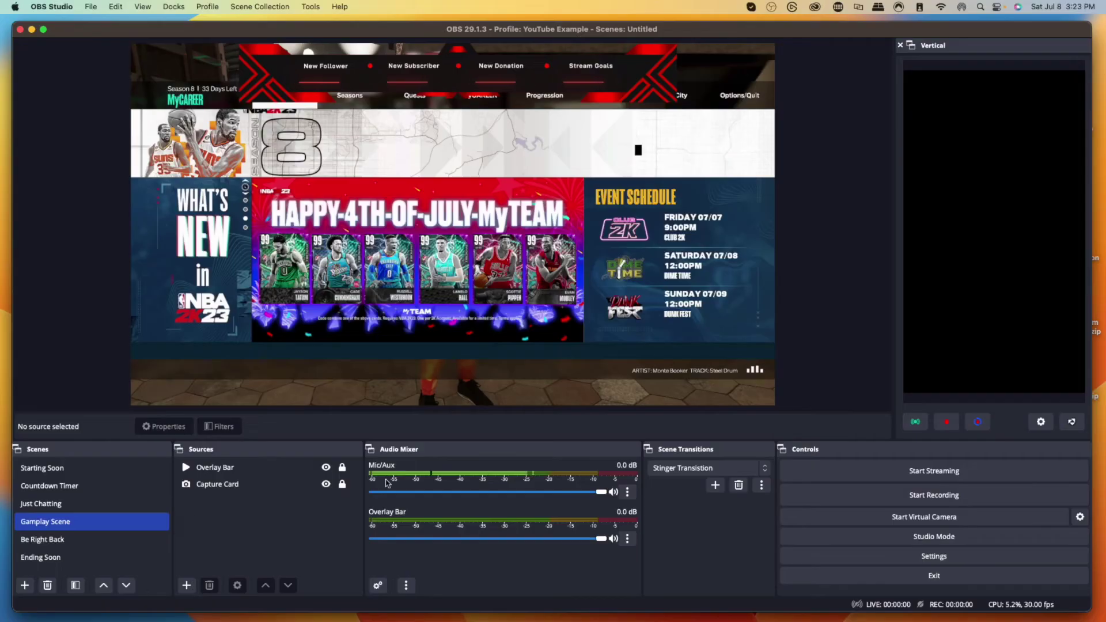
Add a new video capture device source named Camera to the gameplay scene
click(187, 585)
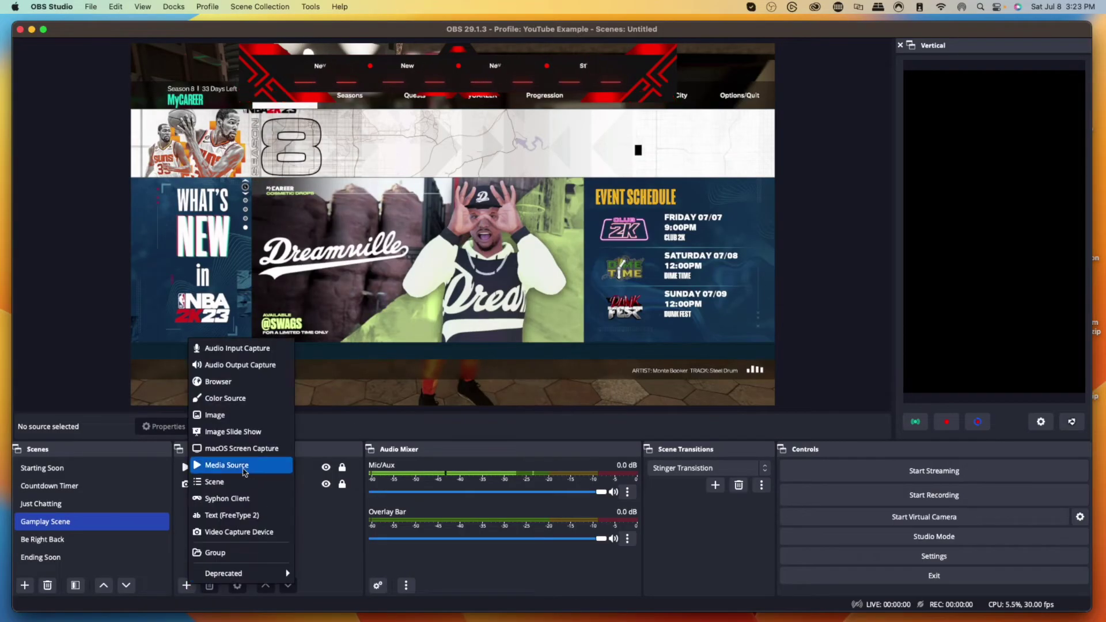
click(231, 534)
text(Cam)
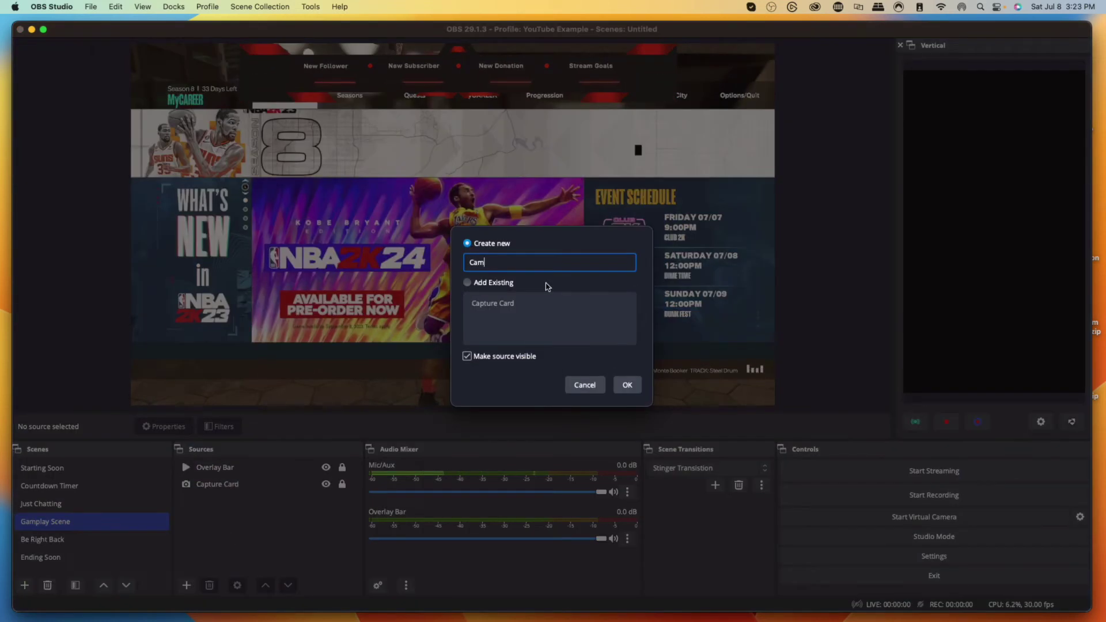
text(era)
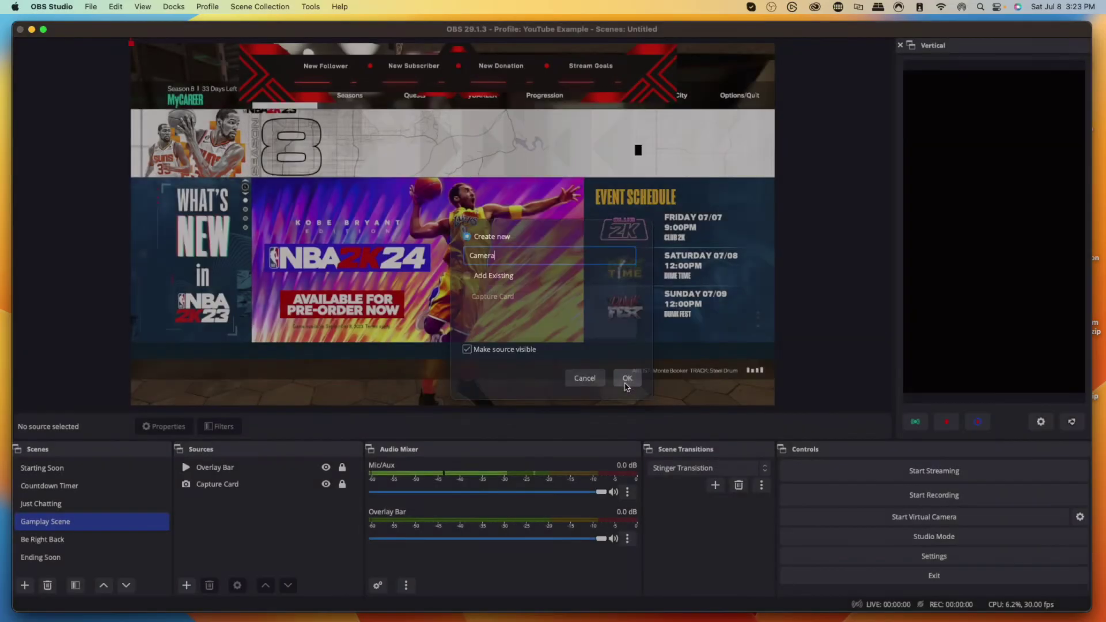
click(627, 383)
Set the Camera source's device to Cam Link 4K and accept the properties
click(449, 318)
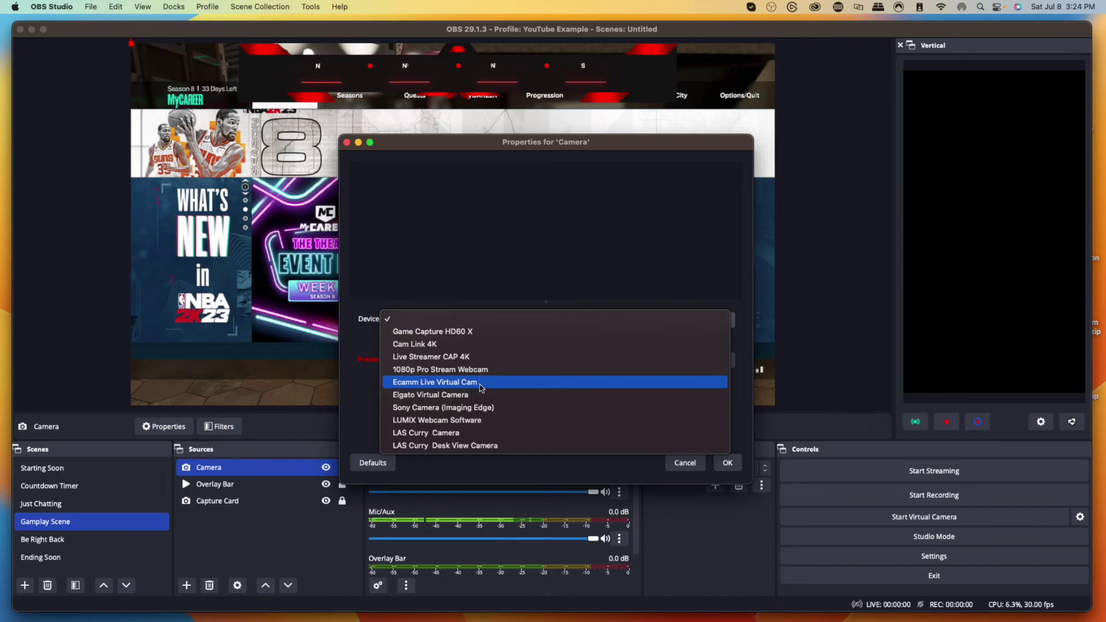
click(435, 344)
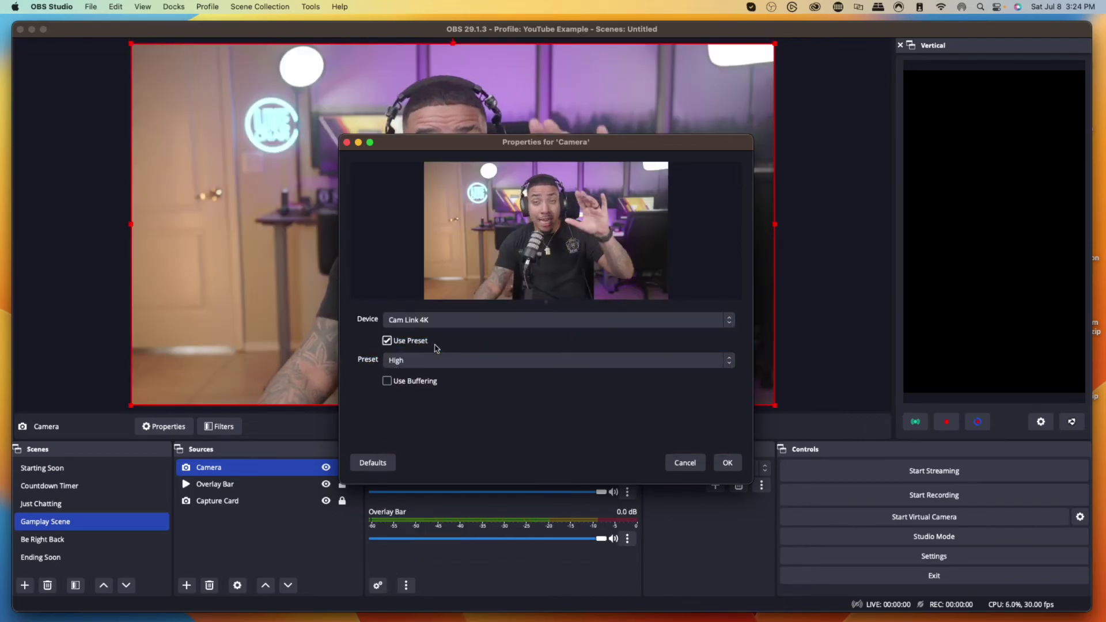
click(727, 463)
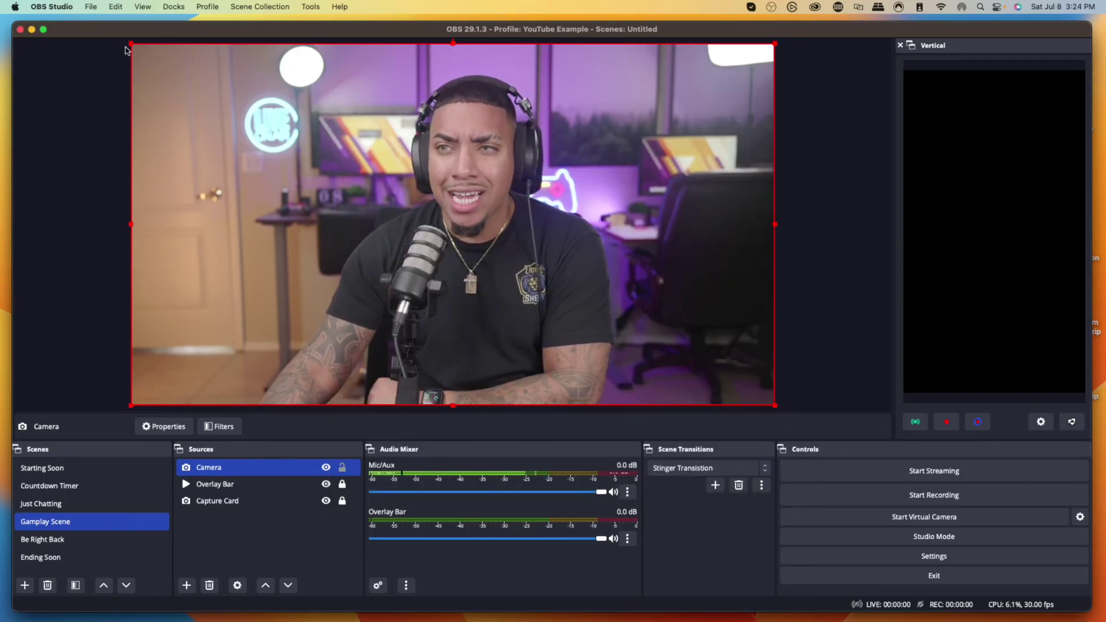
Resize the Camera source to a little over half the canvas width, place it just below the canvas centre, and hide it
drag(131, 44, 176, 367)
click(101, 350)
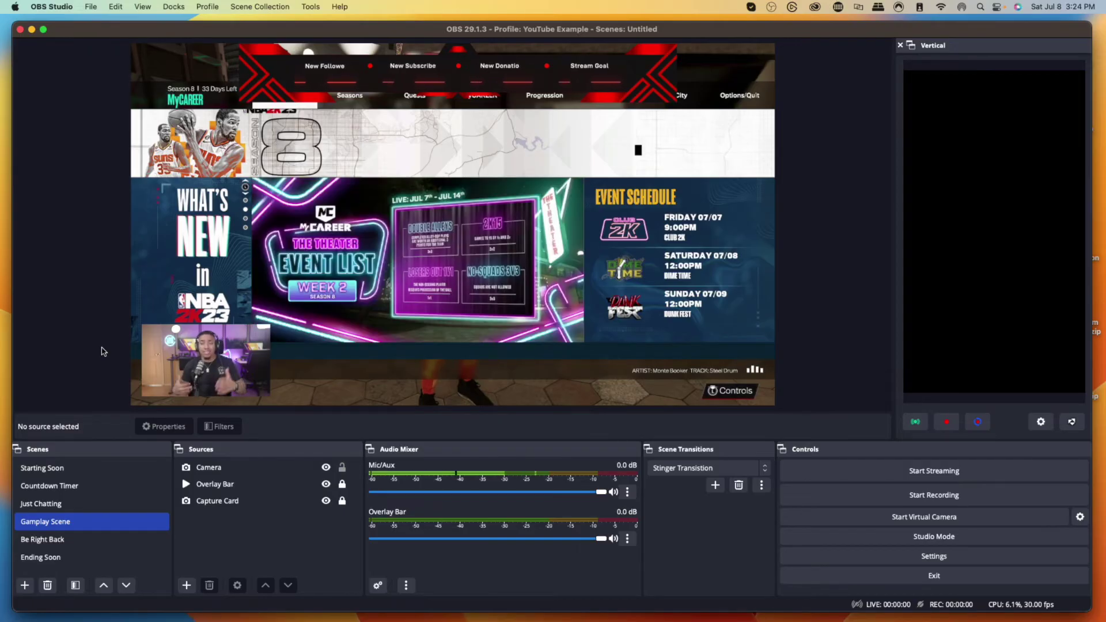
click(172, 341)
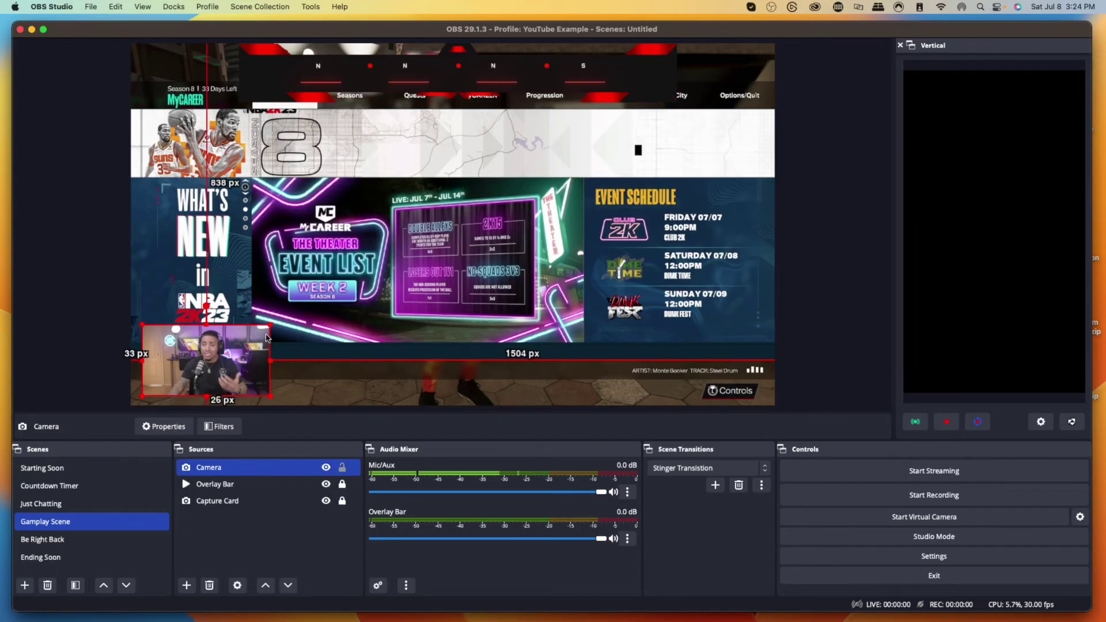
drag(269, 326, 514, 187)
drag(290, 250, 402, 211)
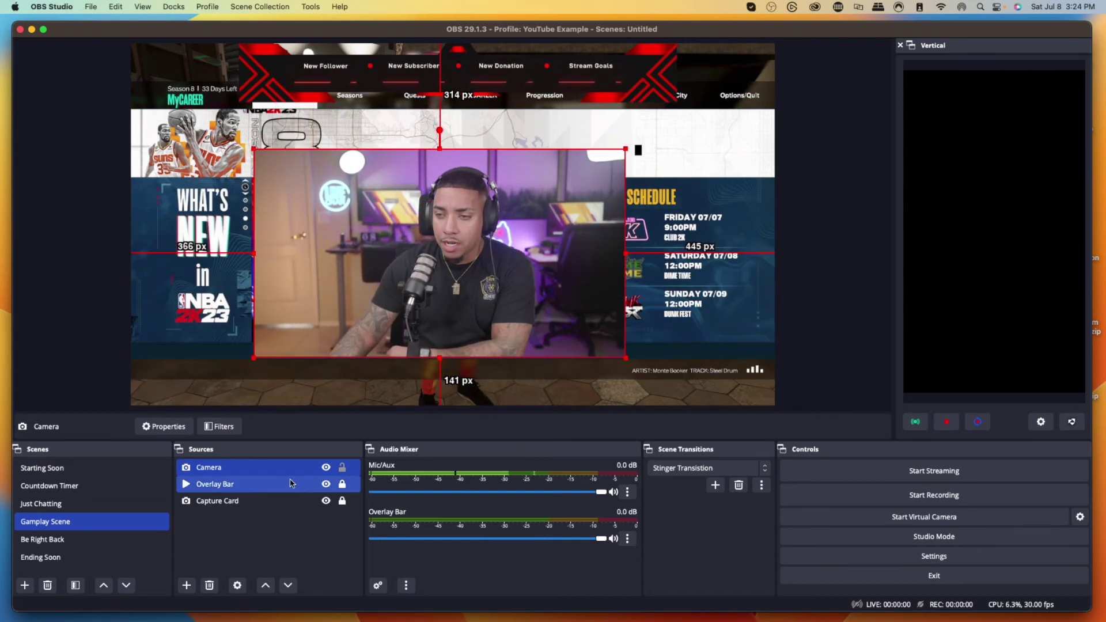
click(326, 467)
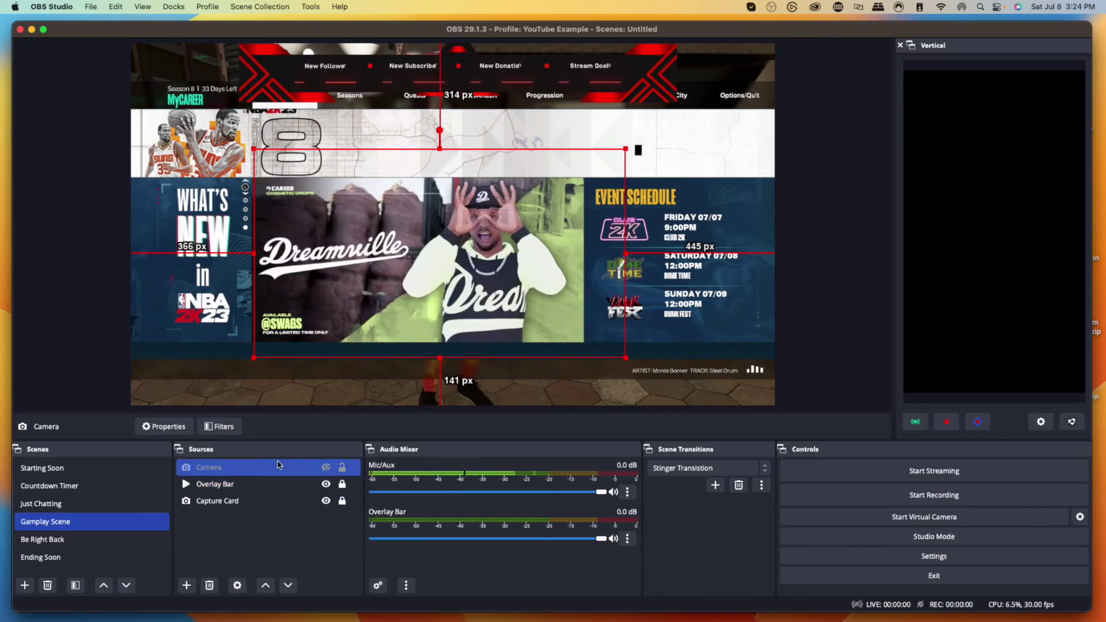
Add a new media source named Webcam Overlay to the gameplay scene
click(186, 585)
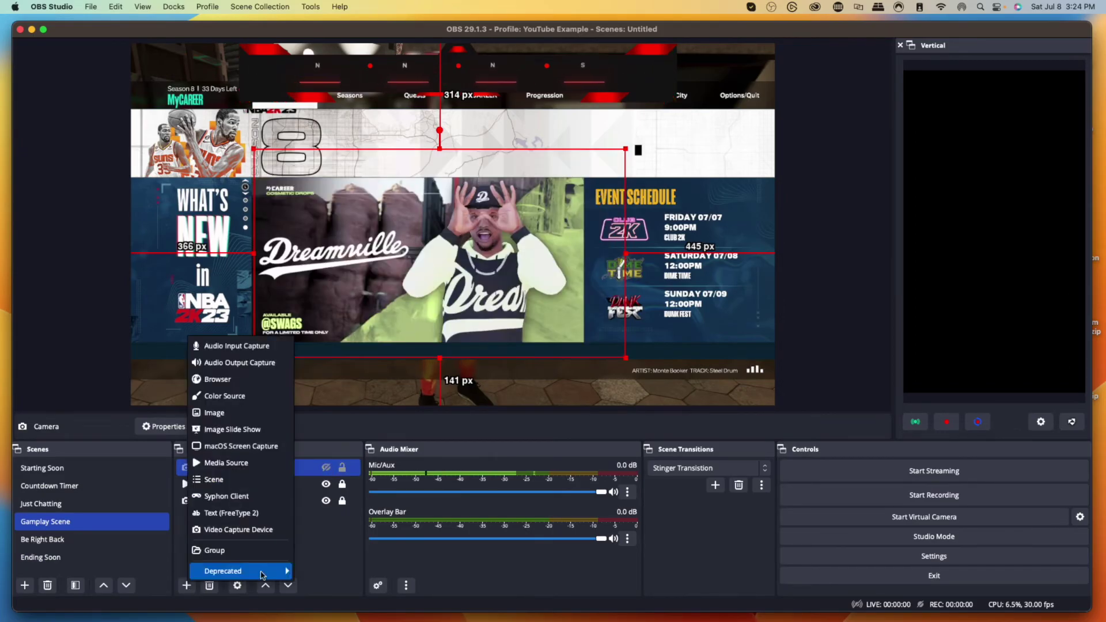
click(256, 465)
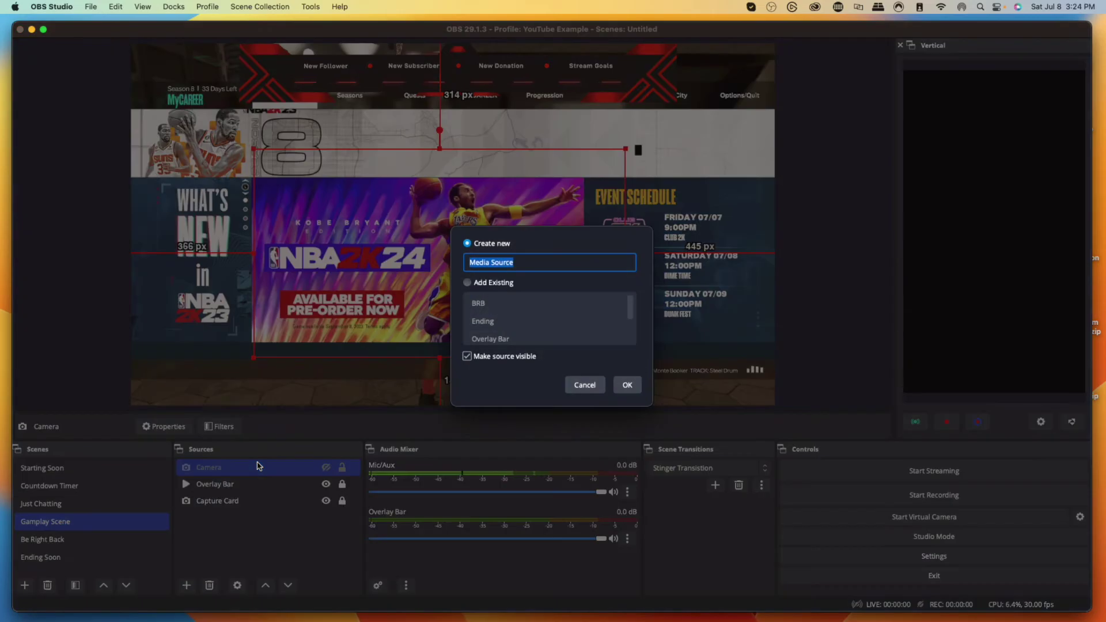
text(Webcam Overlay)
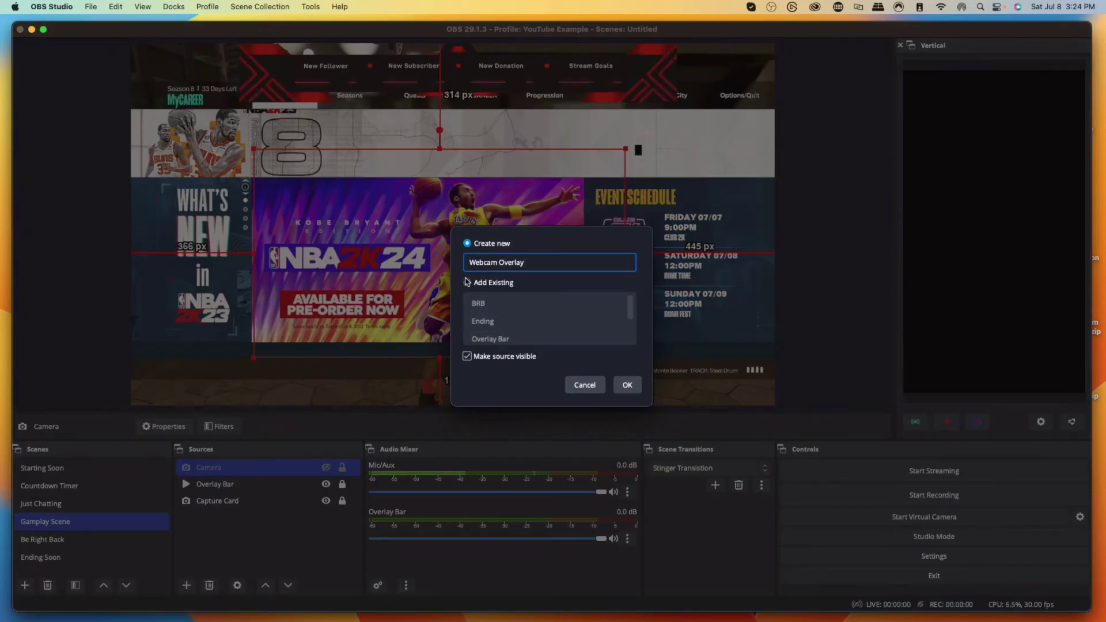
click(624, 386)
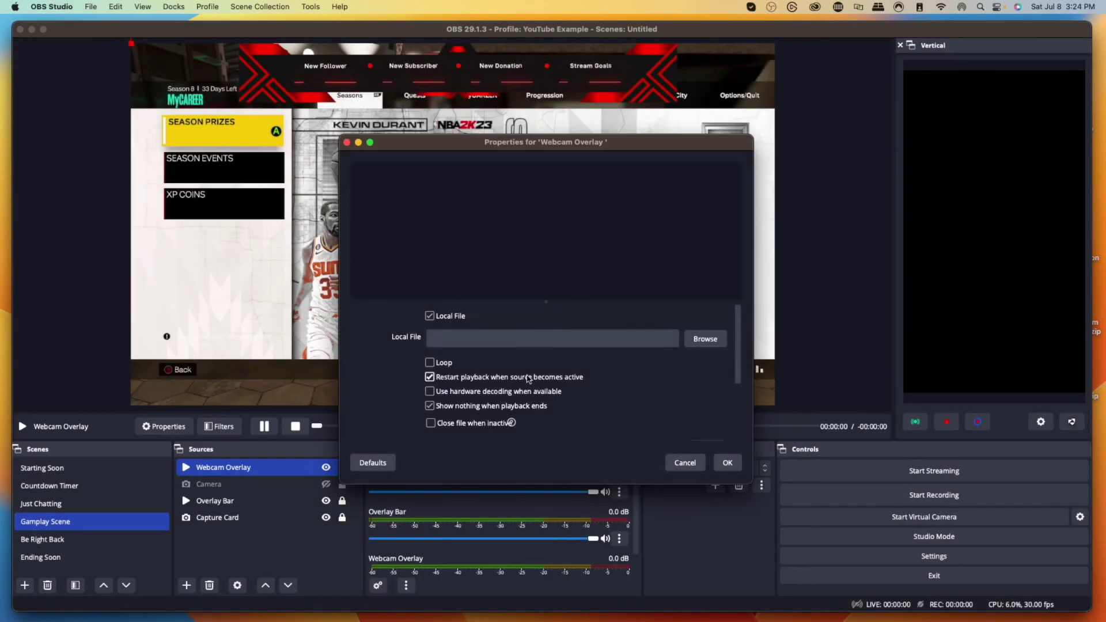
Load With Border And Without Bottom Overlay Bar.webm from the Webcam Overlays folder into the source, enable looping and accept the properties
click(704, 339)
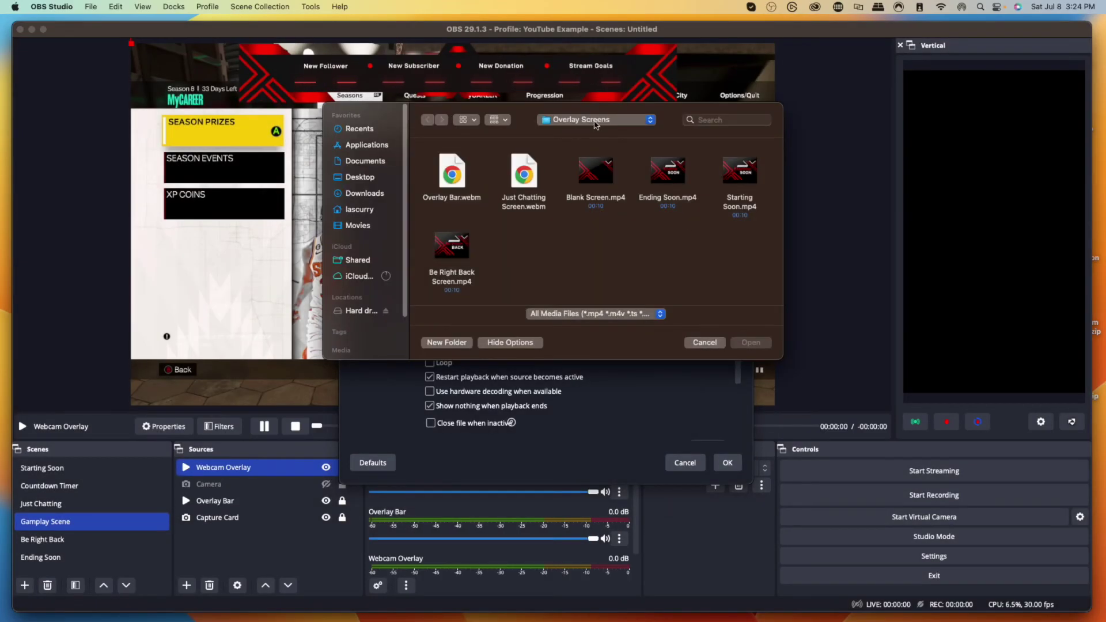
click(594, 124)
click(599, 136)
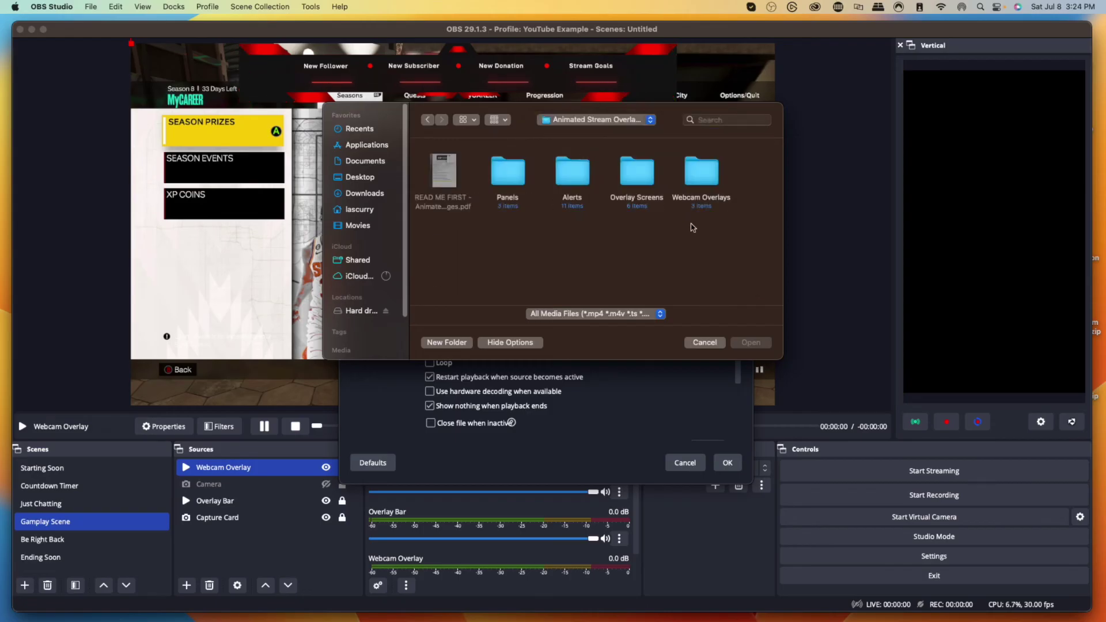
double_click(696, 199)
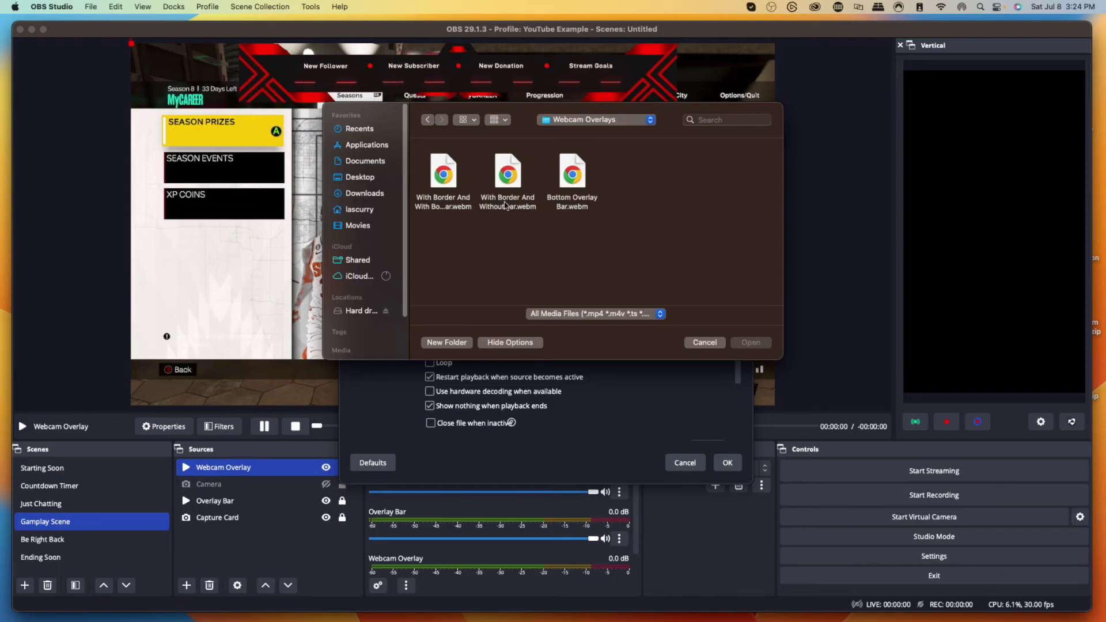
click(507, 179)
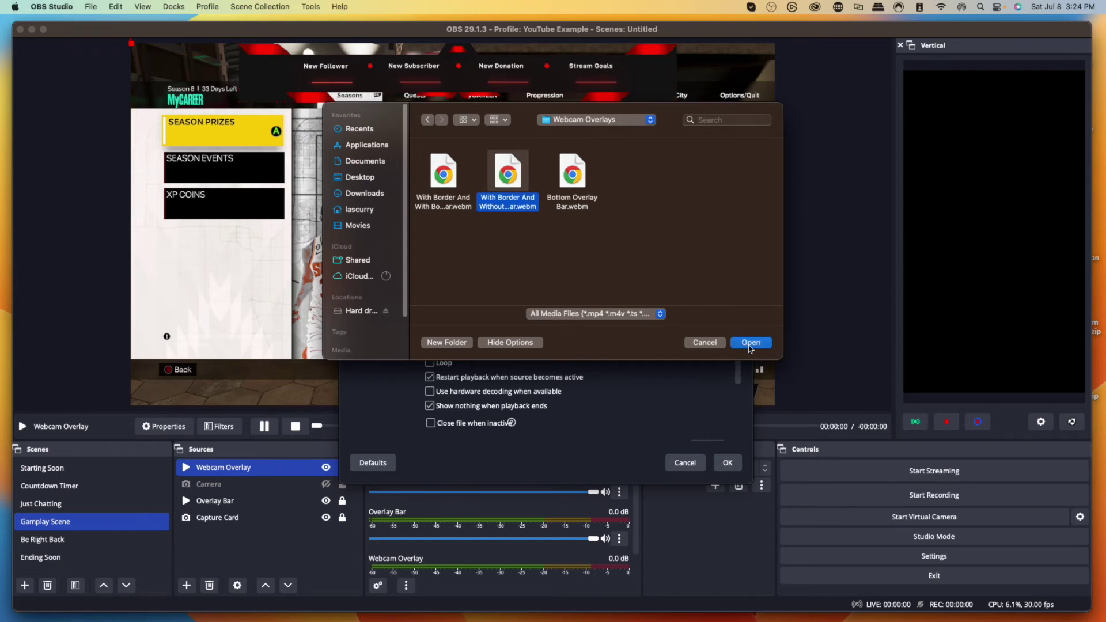
double_click(507, 176)
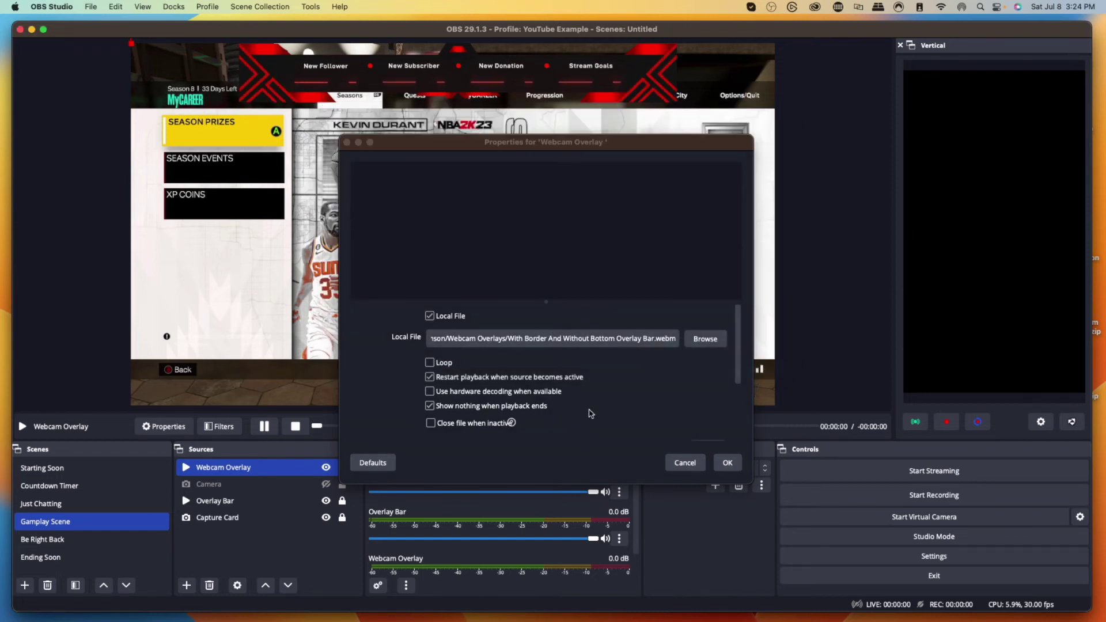
click(429, 362)
click(726, 463)
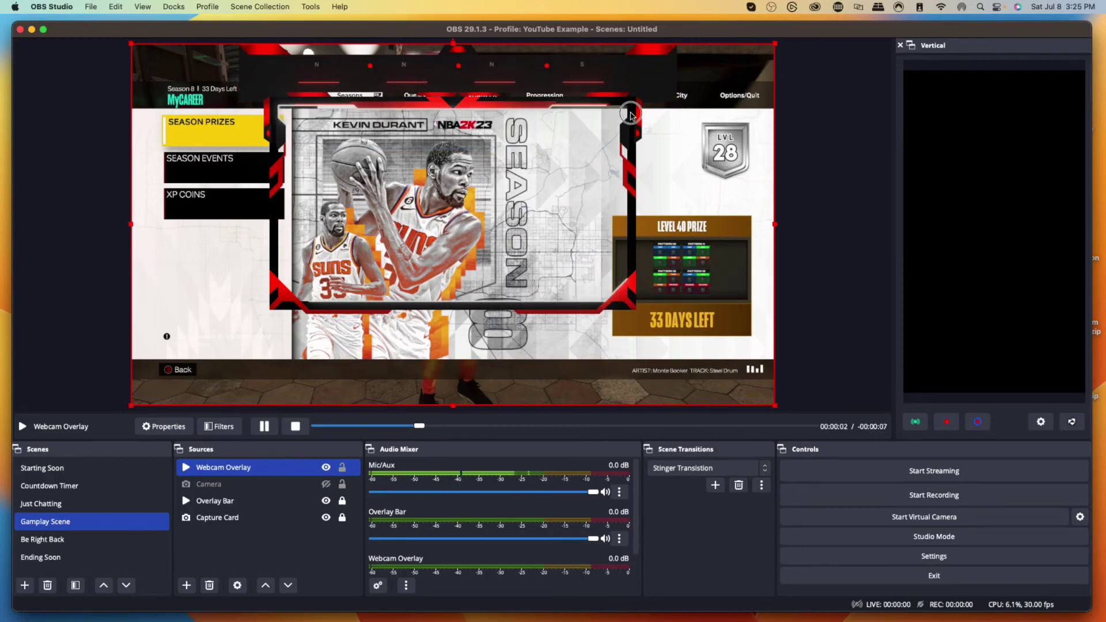
Show the Camera source again, and move and slightly enlarge the webcam overlay so its border frames the camera picture
drag(622, 113, 643, 157)
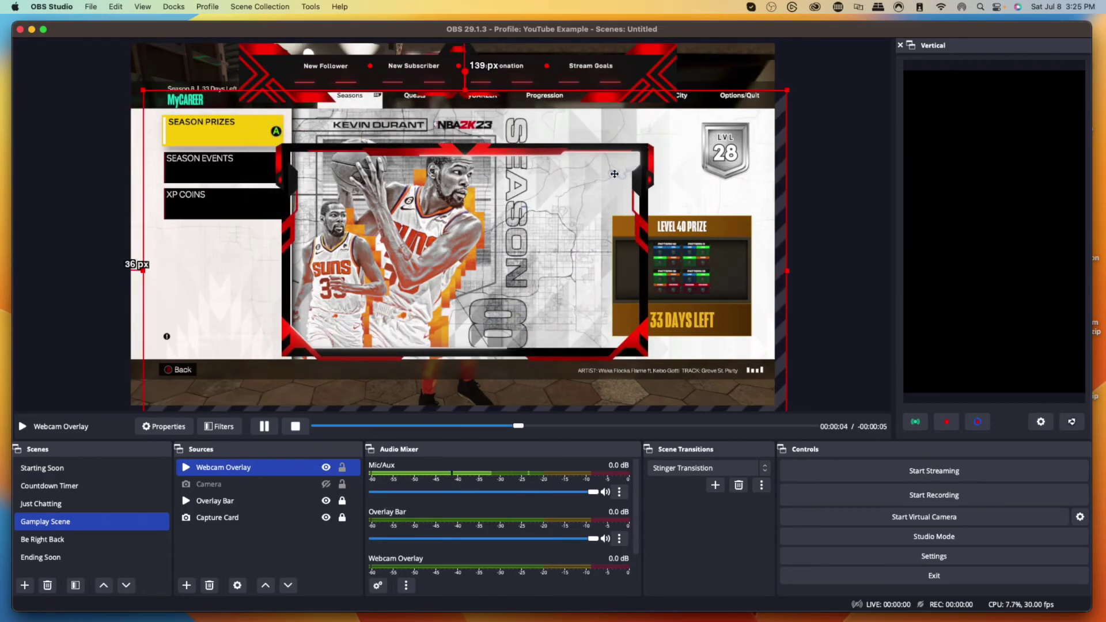
super+click(322, 515)
click(326, 484)
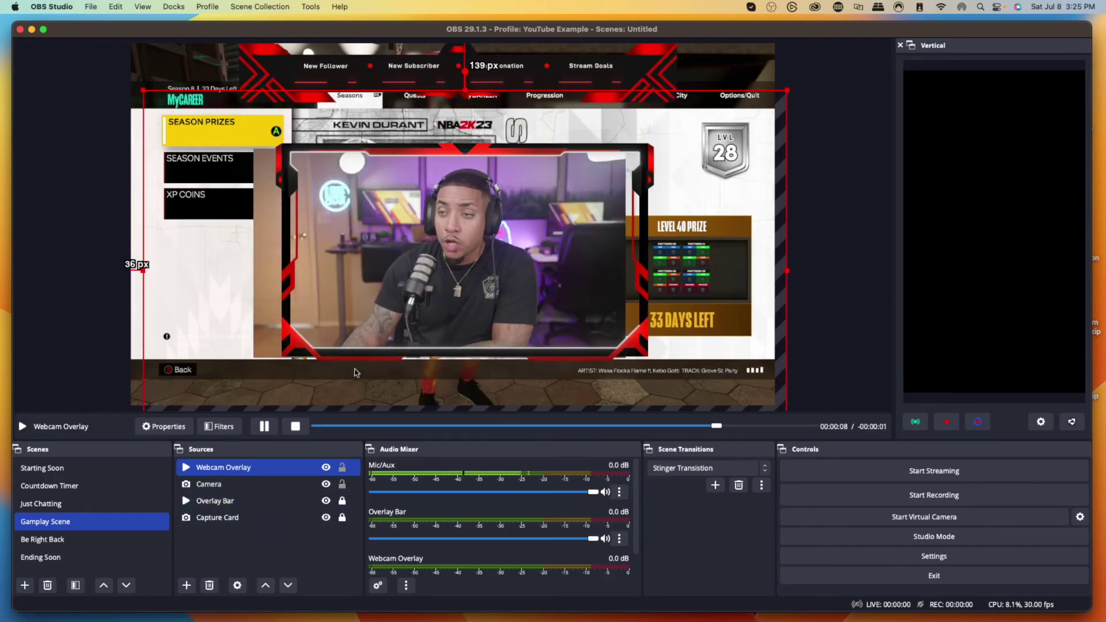
drag(718, 326, 693, 327)
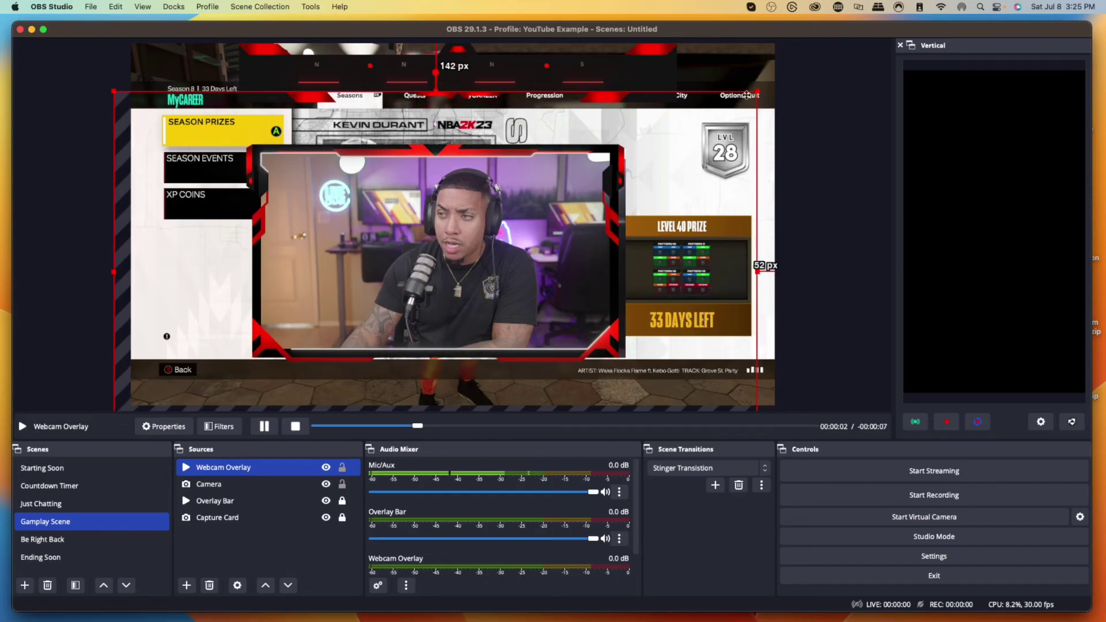
drag(757, 91, 770, 86)
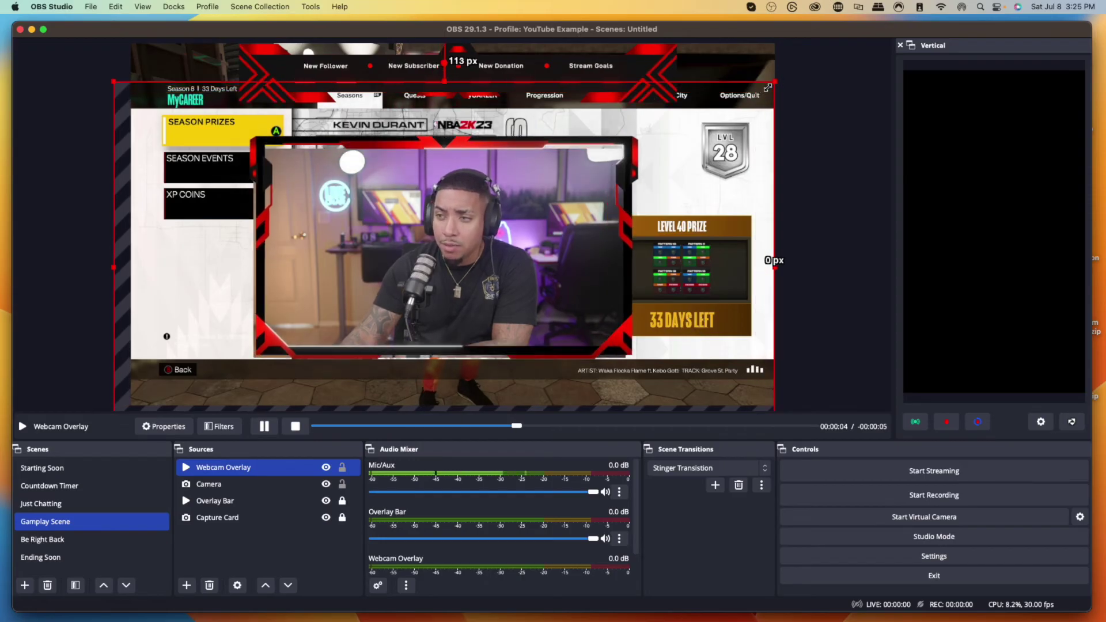
drag(629, 198, 629, 205)
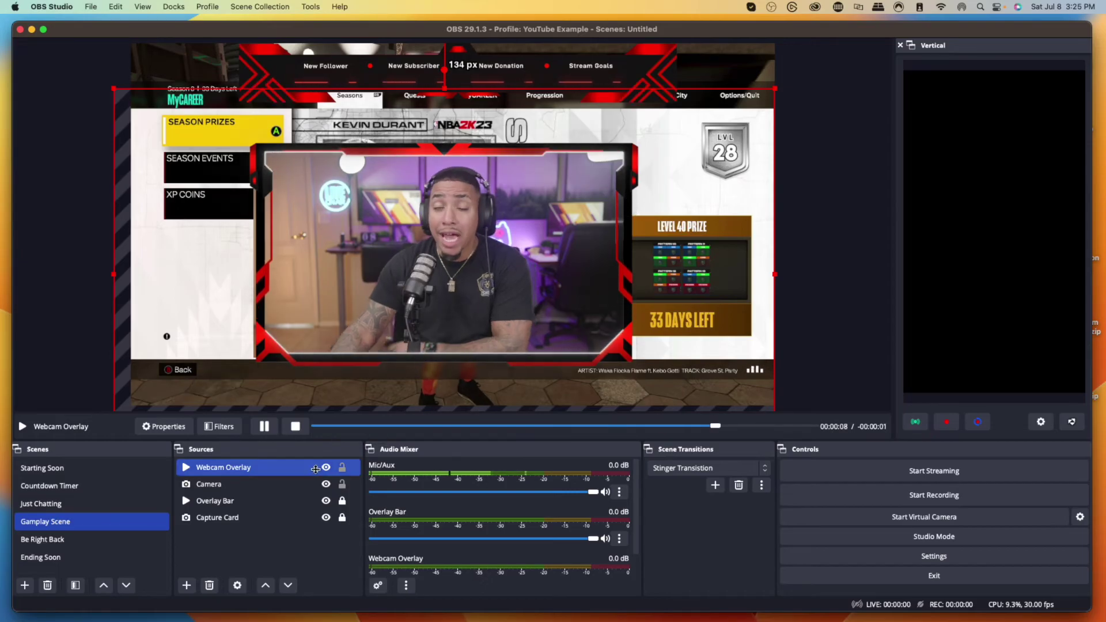
Select the Webcam Overlay and Camera sources together and group them
super+click(300, 500)
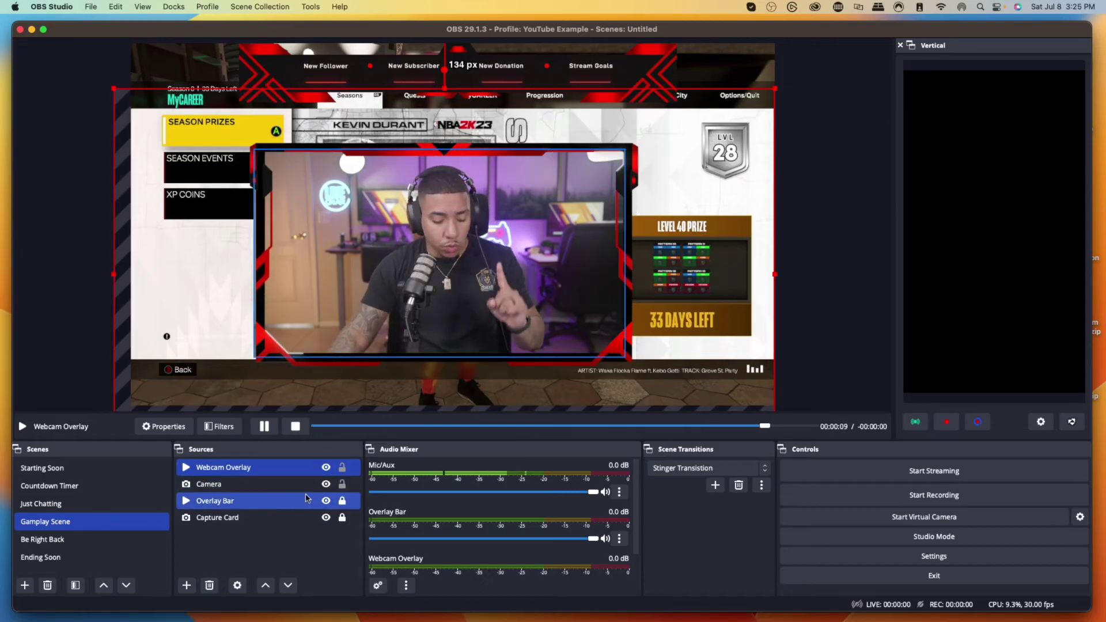
super+click(274, 502)
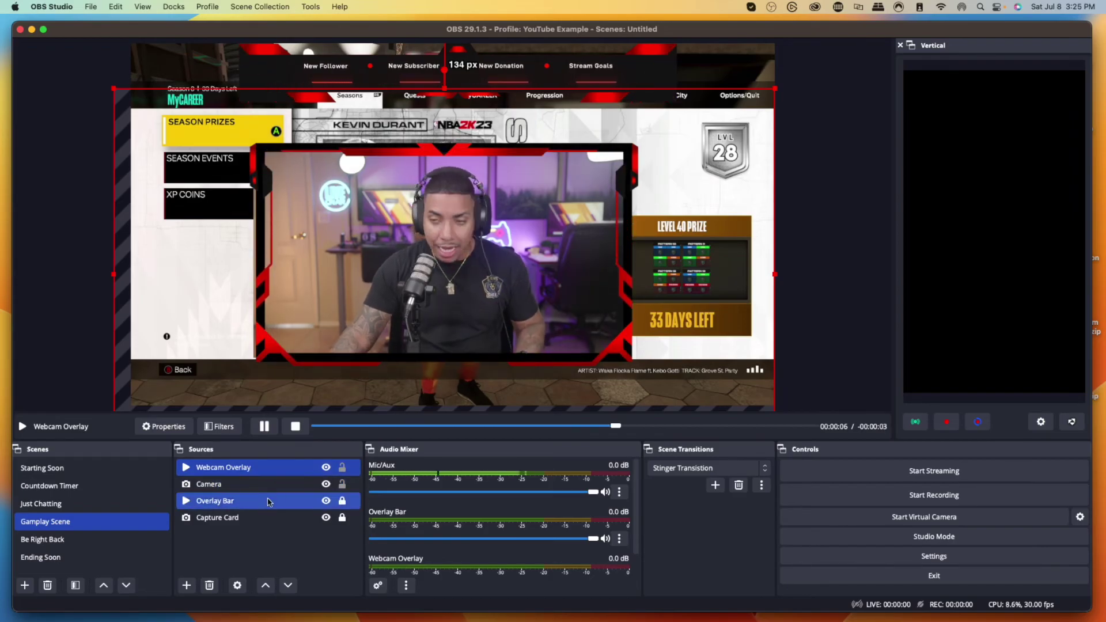
super+click(262, 488)
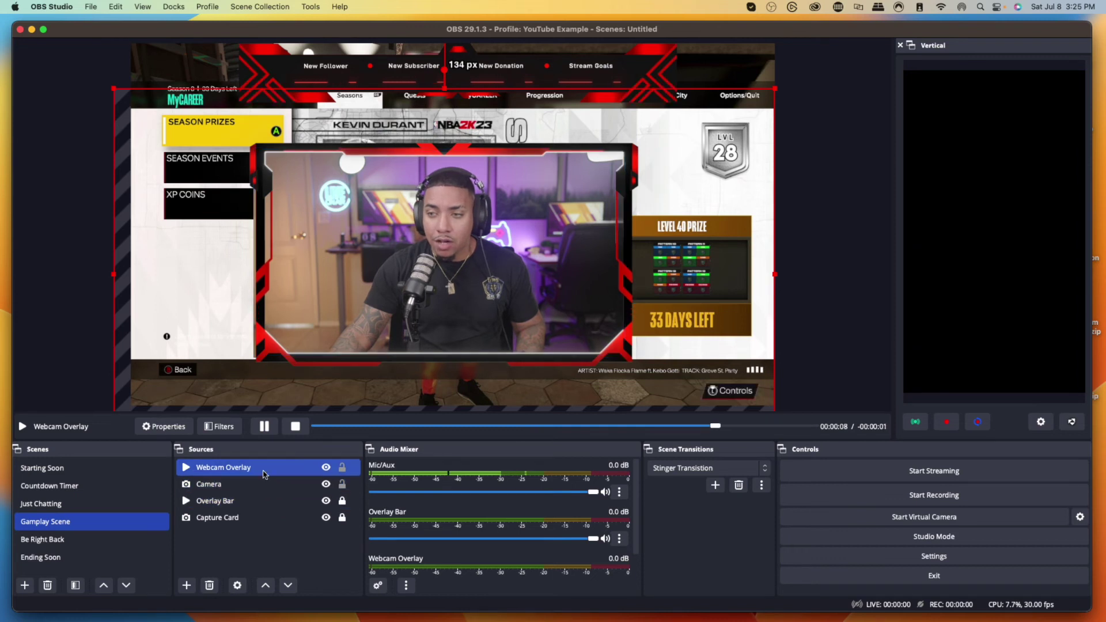
click(262, 486)
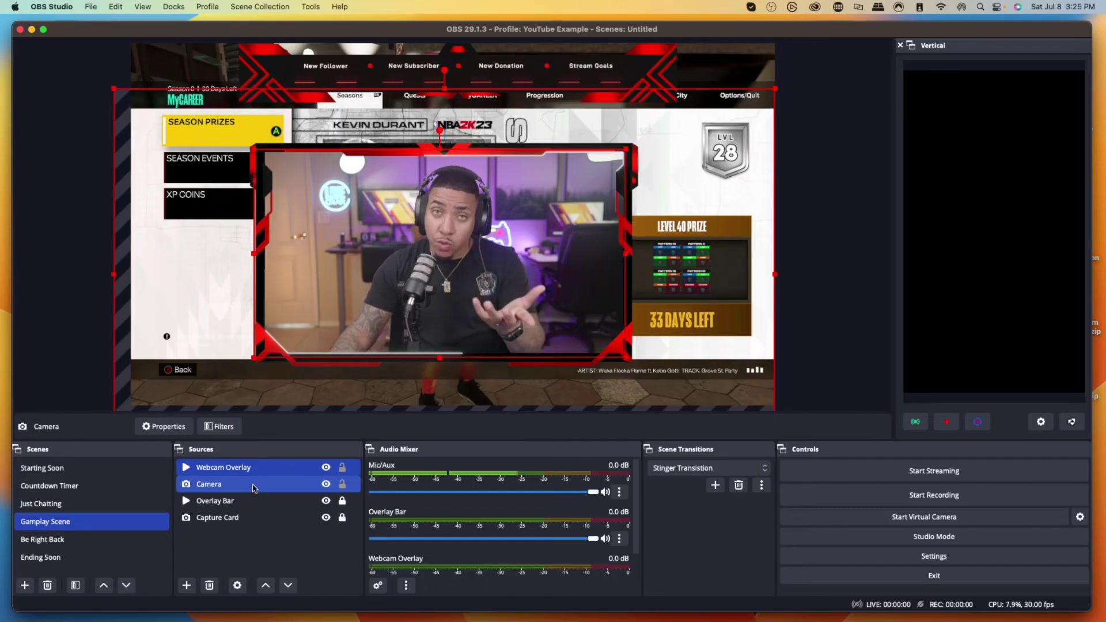
right_click(253, 488)
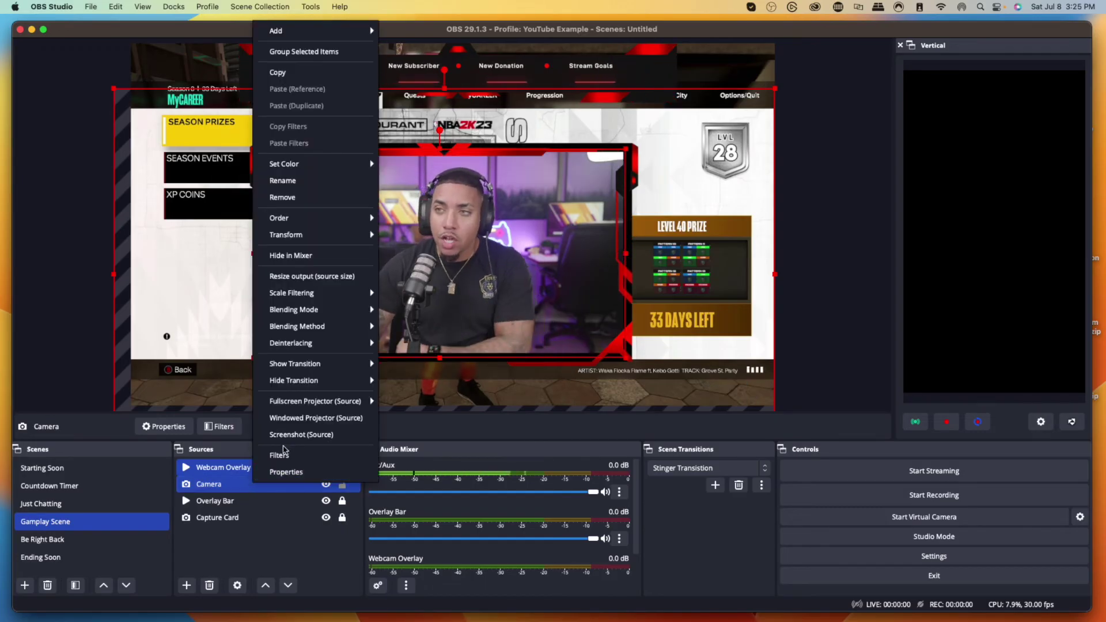
click(303, 52)
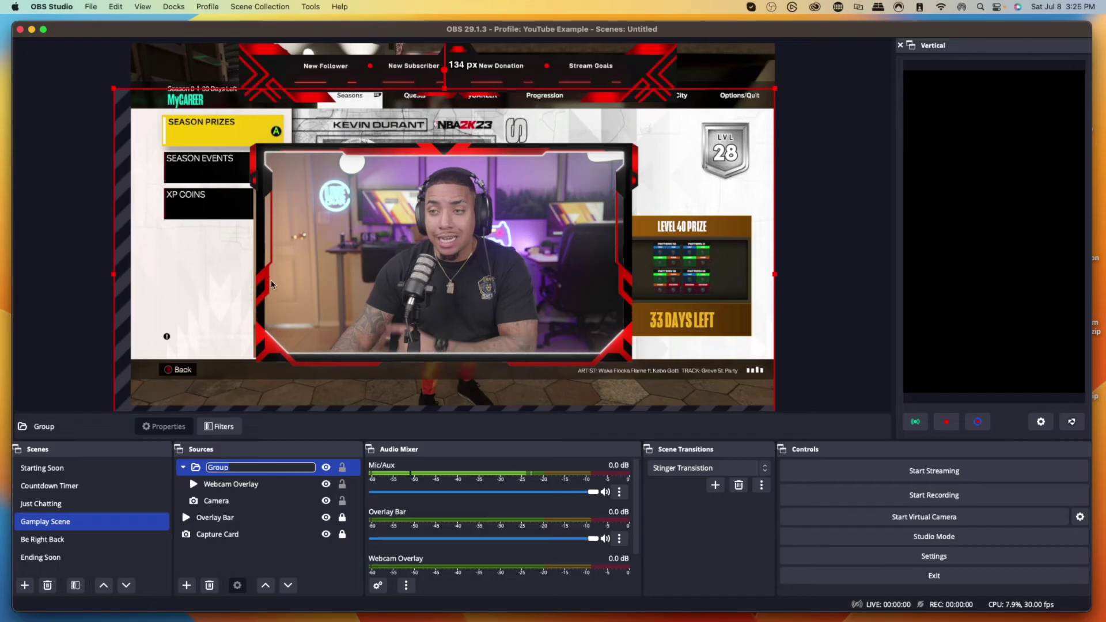
Try to name the new group Camera, and collapse the group in the source list
text(Camera)
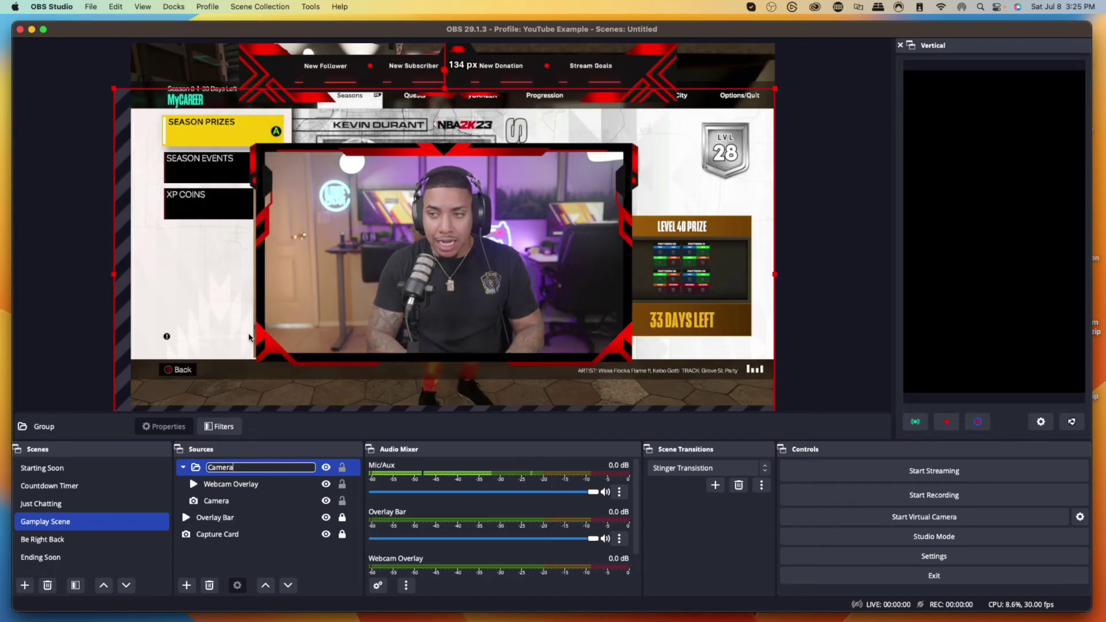
key(Return)
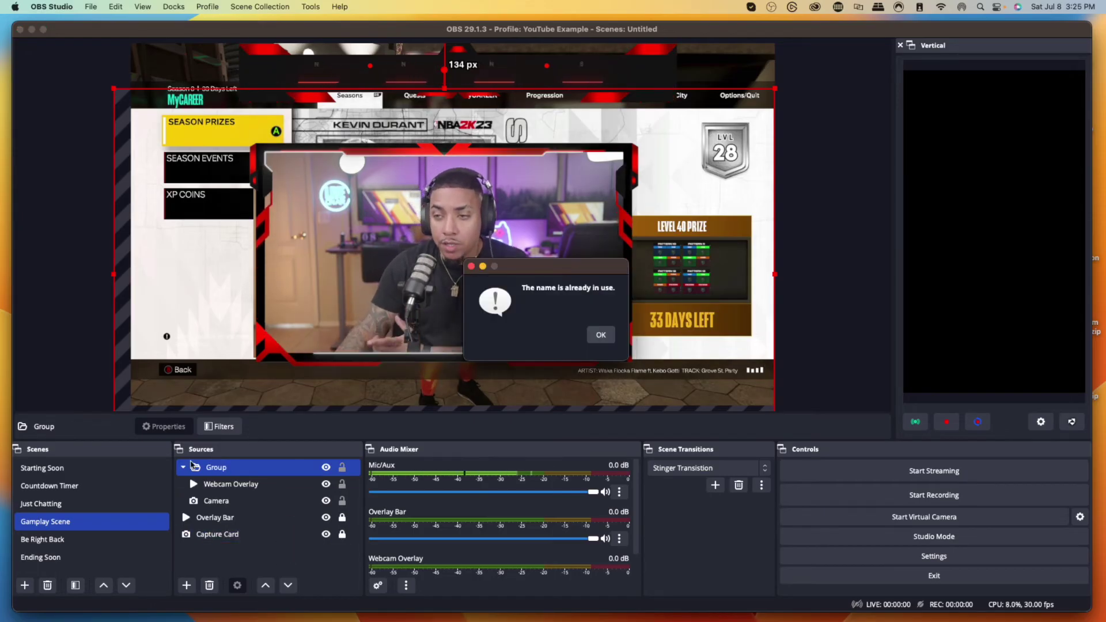
key(Return)
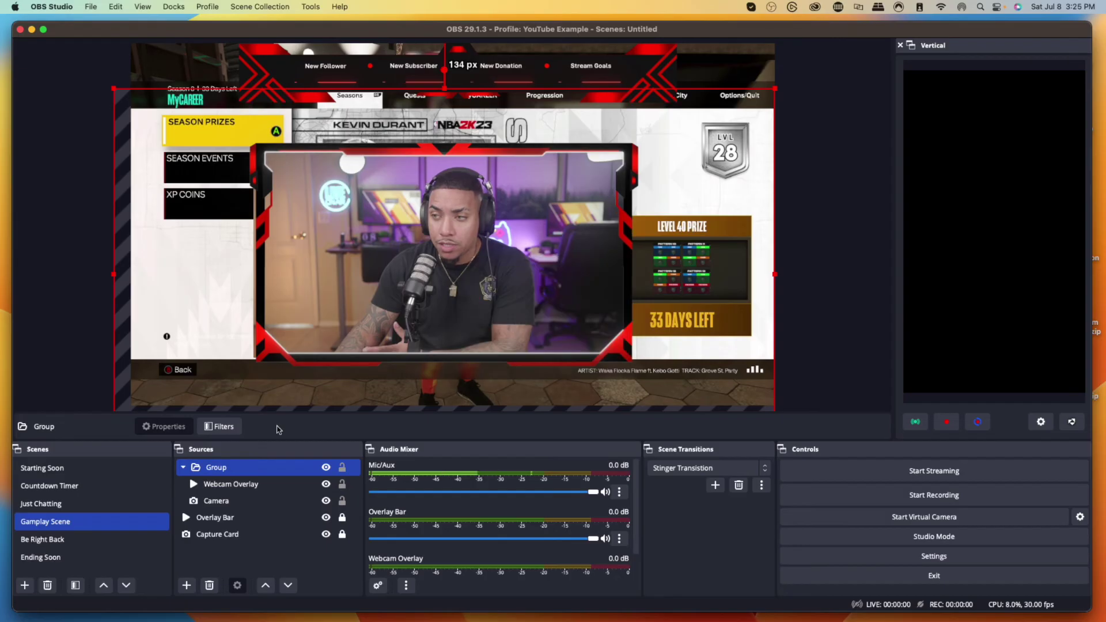
click(184, 469)
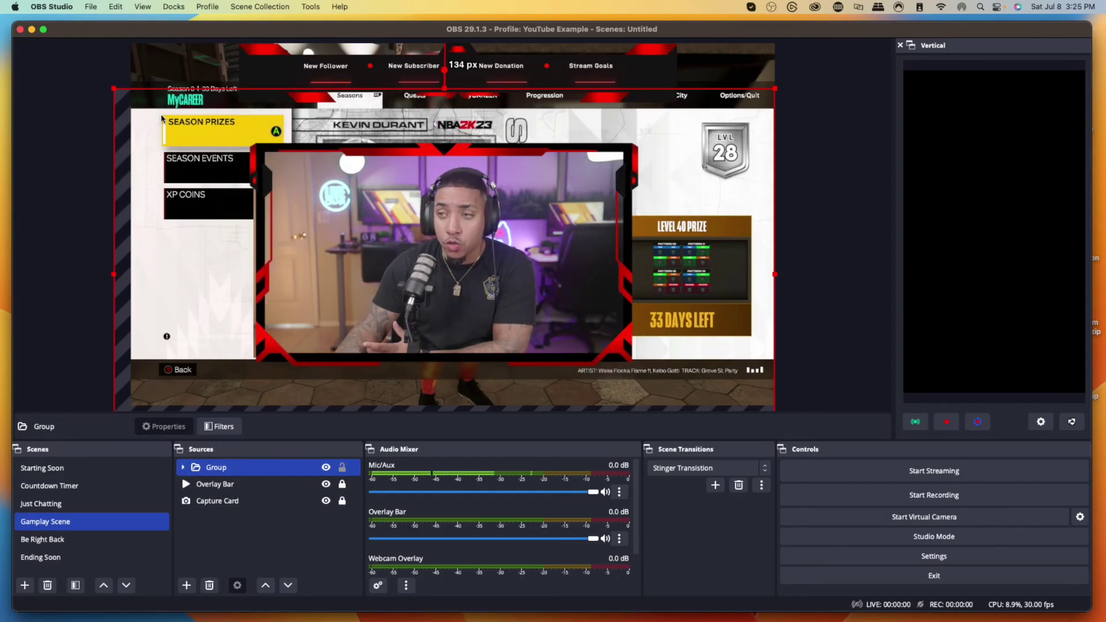
Shrink the camera group and place it in the gameplay's lower-left corner, with the camera about 24 px from the left edge and 27 px from the bottom
drag(114, 88, 219, 272)
drag(429, 249, 342, 304)
drag(233, 376, 234, 369)
click(83, 243)
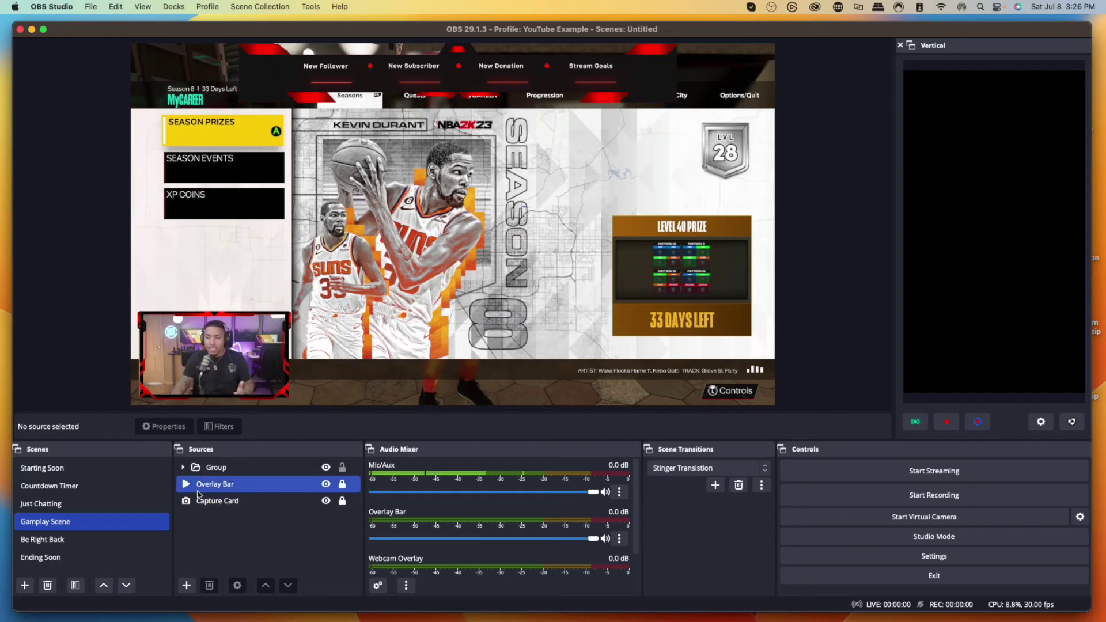
Flip the Camera source inside the group horizontally, and clear the selection
click(188, 467)
click(185, 468)
click(246, 499)
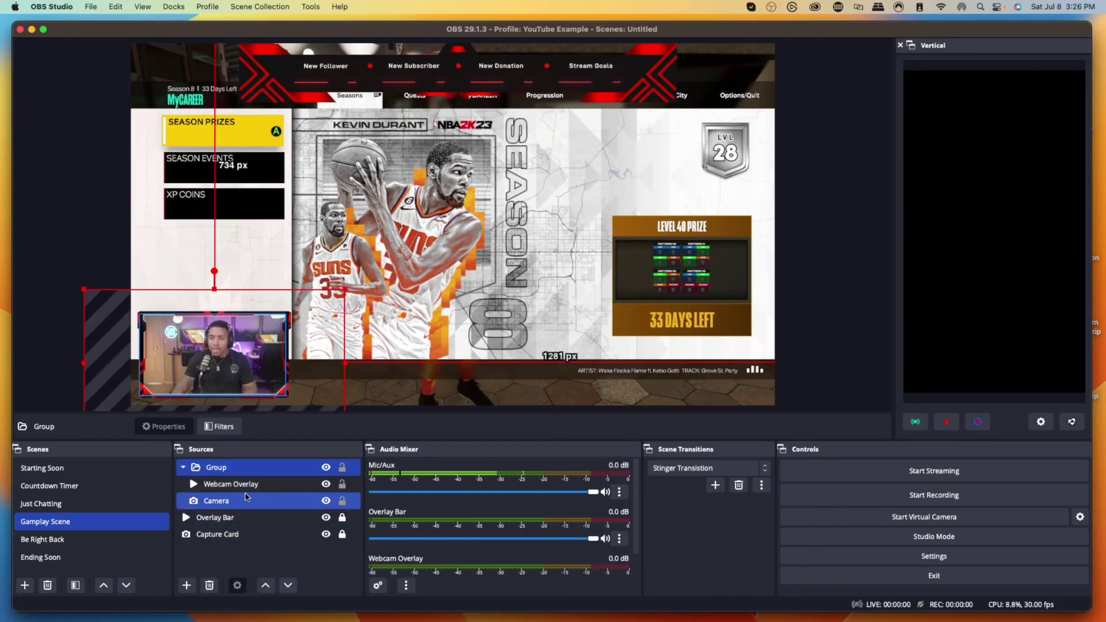
right_click(242, 503)
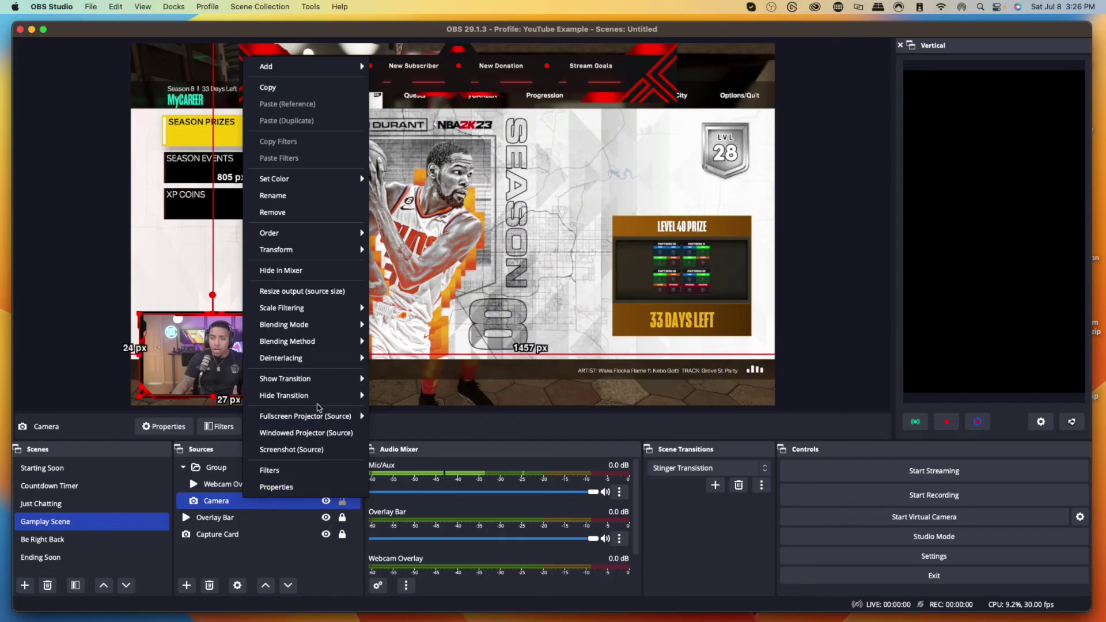
mouse_move(318, 381)
mouse_move(333, 254)
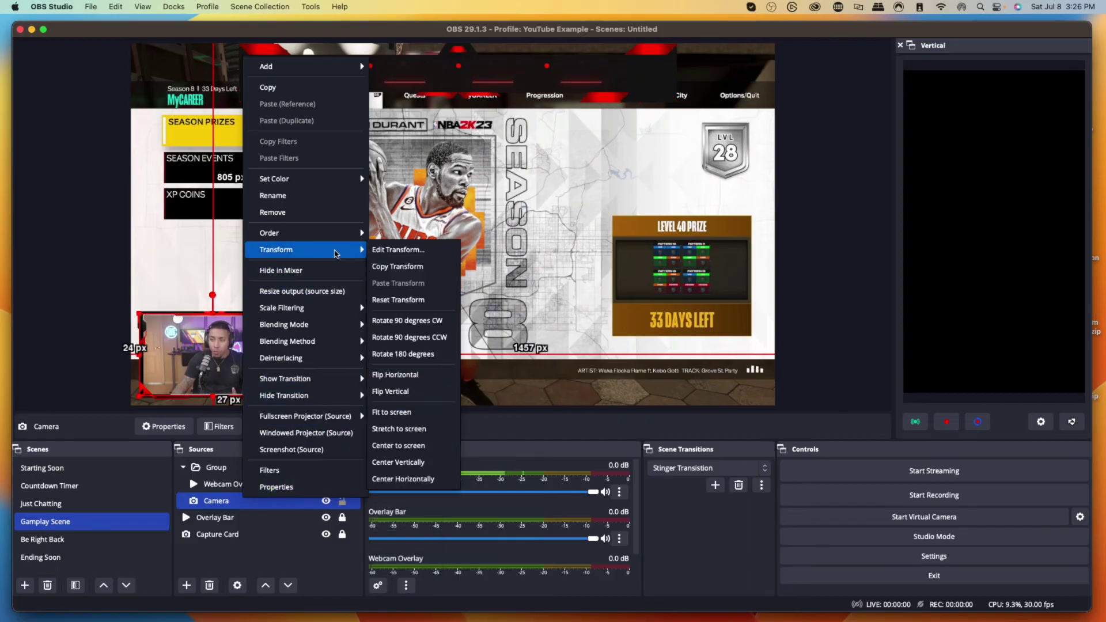
click(418, 377)
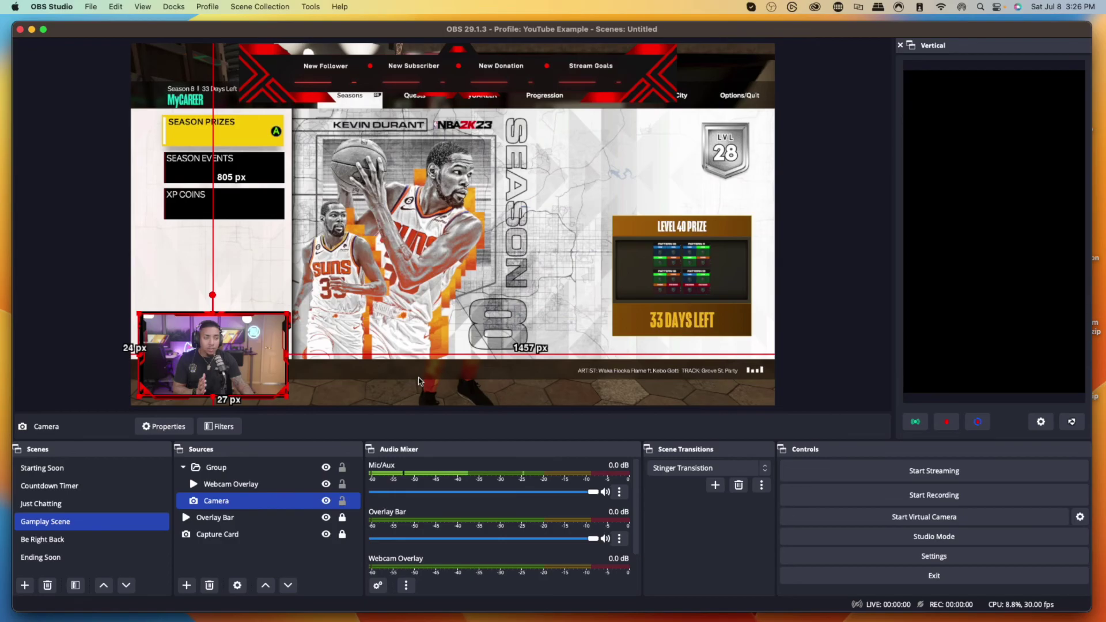
click(249, 563)
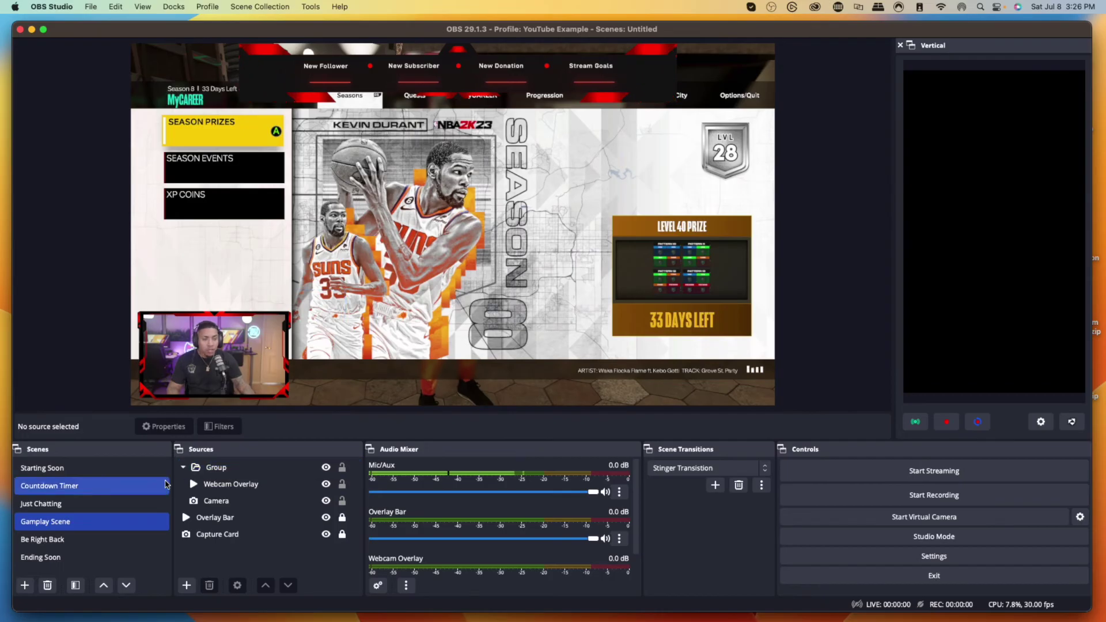
Preview the stinger by switching to the Starting Soon scene and back to Gamplay Scene
click(109, 505)
click(103, 473)
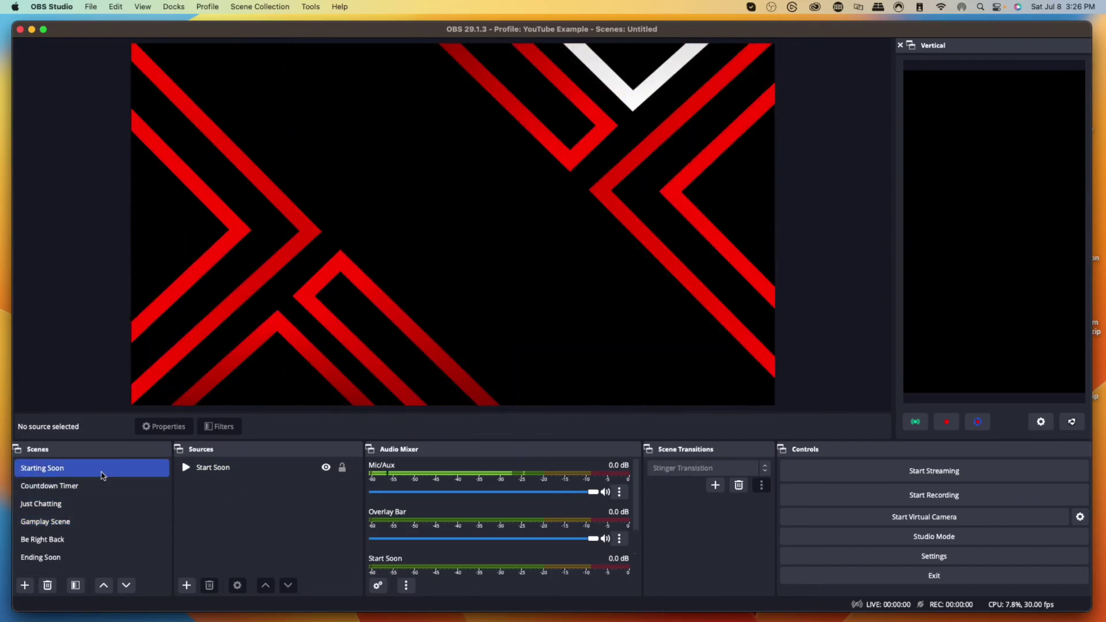
click(101, 522)
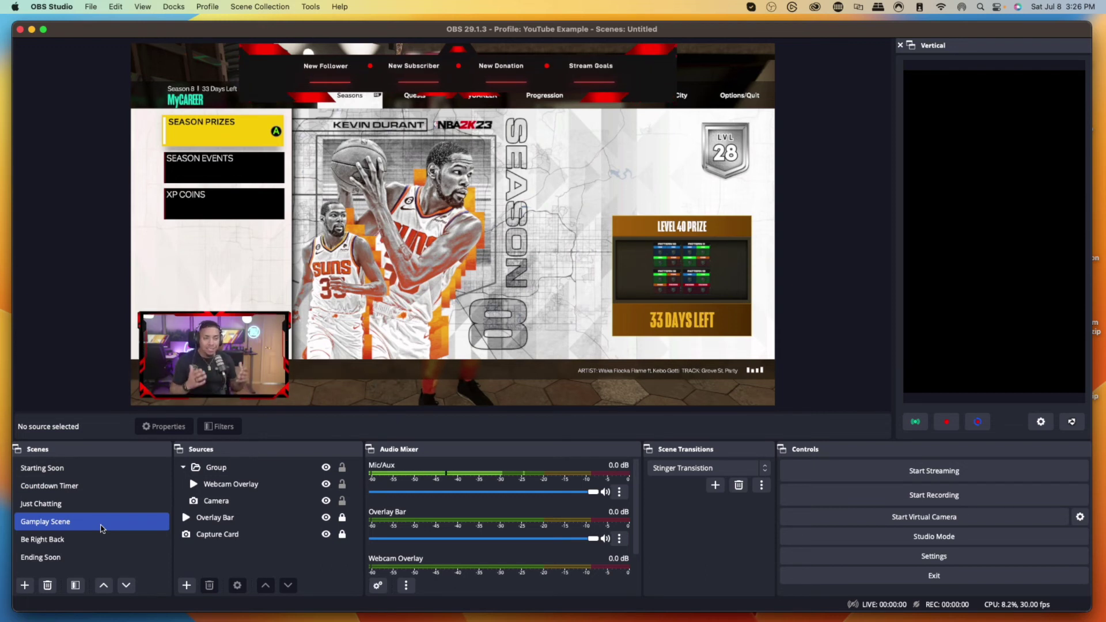
Collapse the camera group in the Gamplay Scene source list and clear the selection
click(230, 483)
click(216, 467)
click(183, 467)
click(242, 501)
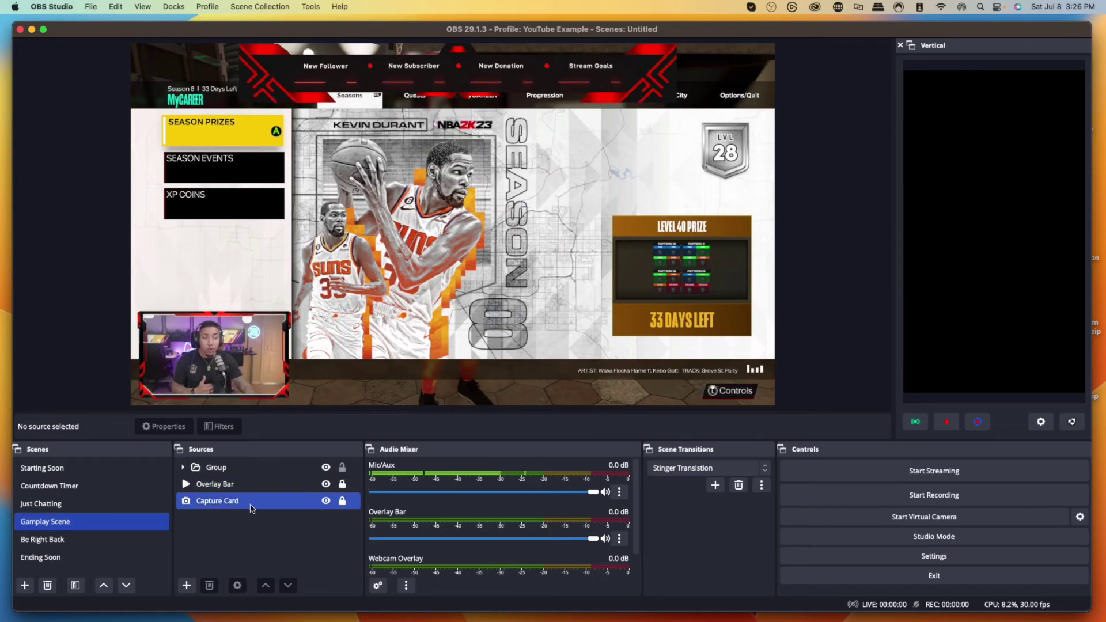
click(275, 533)
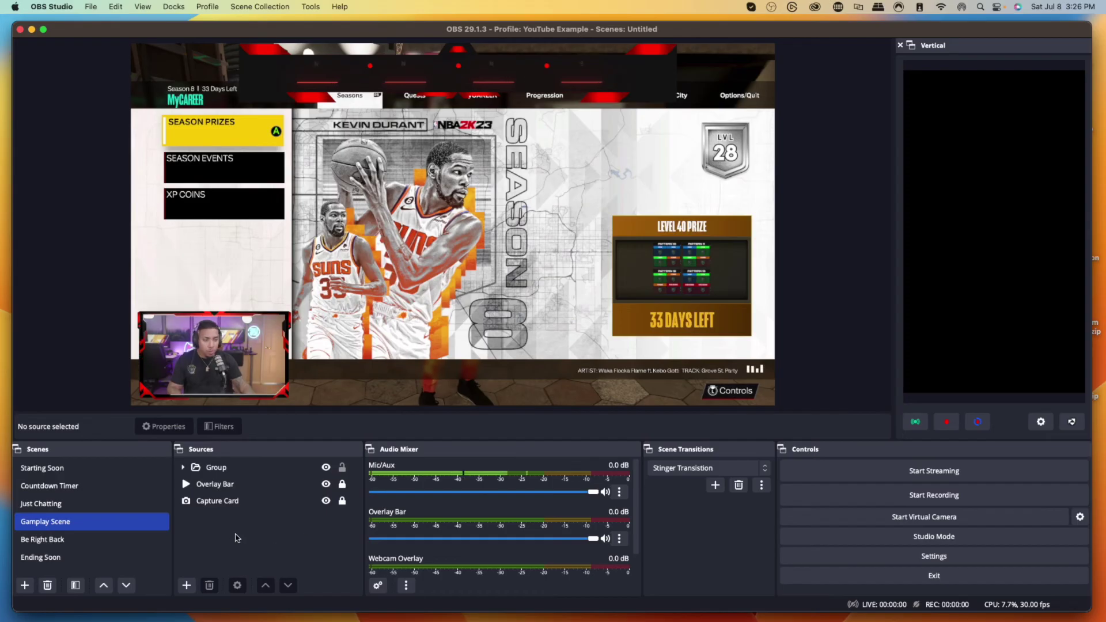
Add a new media source named Just Chatting to the Just Chatting scene
click(65, 509)
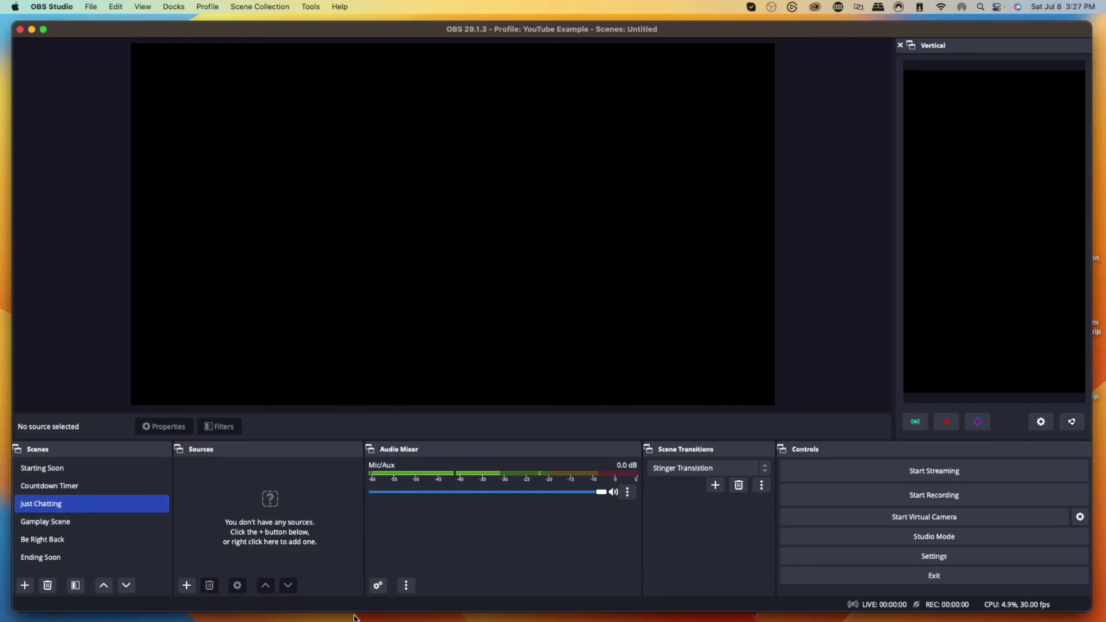
click(186, 585)
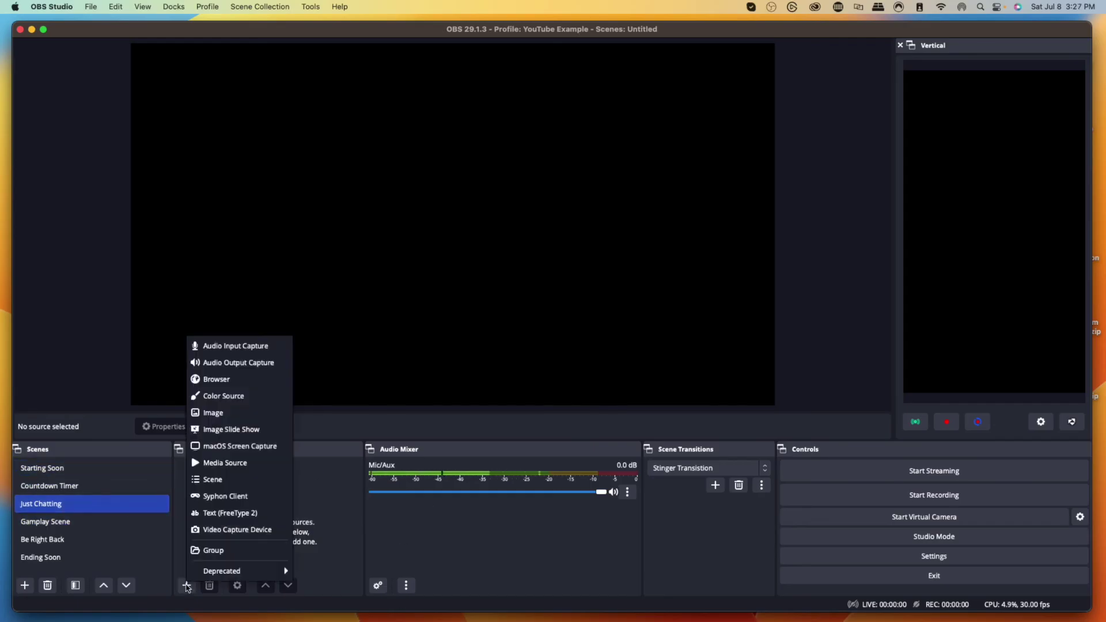
click(234, 464)
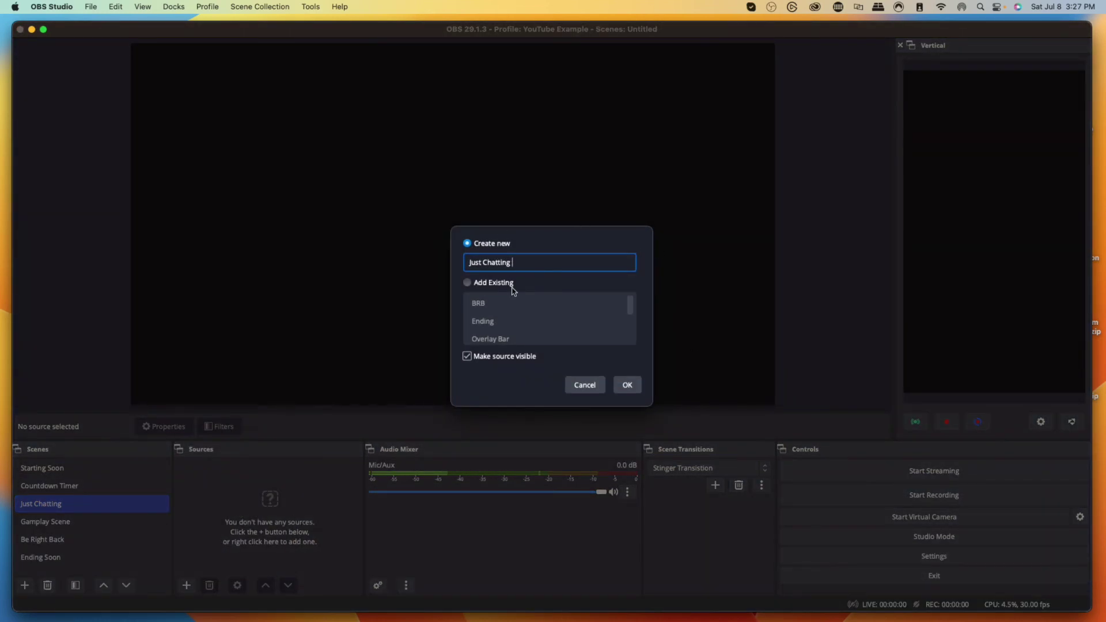
click(628, 385)
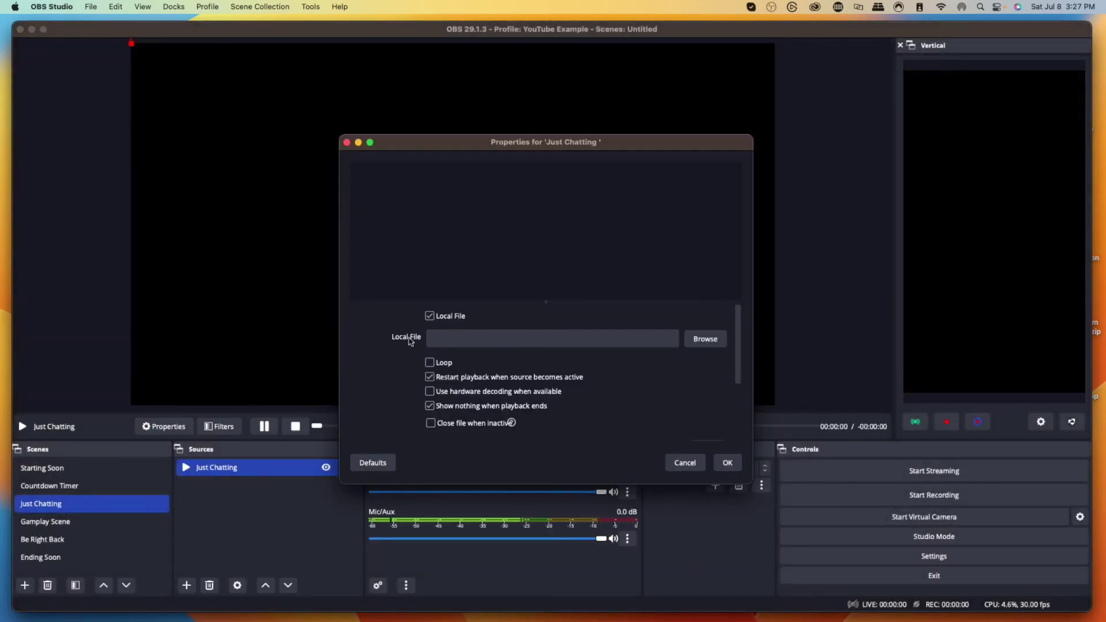
Load Just Chatting Screen.webm from the Overlay Screens folder into the source, enable looping and accept the properties
click(704, 339)
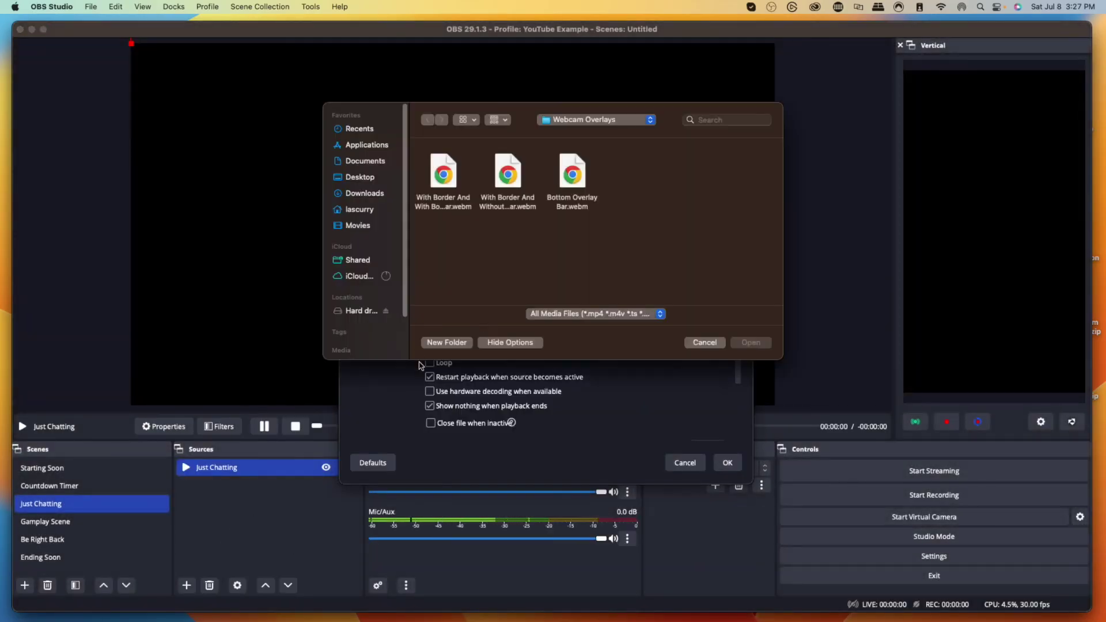
click(576, 119)
click(581, 148)
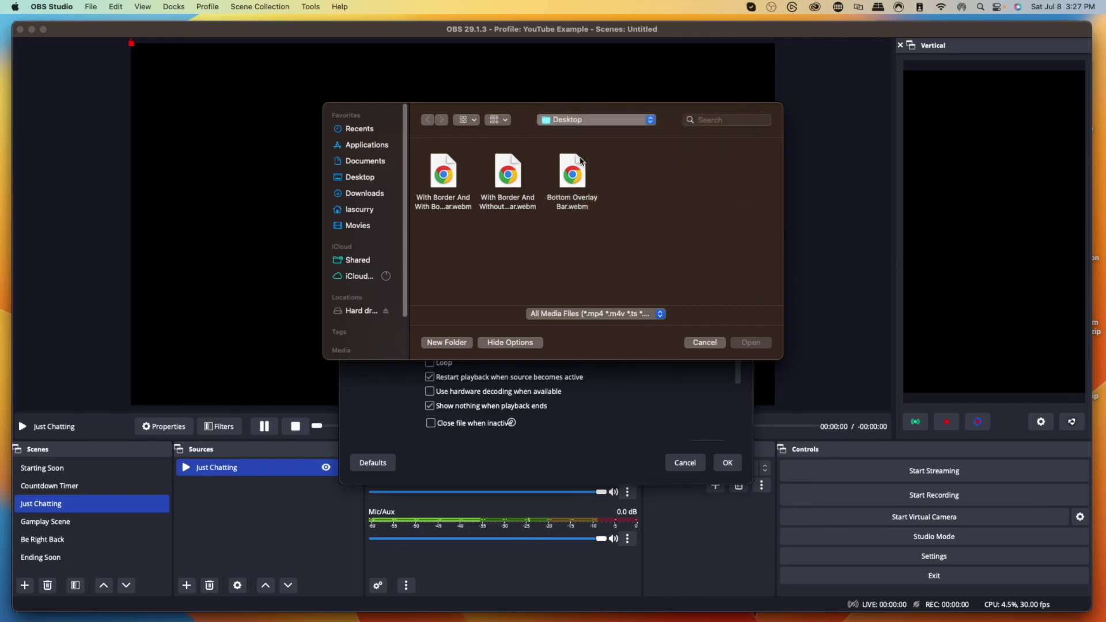
double_click(668, 173)
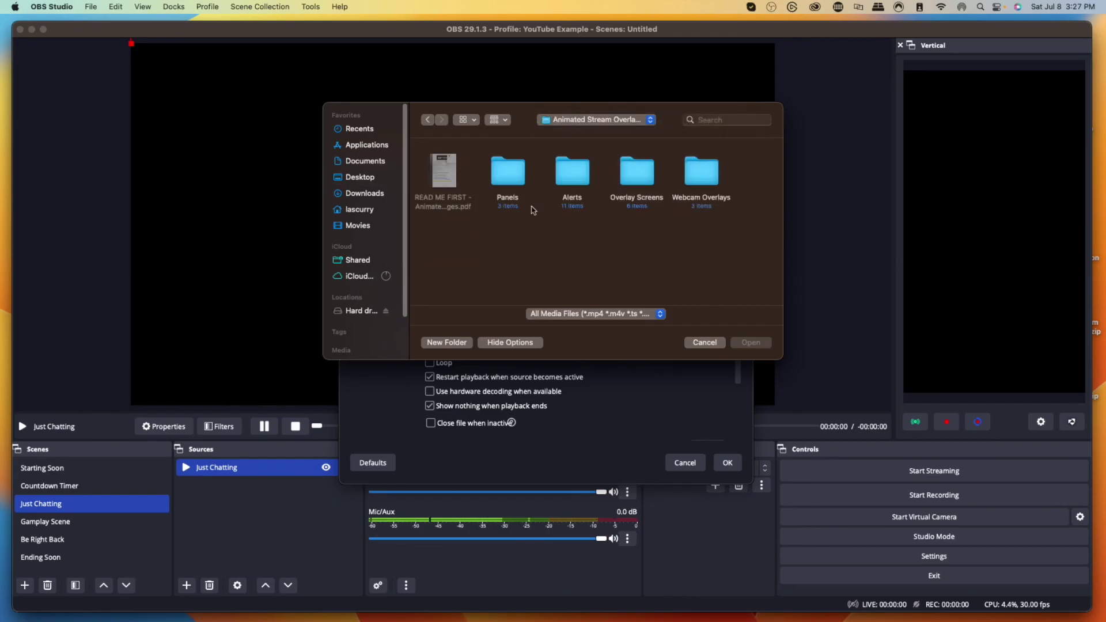
double_click(638, 172)
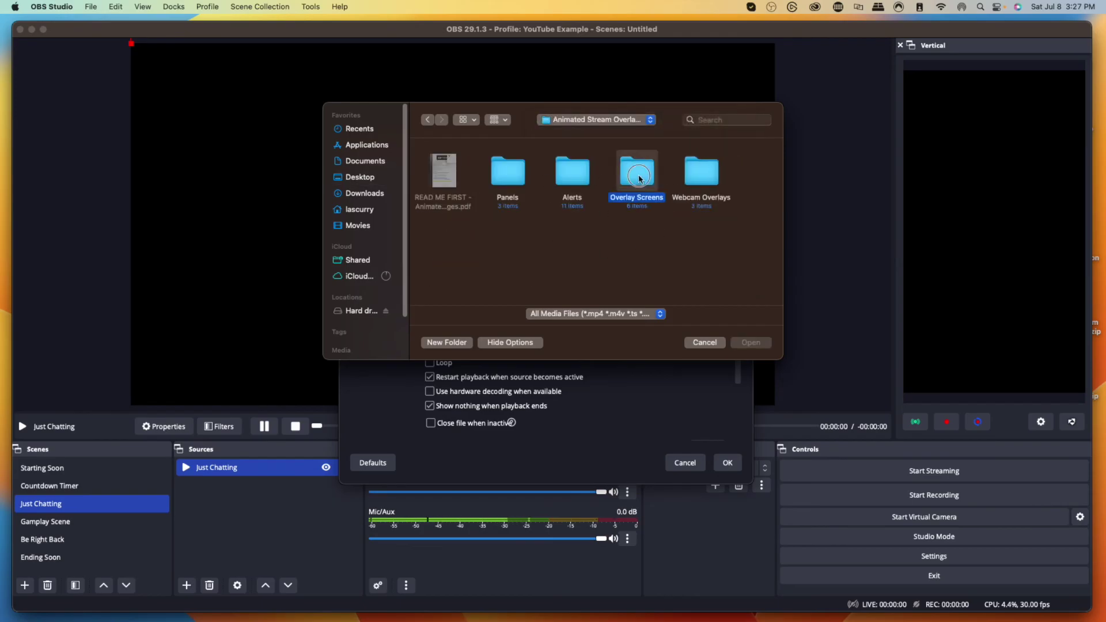
click(531, 173)
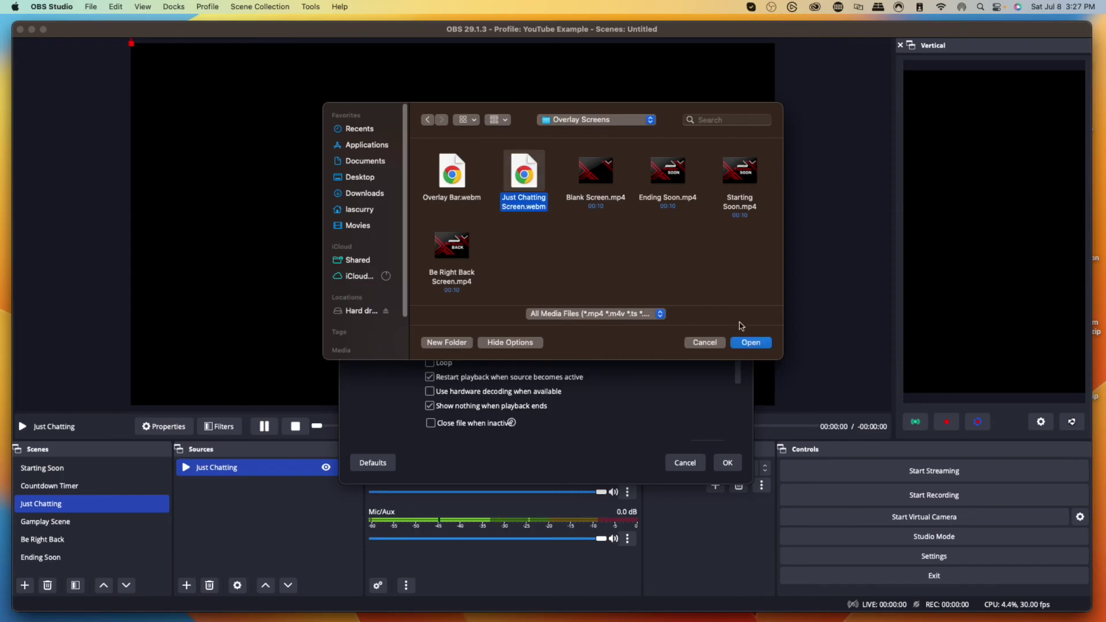
click(750, 342)
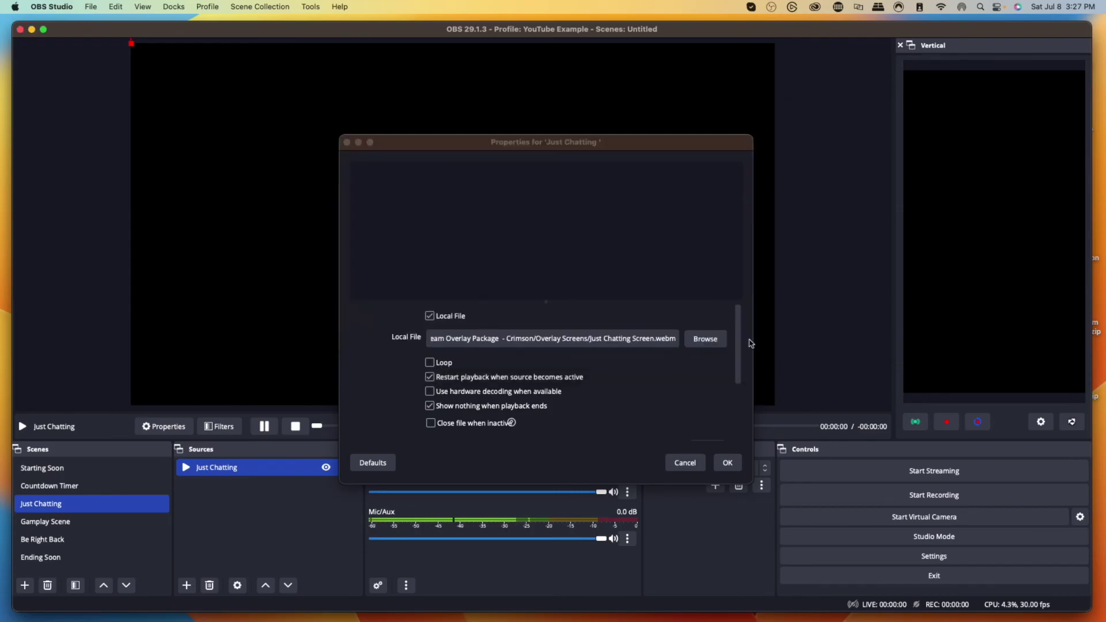
click(429, 362)
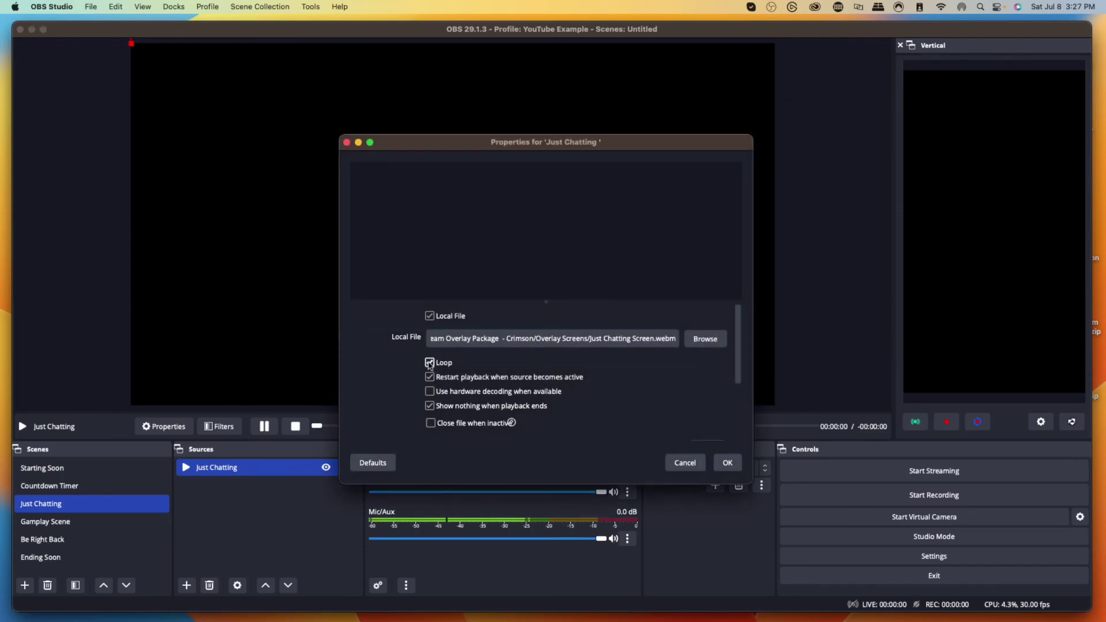
click(730, 463)
click(518, 410)
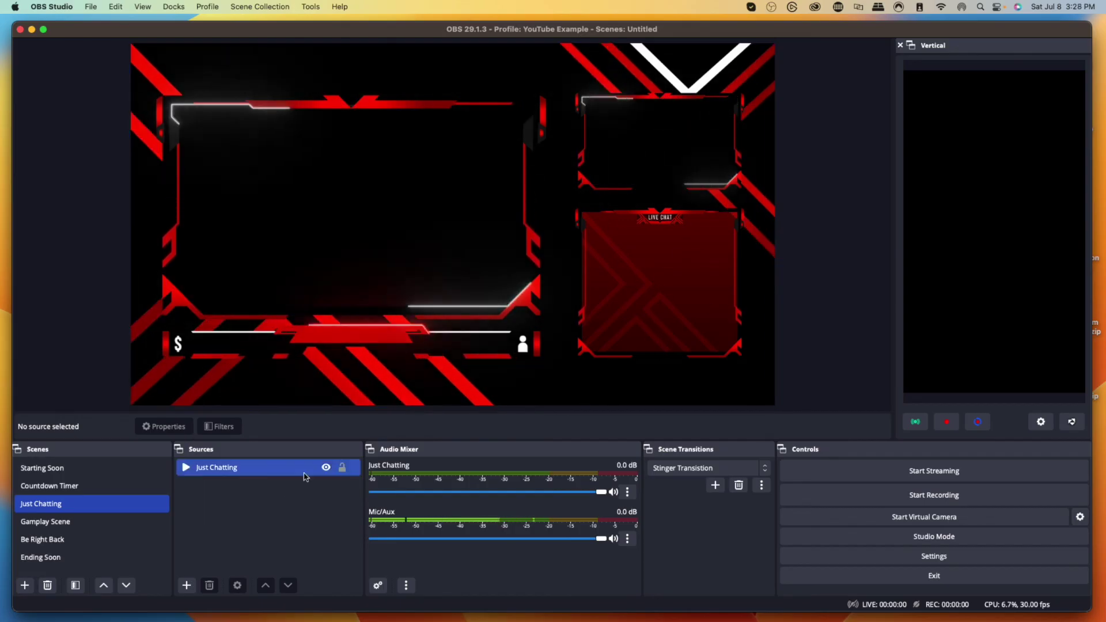
Add the existing Camera video capture source to the Just Chatting scene
click(186, 587)
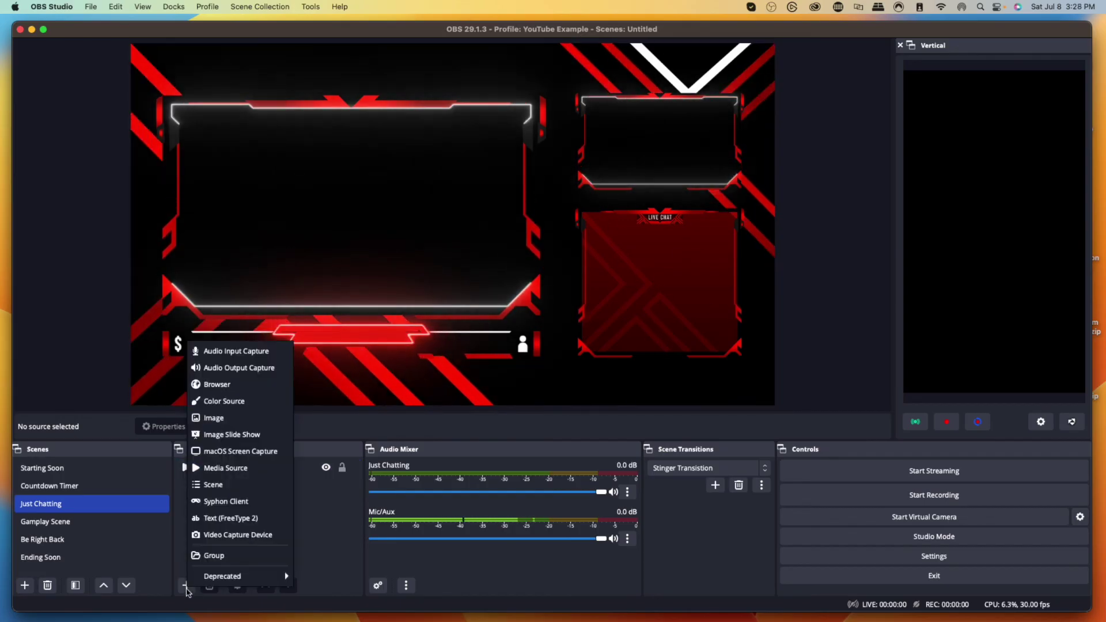
click(242, 534)
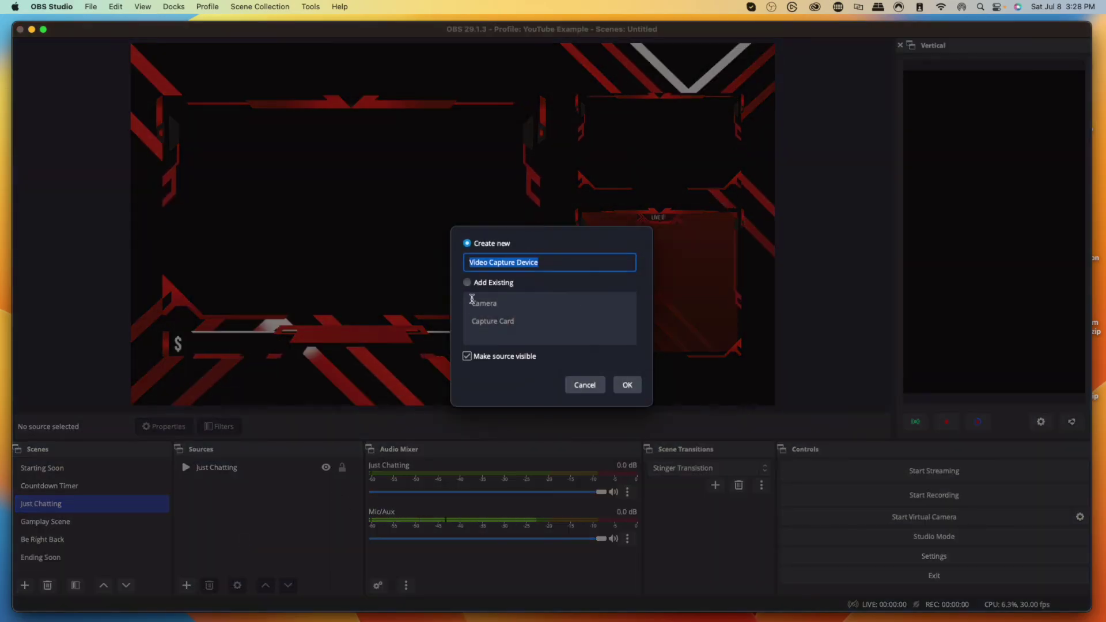
click(467, 282)
click(483, 302)
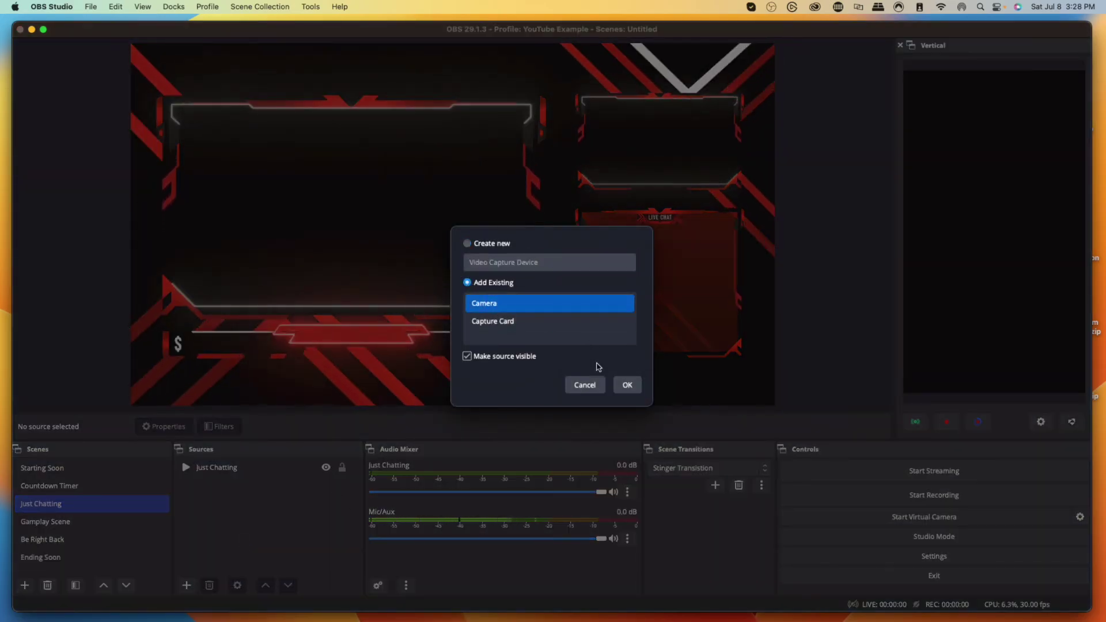
click(624, 384)
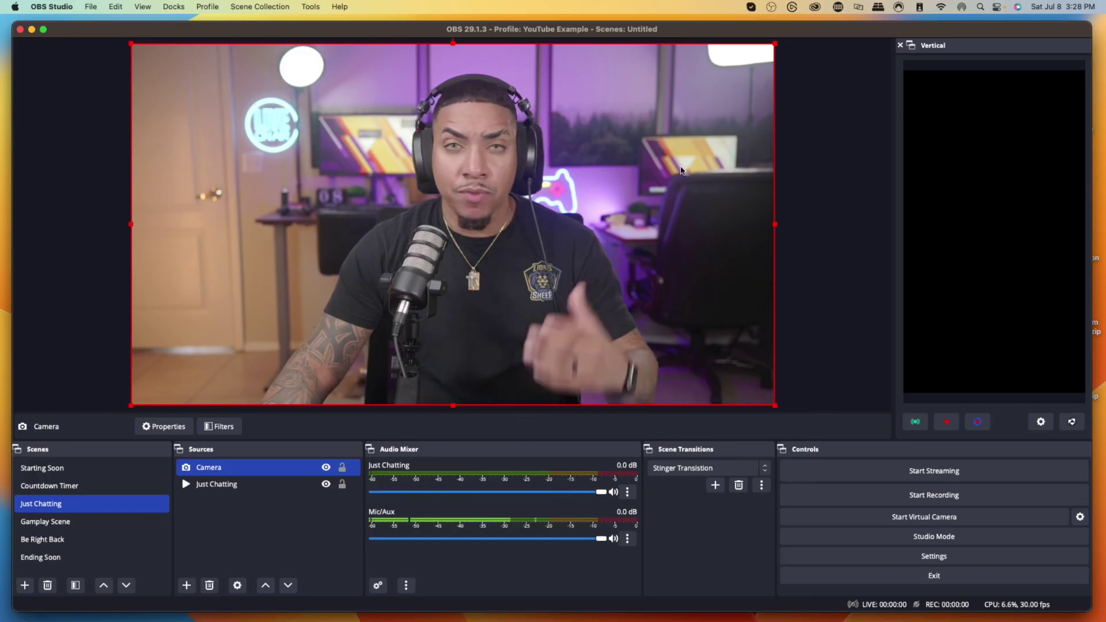
Resize and move the camera picture to fill the large frame, about 96 px from the left edge and 174 px from the top
drag(775, 44, 457, 222)
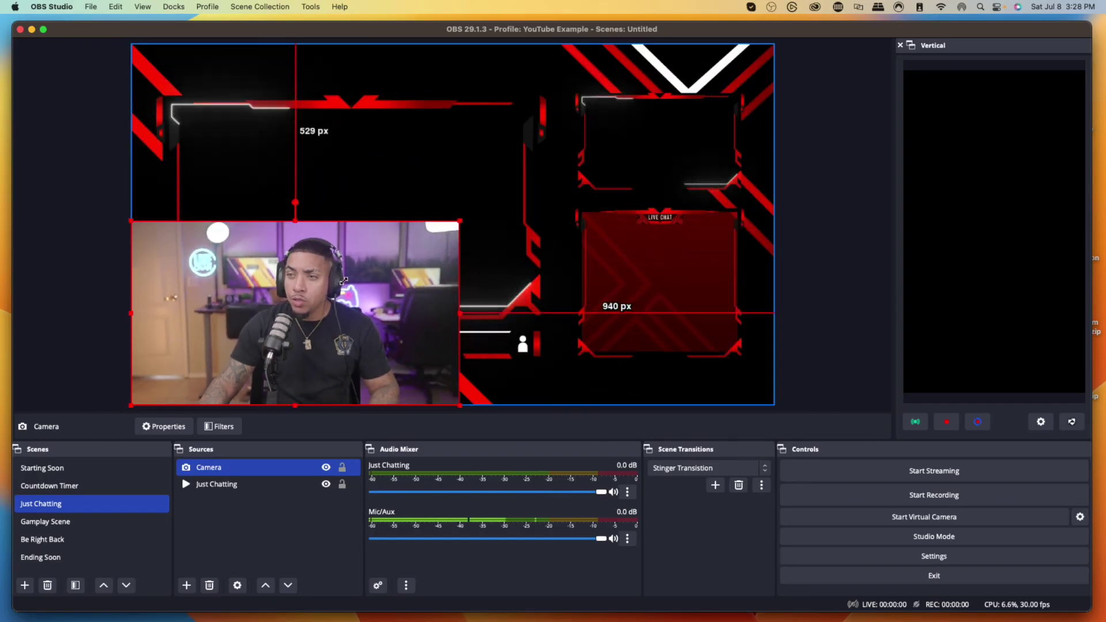
drag(340, 279, 379, 162)
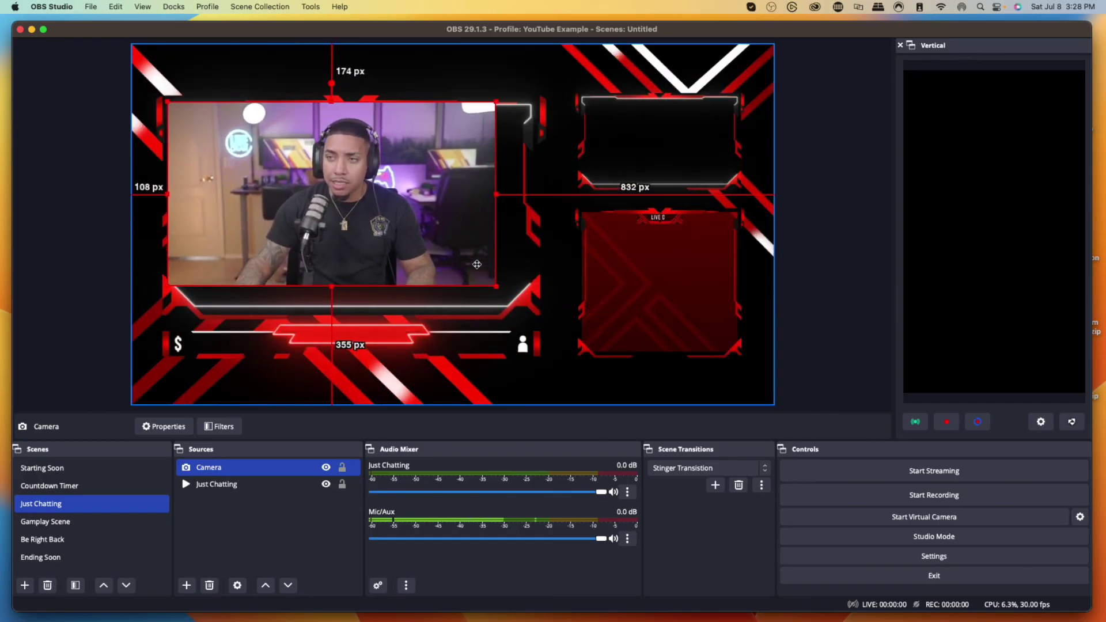
drag(495, 286, 529, 303)
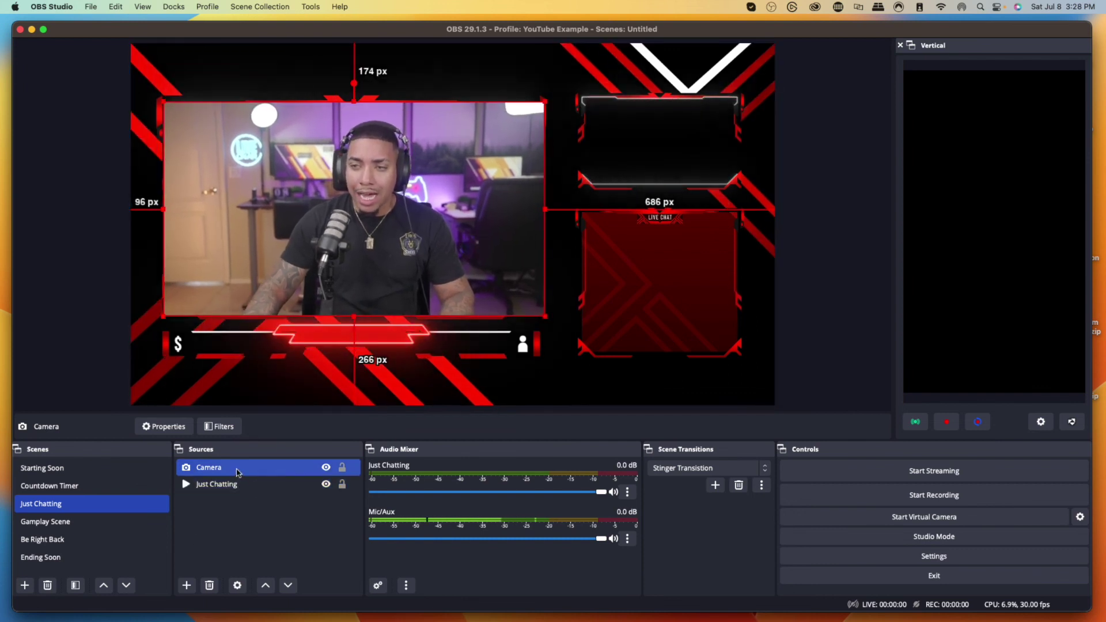
Place the Camera source below the Just Chatting overlay in the source order, and lock both sources
drag(237, 472, 236, 496)
click(247, 521)
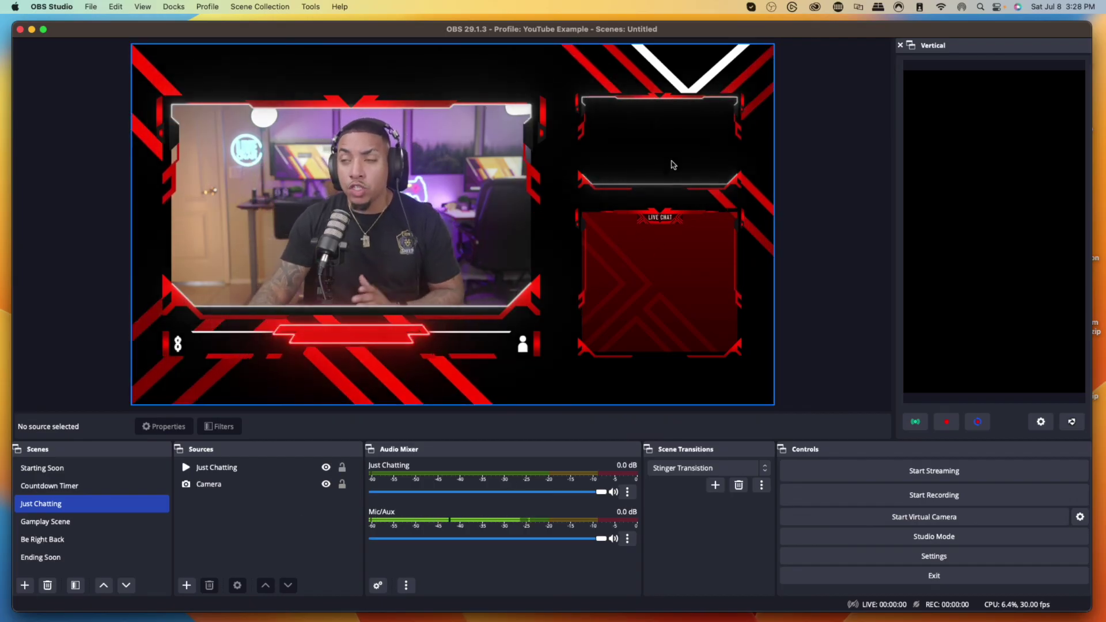
click(342, 467)
click(342, 483)
Add the existing Capture Card video capture source to the Just Chatting scene
click(186, 585)
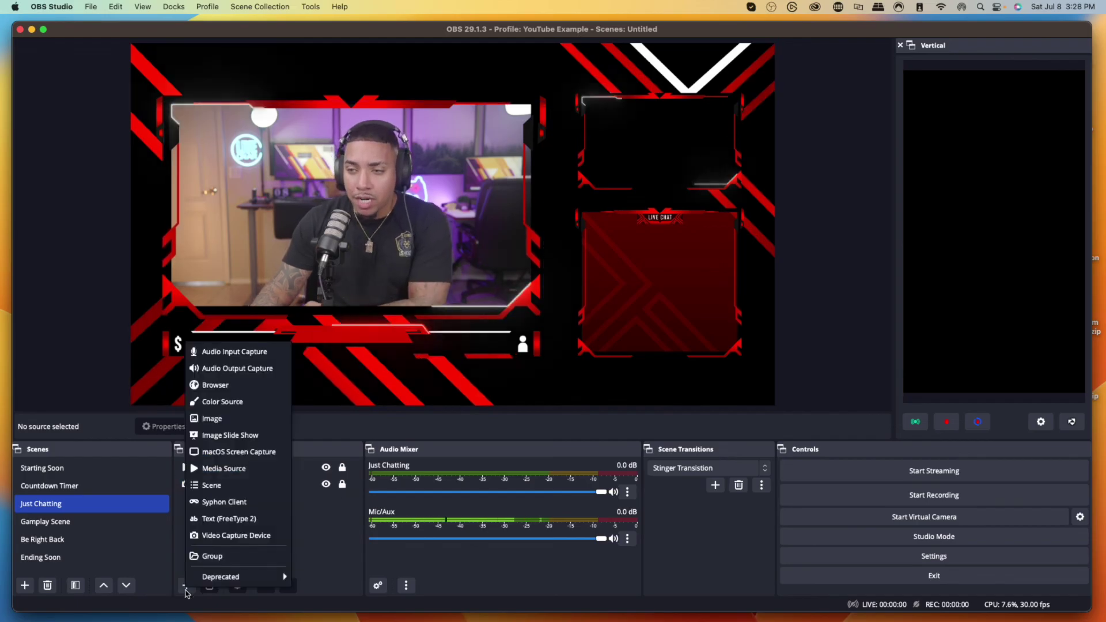
click(185, 587)
click(185, 587)
click(242, 533)
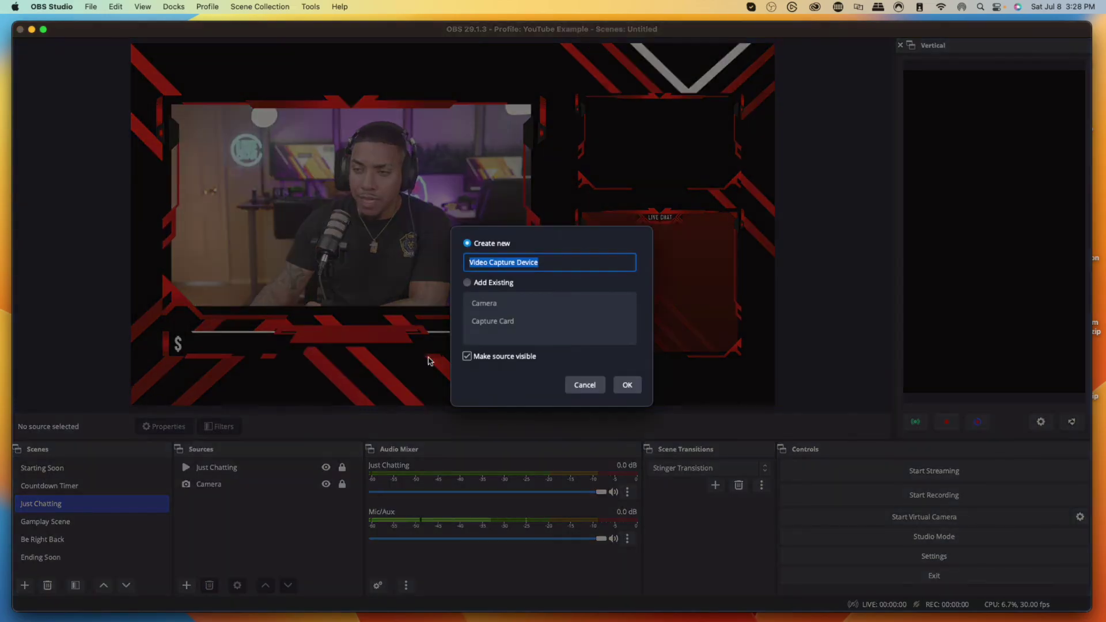
click(475, 285)
click(491, 323)
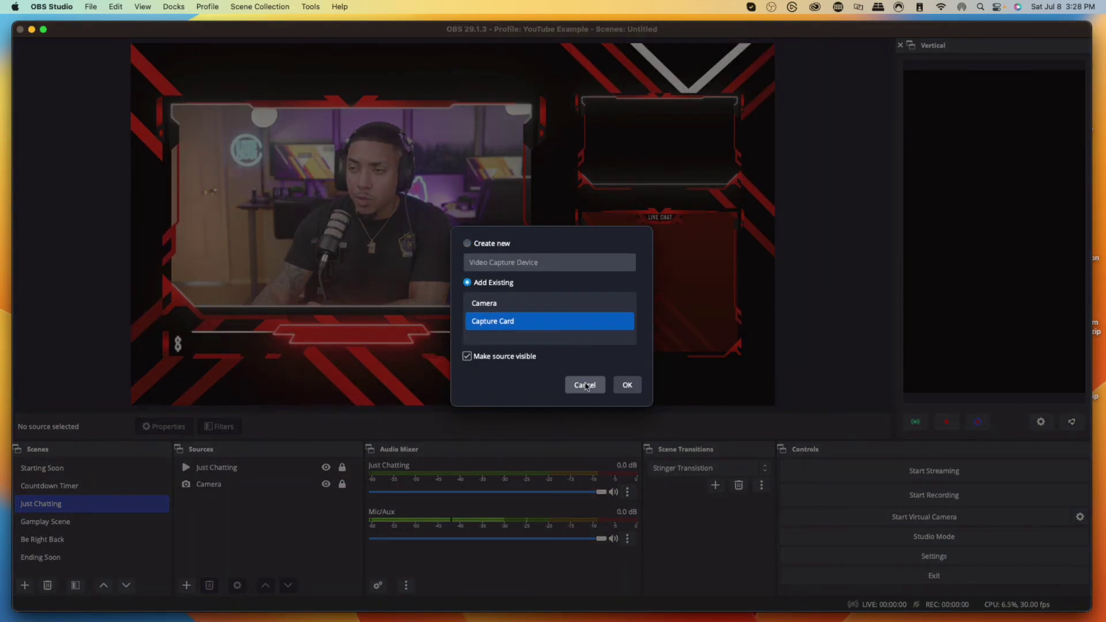
click(626, 385)
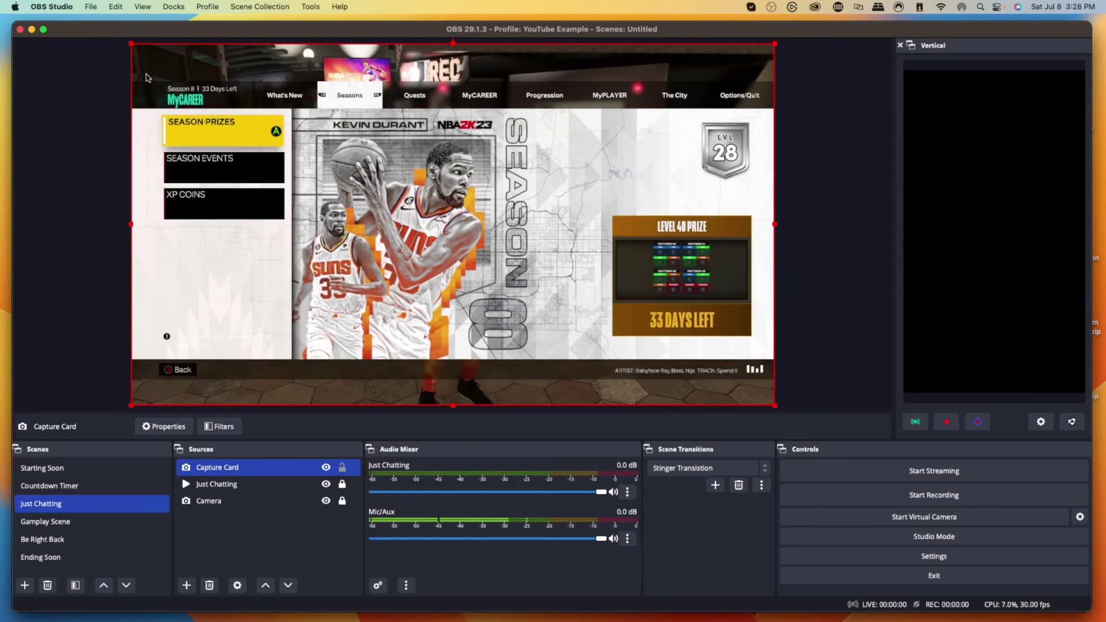
Shrink the capture card picture to fill the small frame above the live chat box, and place its source directly below the Just Chatting overlay
drag(130, 45, 621, 151)
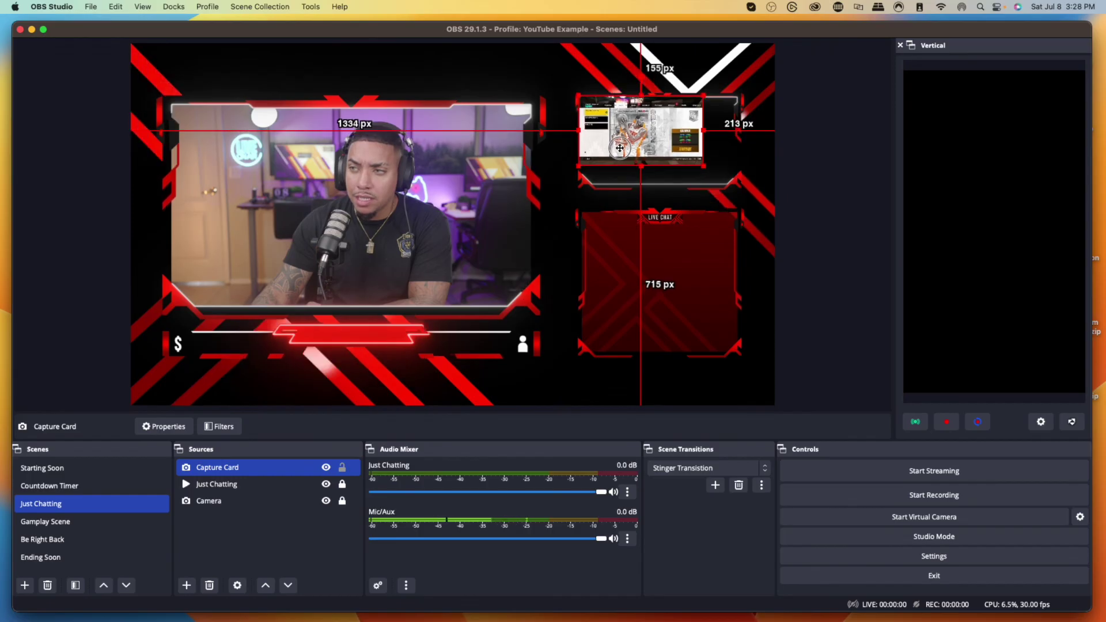
drag(702, 167, 744, 187)
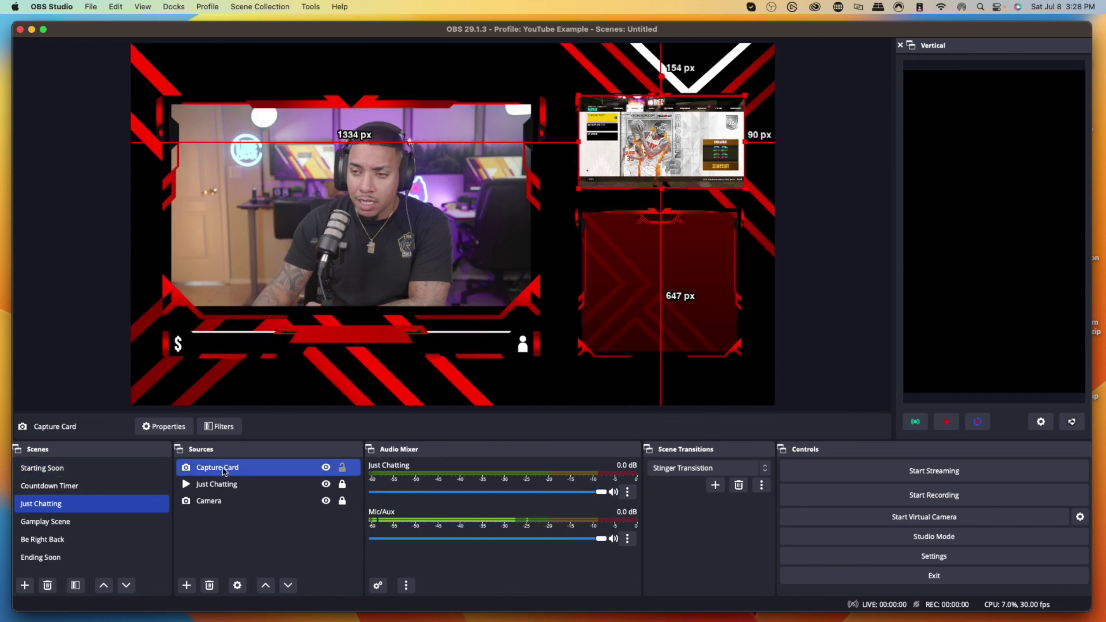
drag(223, 471, 223, 486)
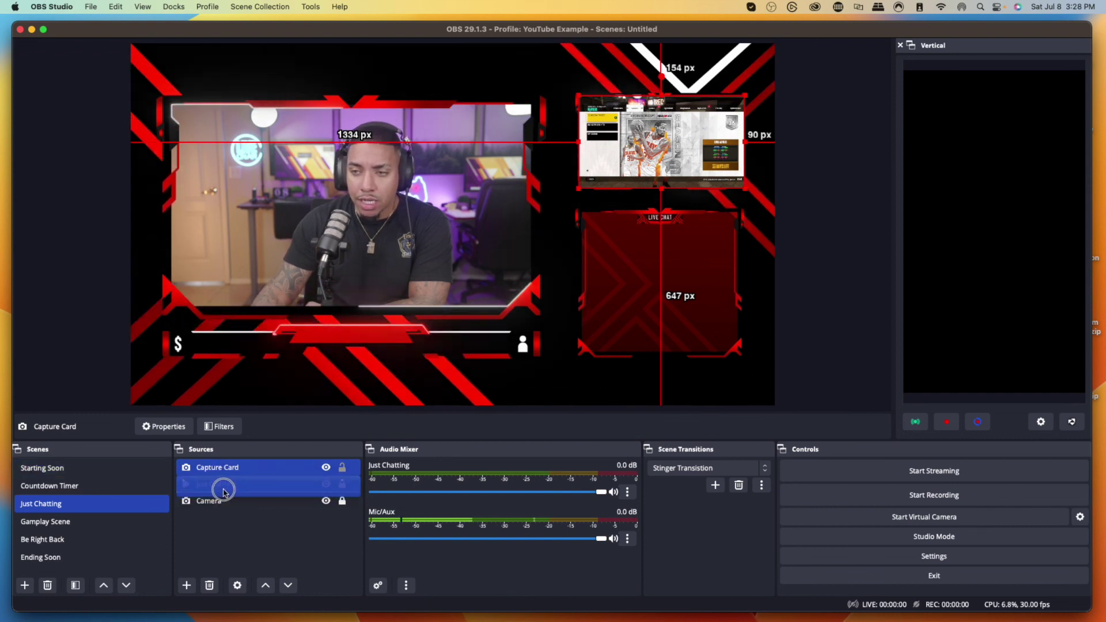
click(276, 527)
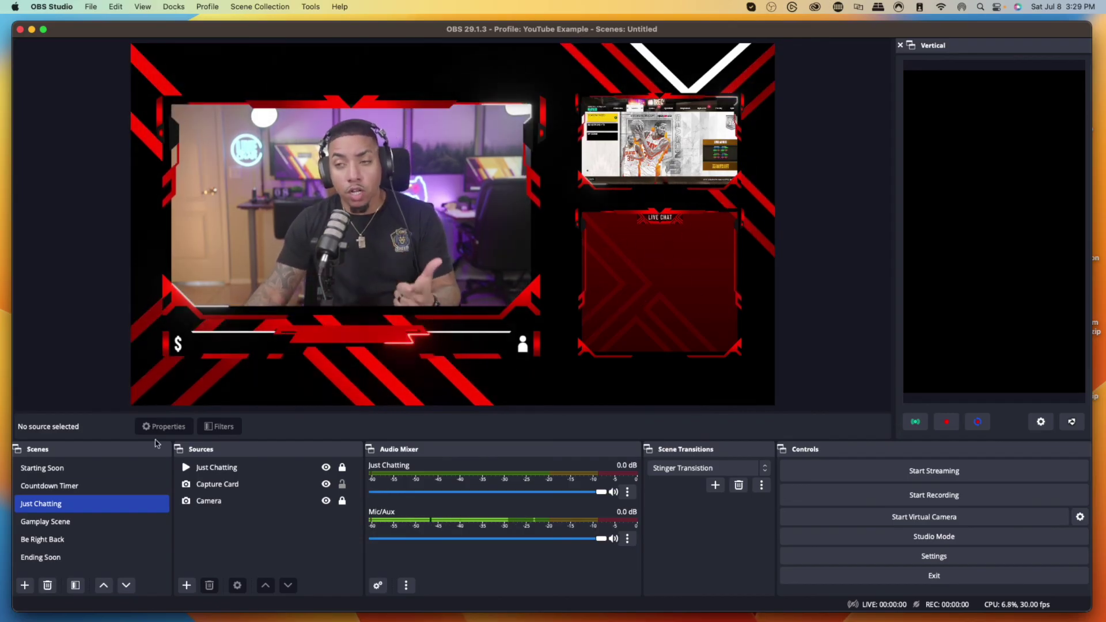
Switch to Gamplay Scene and back to Just Chatting to compare the two finished layouts
click(49, 525)
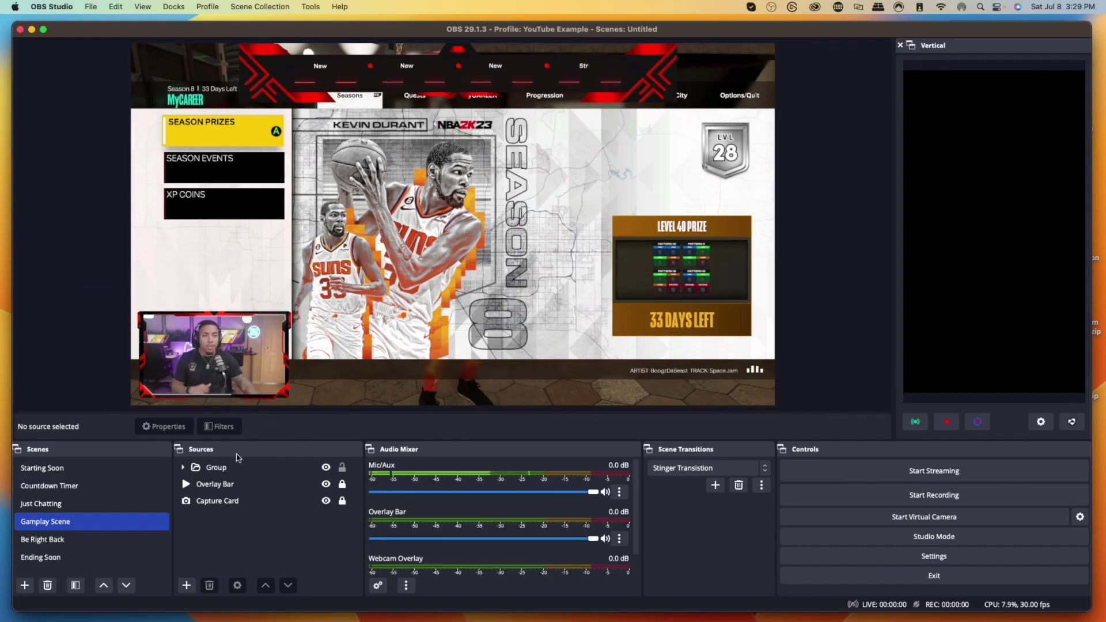
click(60, 504)
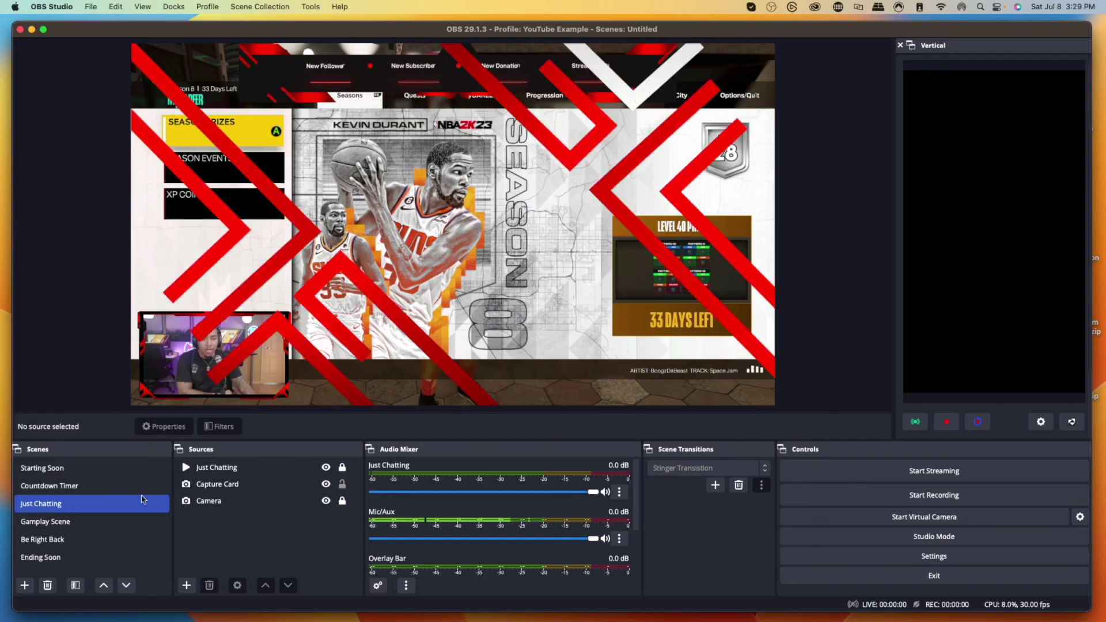